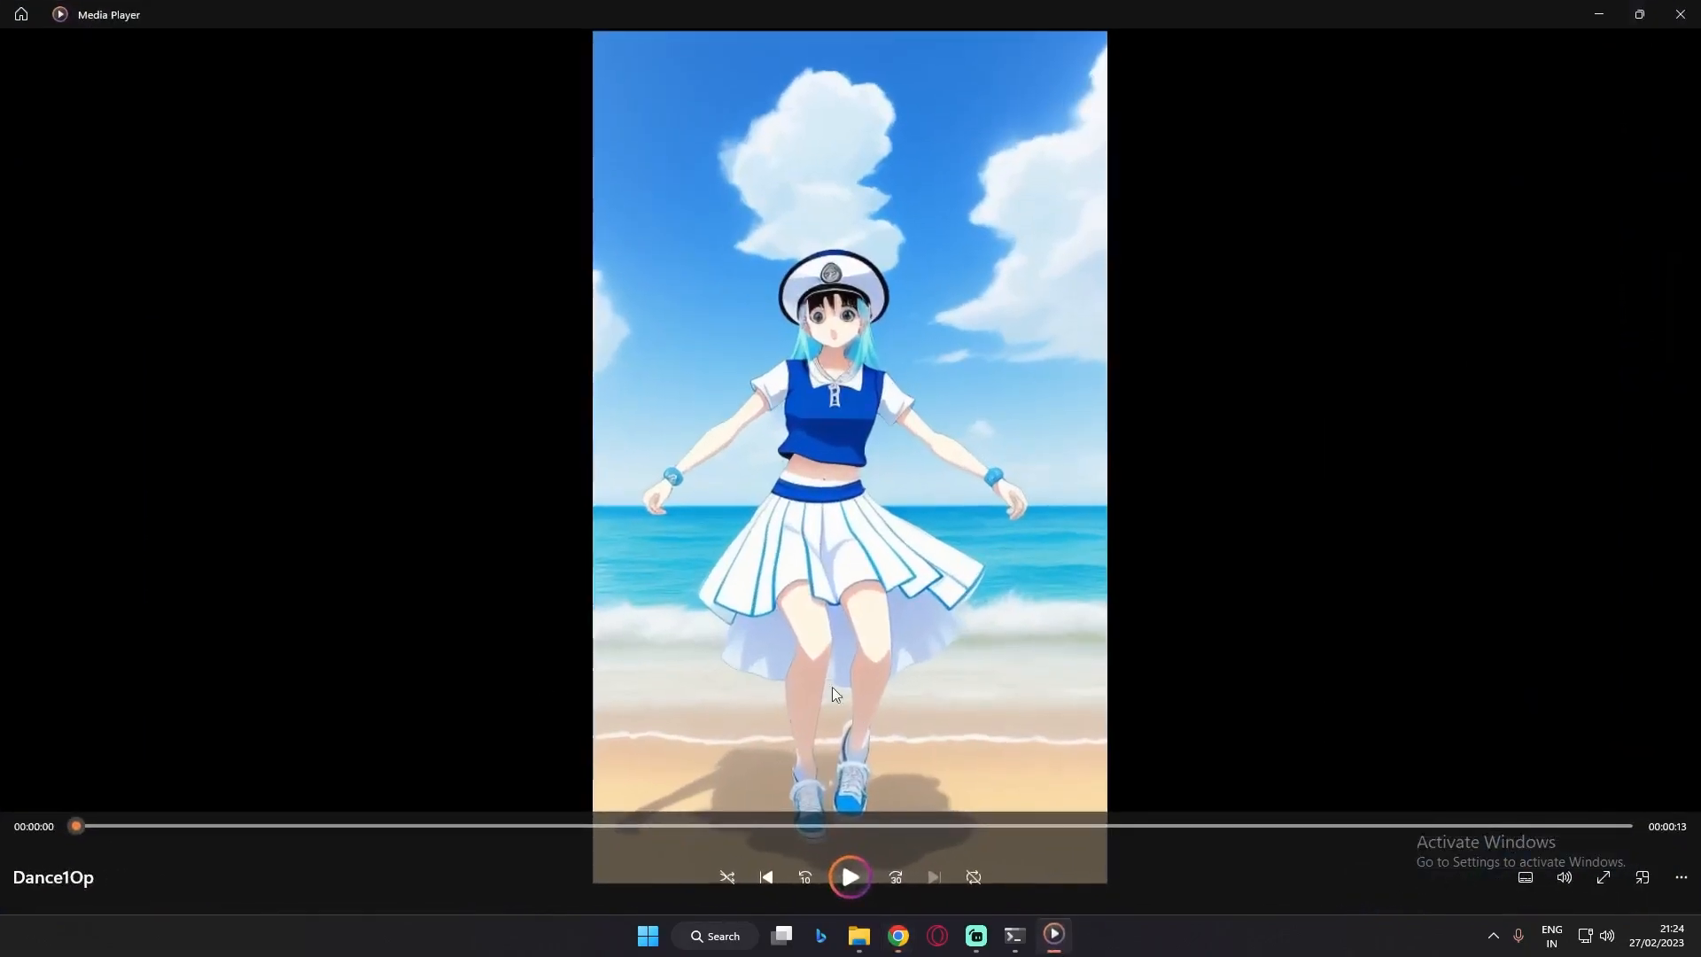
# Play the Dance1Op video, close it, and switch to File Explorer to view the Dance1 image folder
pyautogui.click(852, 879)
pyautogui.click(1680, 15)
pyautogui.click(878, 935)
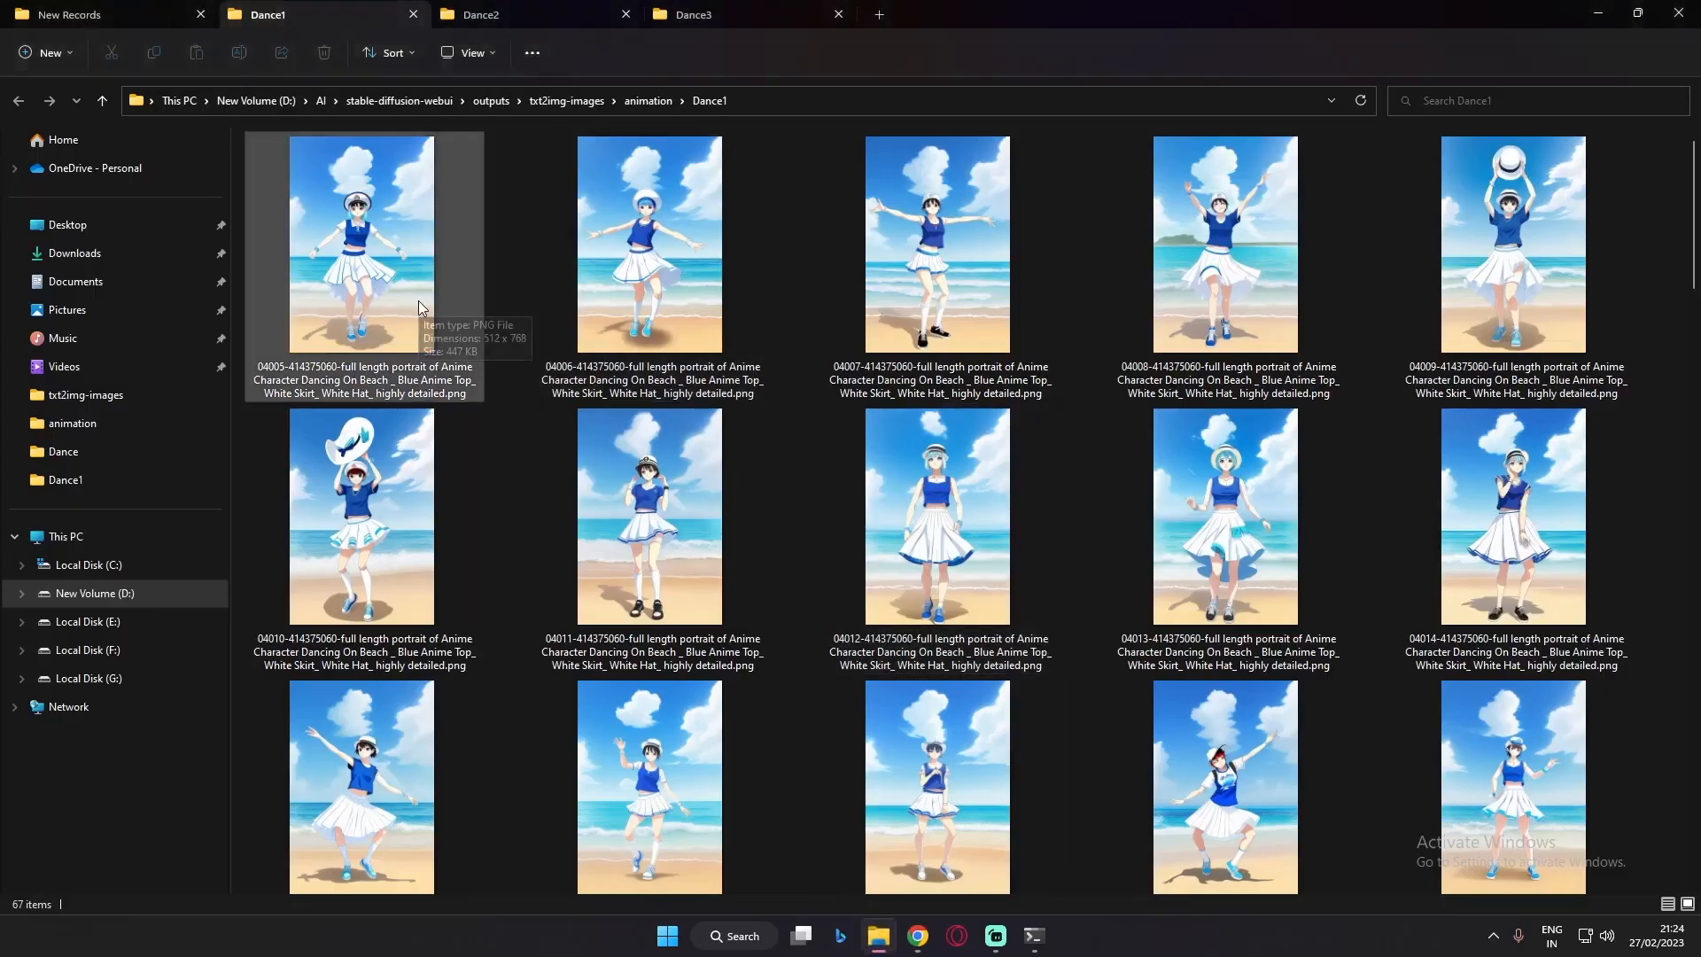
# Browse through the generated dancer images in the Dance2 folder, from the first image to the last
pyautogui.click(528, 5)
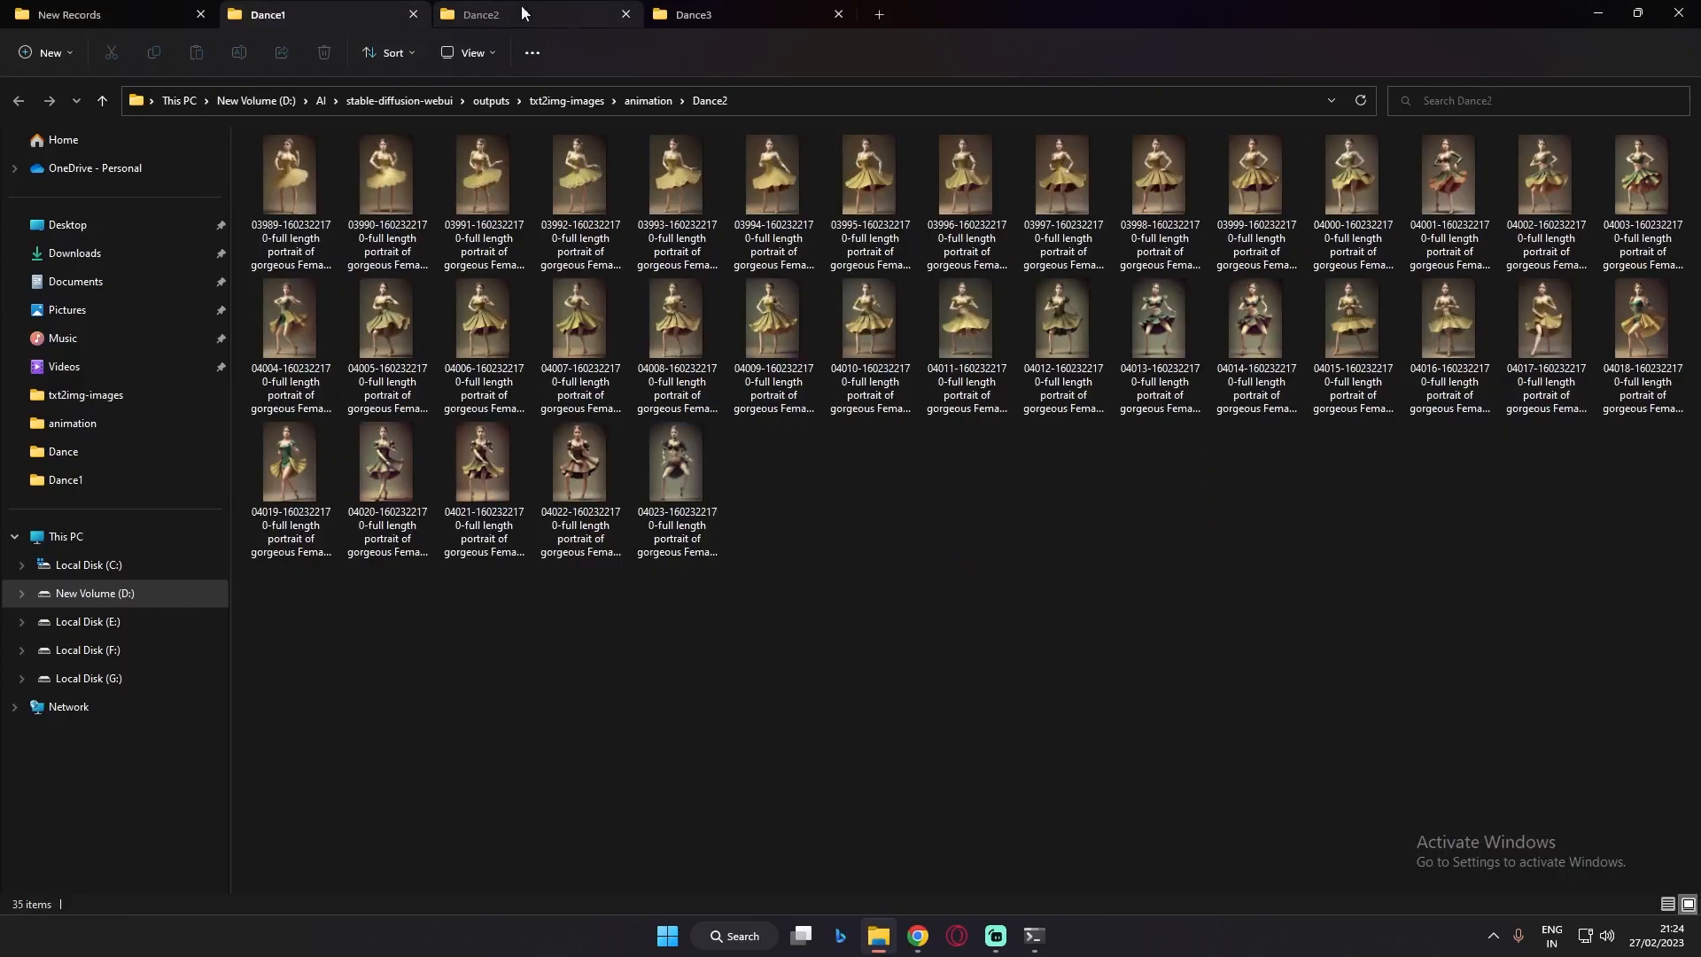
pyautogui.doubleClick(288, 195)
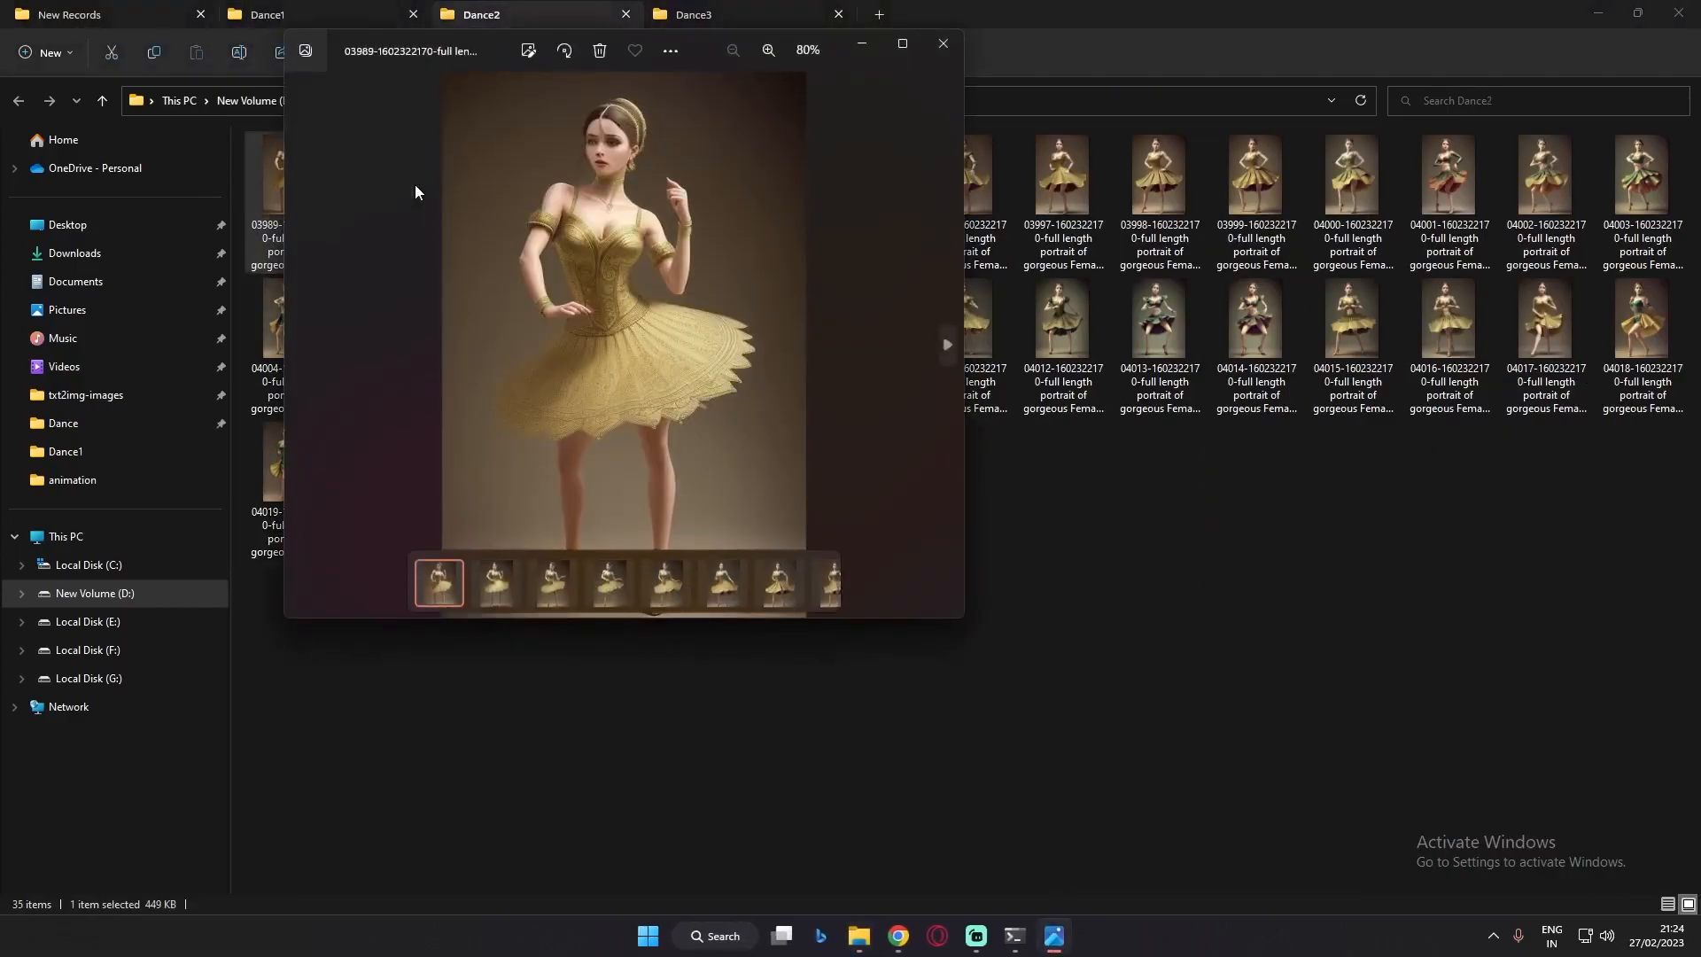
pyautogui.press('Right')
pyautogui.press('Right')
pyautogui.press('Right')
pyautogui.press('Right')
pyautogui.press('Right')
pyautogui.press('Right')
pyautogui.press('Right')
pyautogui.press('Right')
pyautogui.press('Right')
pyautogui.press('Right')
pyautogui.press('Right')
pyautogui.press('Right')
pyautogui.press('Right')
pyautogui.press('Right')
pyautogui.press('Right')
pyautogui.press('Right')
pyautogui.press('Right')
pyautogui.press('Right')
pyautogui.press('Right')
pyautogui.press('Right')
pyautogui.press('Right')
pyautogui.press('Right')
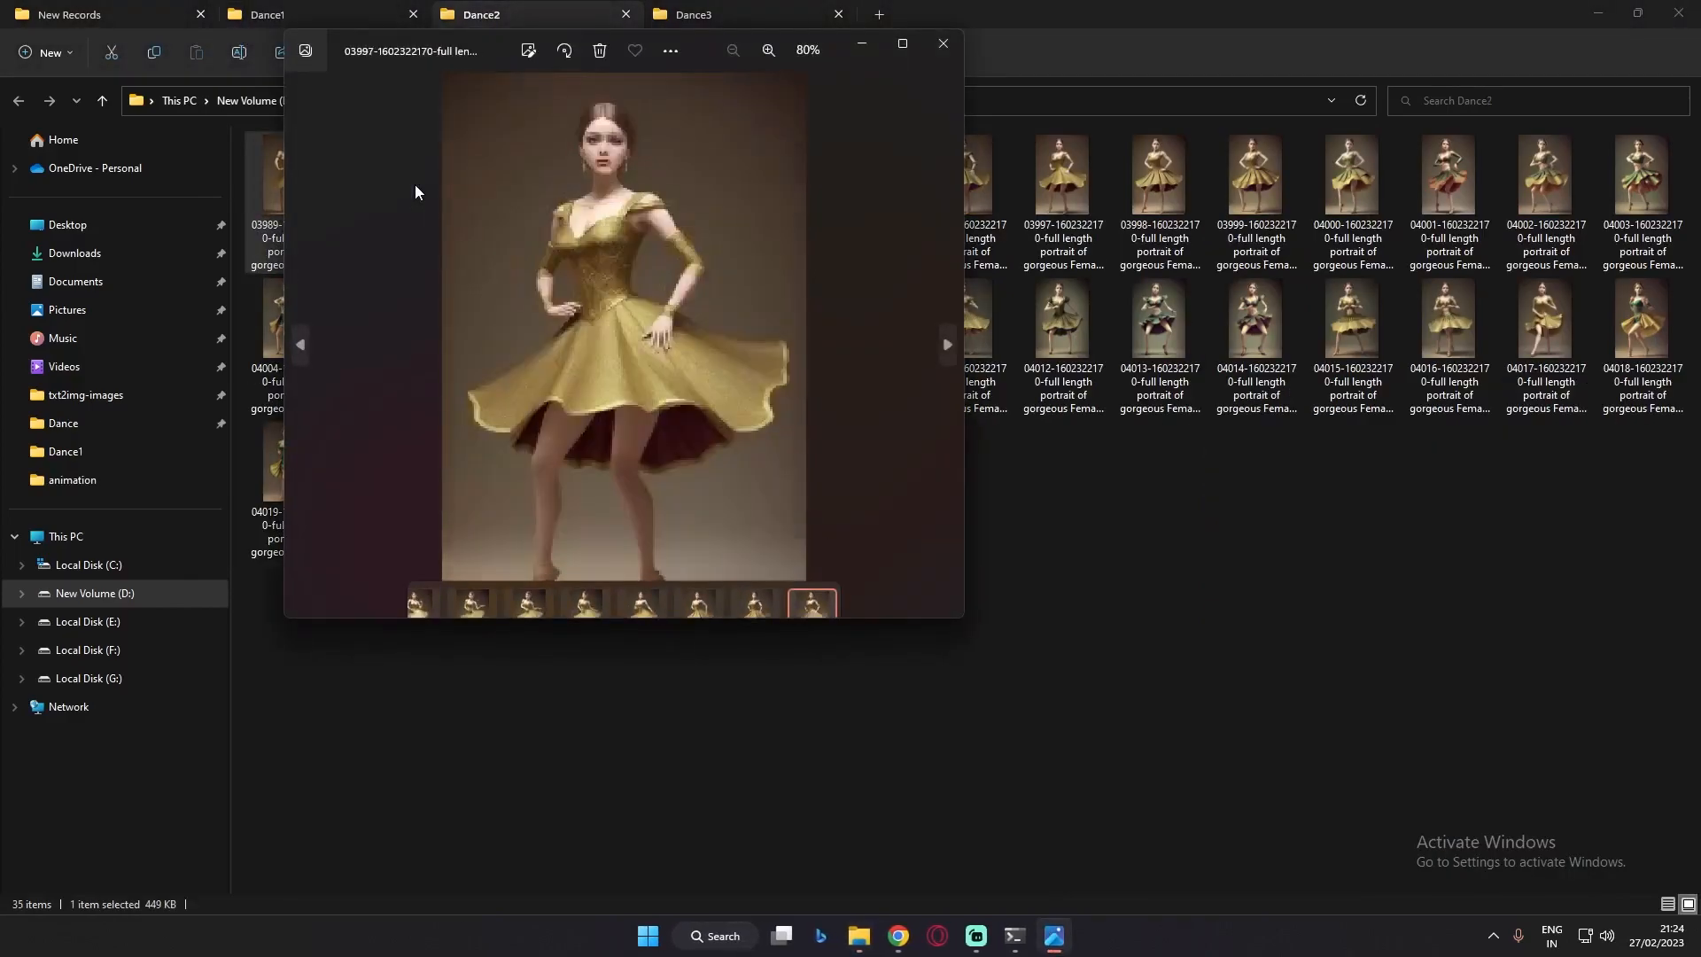
pyautogui.press('Right')
pyautogui.press('Right')
pyautogui.press('Right')
pyautogui.press('Right')
pyautogui.press('Right')
pyautogui.press('Right')
pyautogui.press('Right')
pyautogui.press('Right')
pyautogui.press('Right')
pyautogui.press('Right')
pyautogui.press('Right')
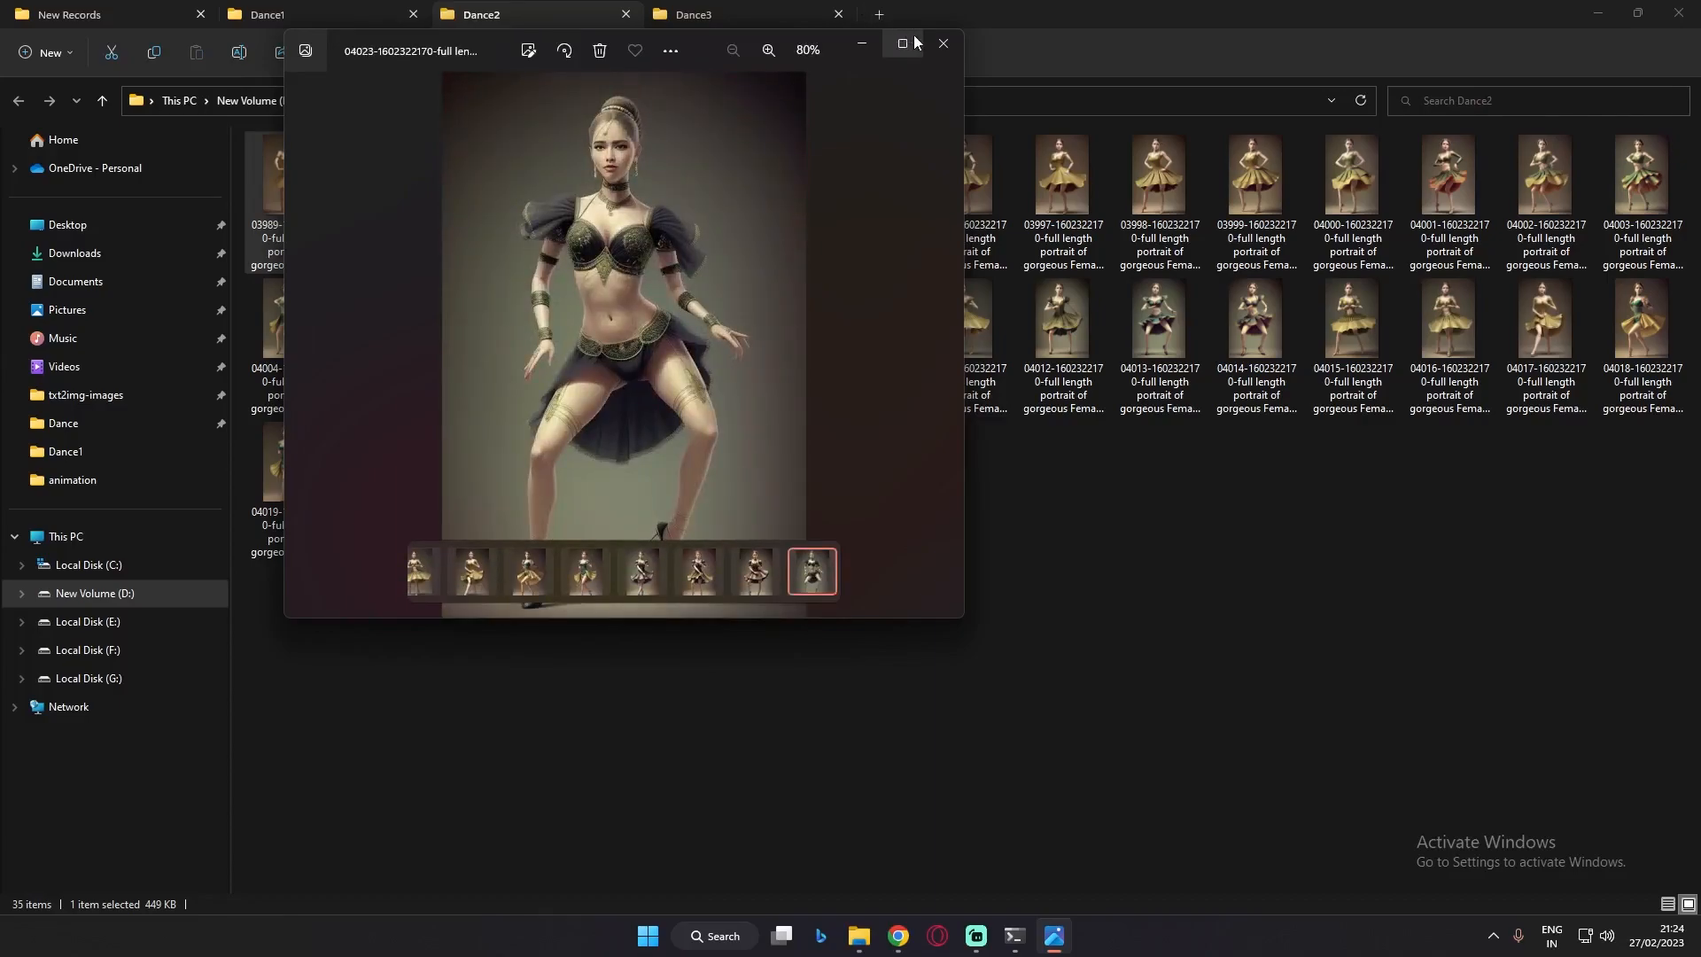
pyautogui.click(942, 43)
# Browse through the generated portrait images in the Dance3 folder, starting from the first one
pyautogui.click(732, 10)
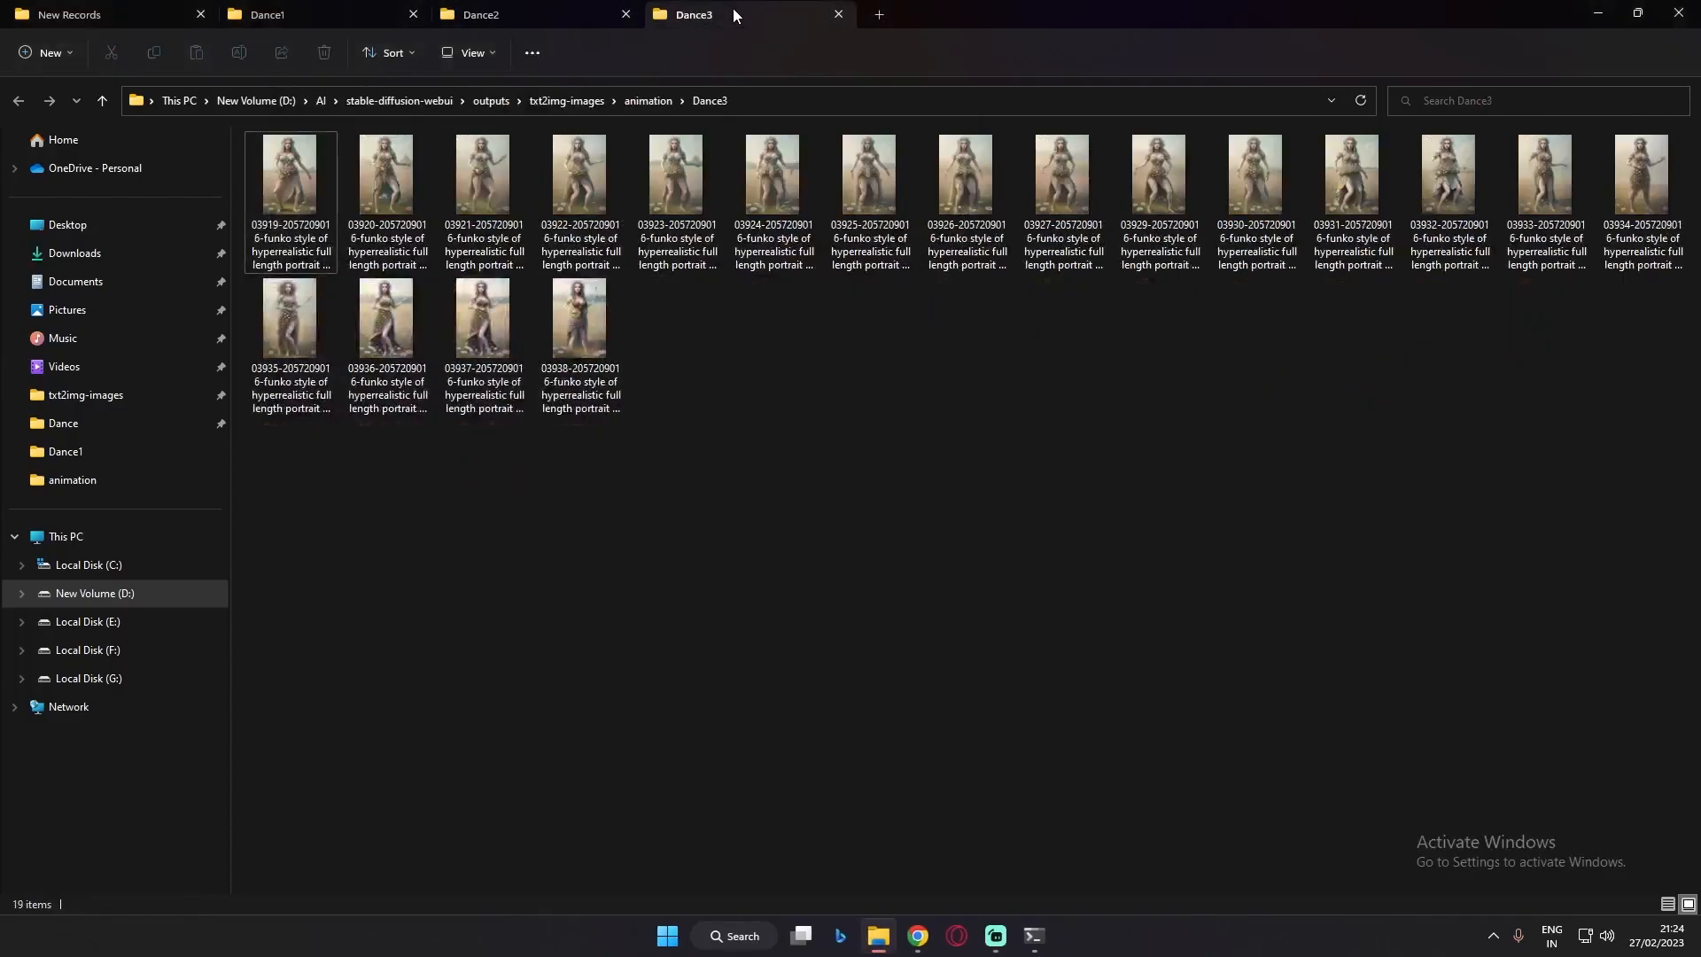
pyautogui.click(291, 186)
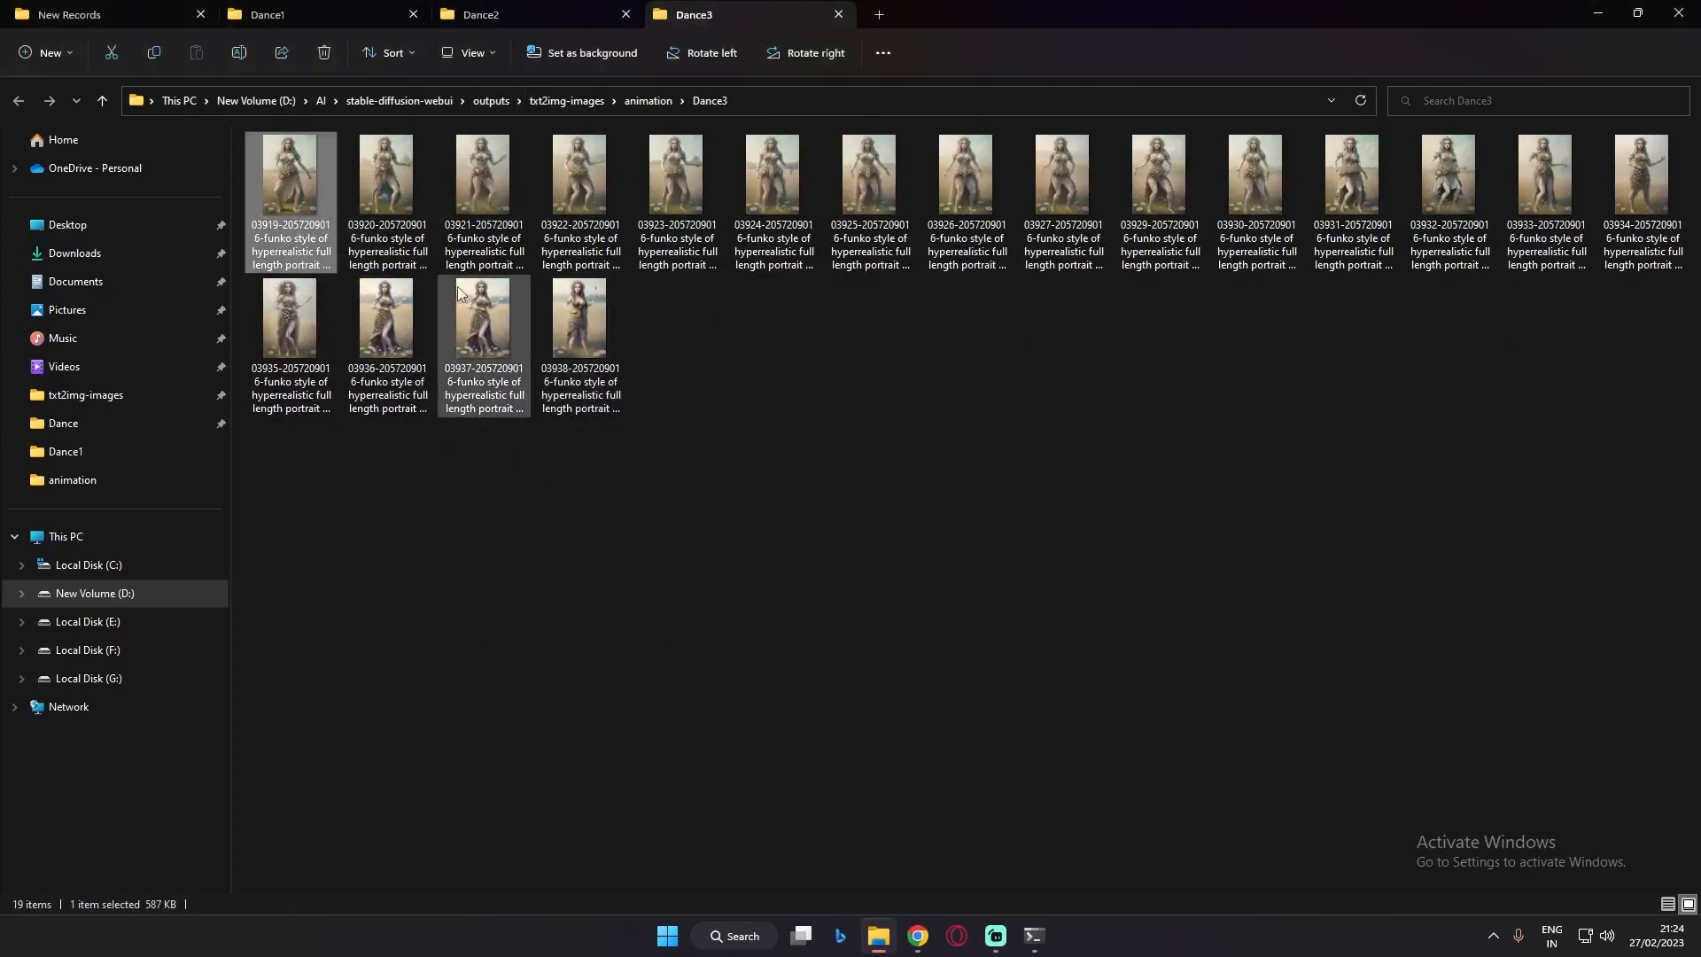
pyautogui.doubleClick(294, 169)
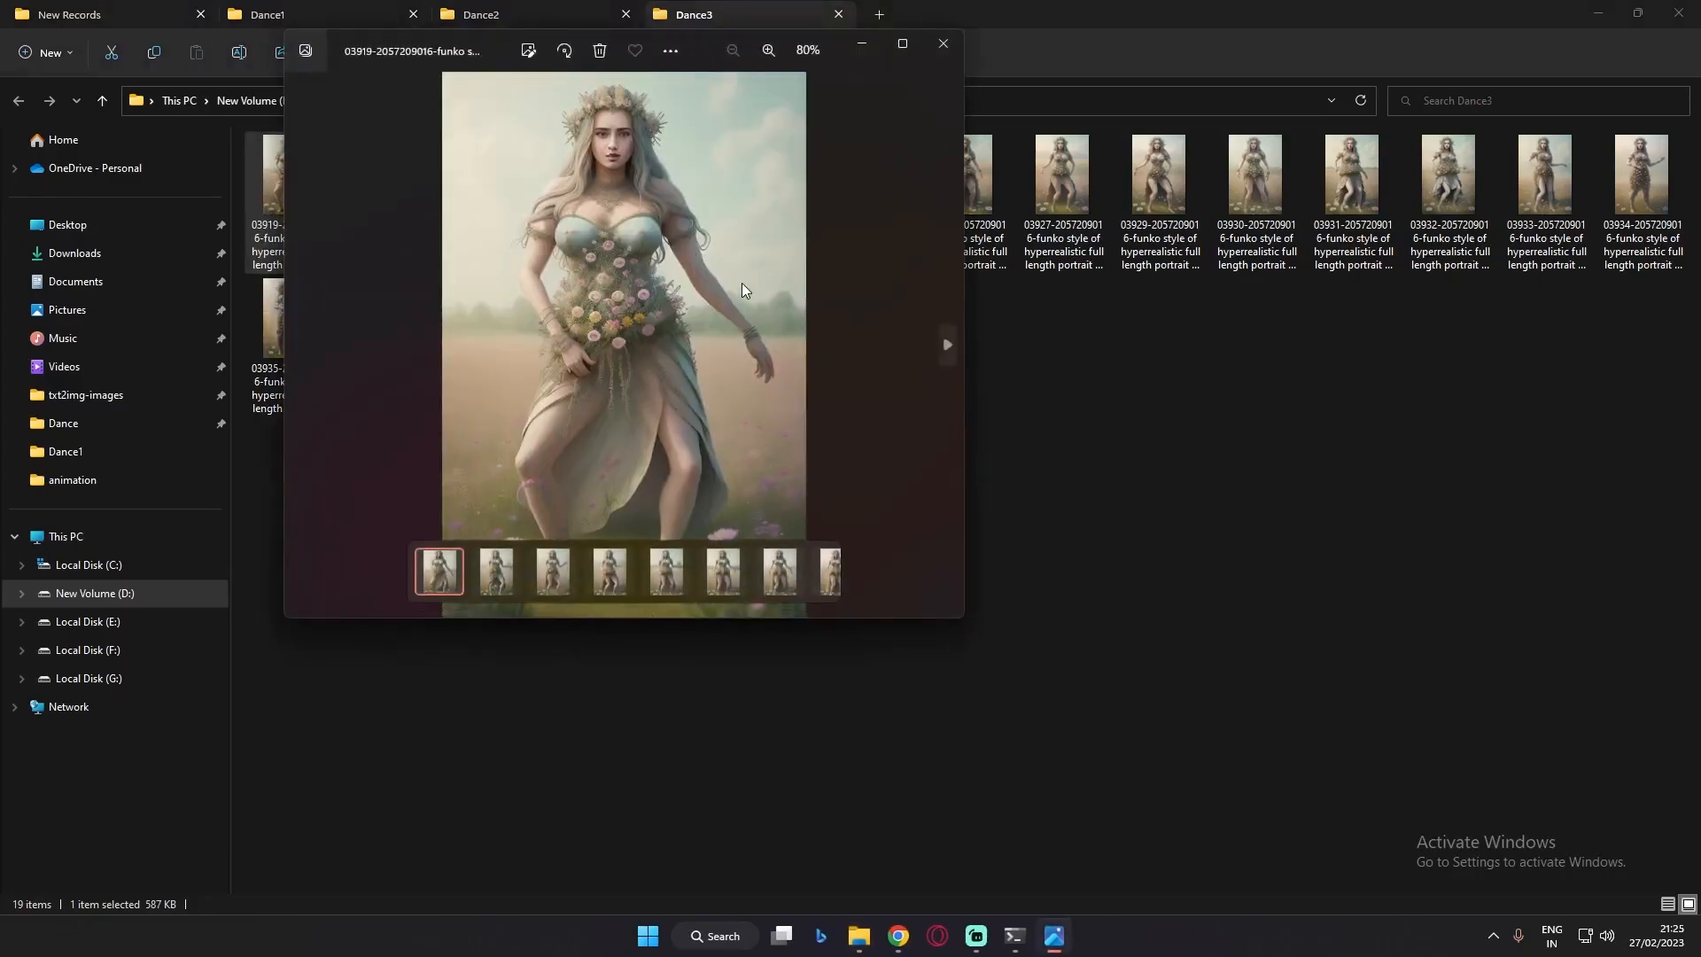
pyautogui.scroll(-8, 741, 284)
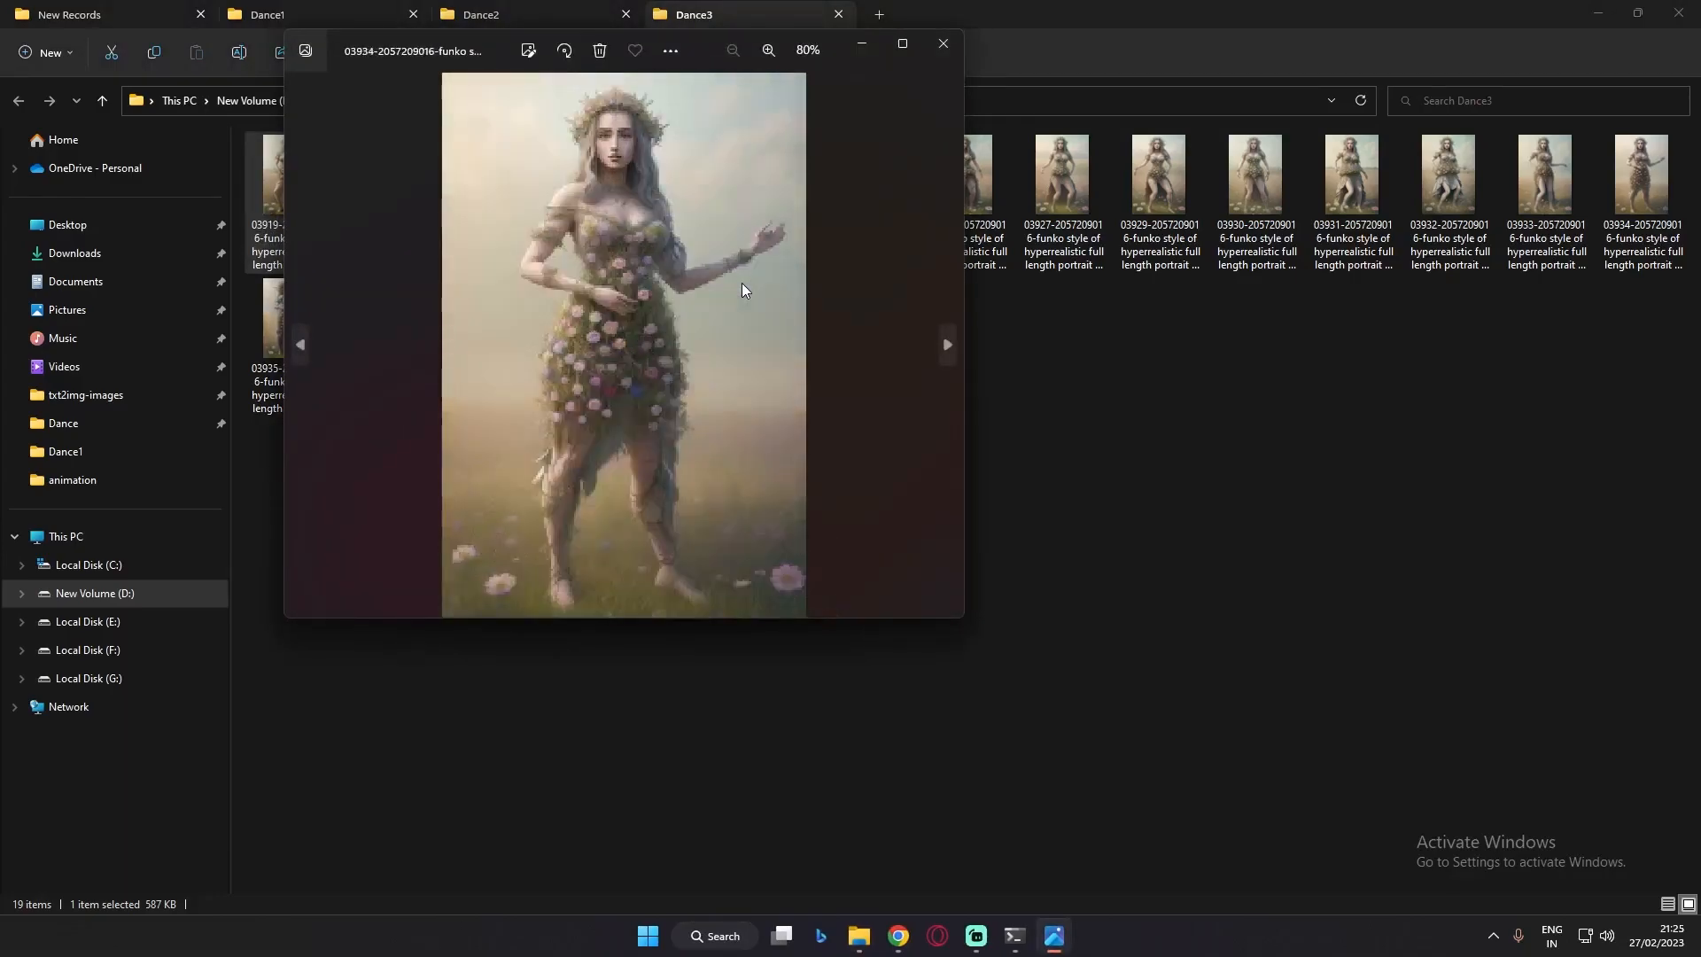
pyautogui.scroll(4, 741, 284)
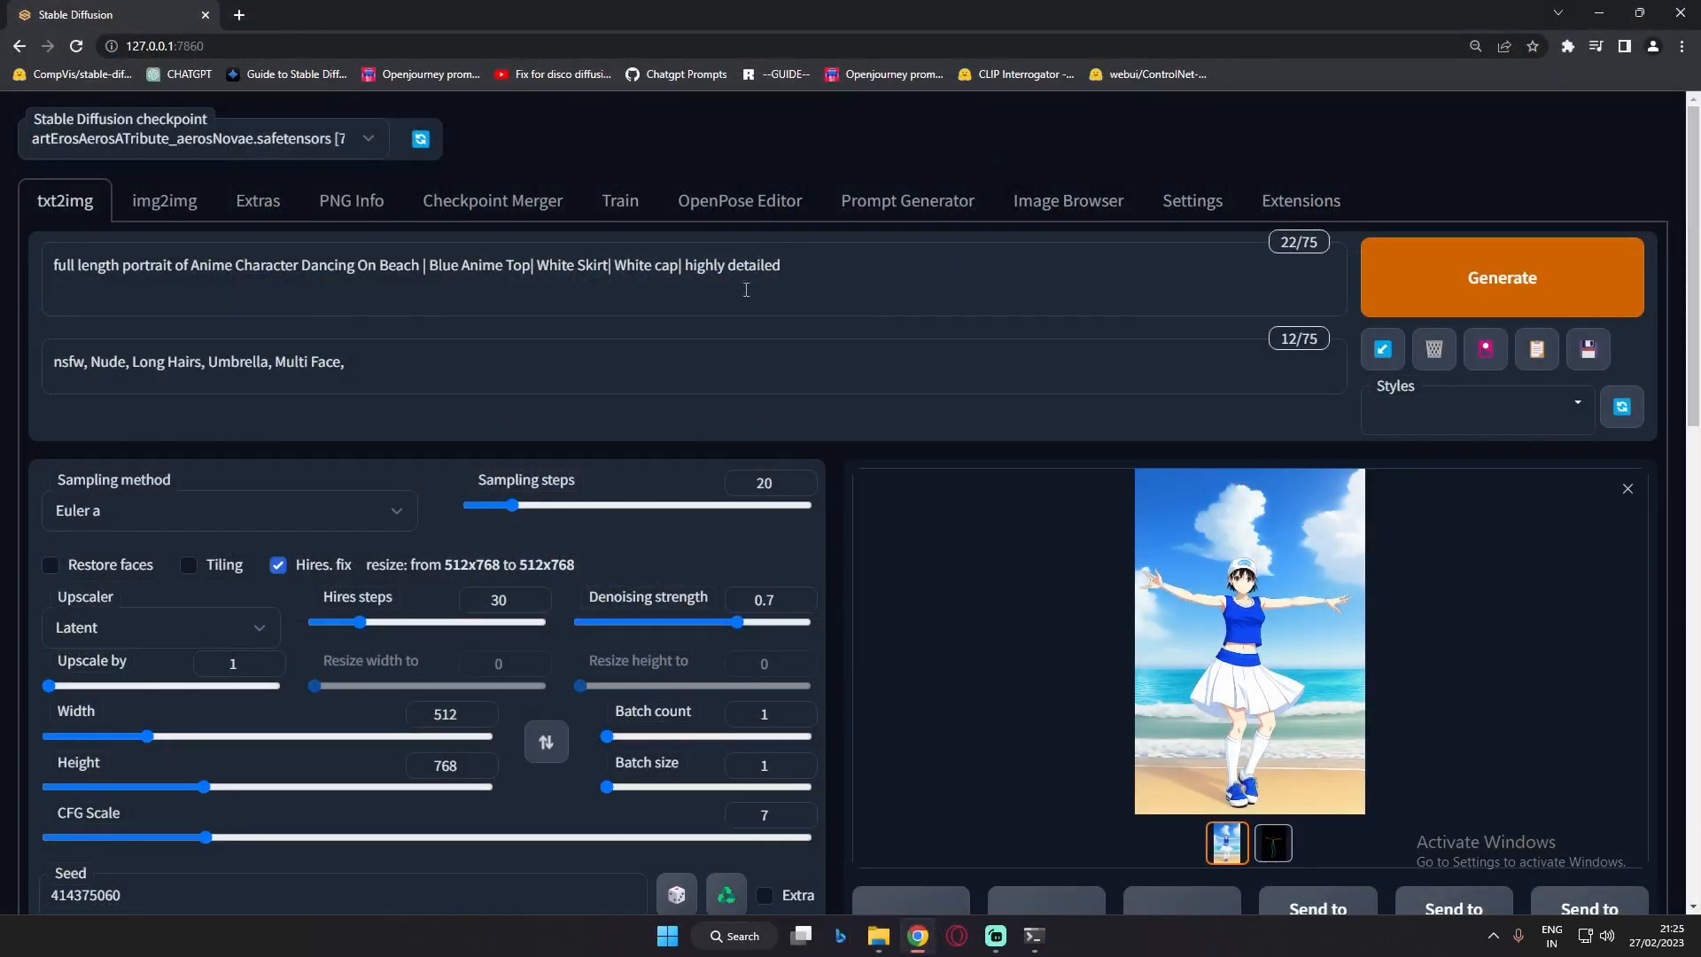
# View the OpenPose Editor, load the index of available extensions, and review the installed extensions
pyautogui.click(741, 209)
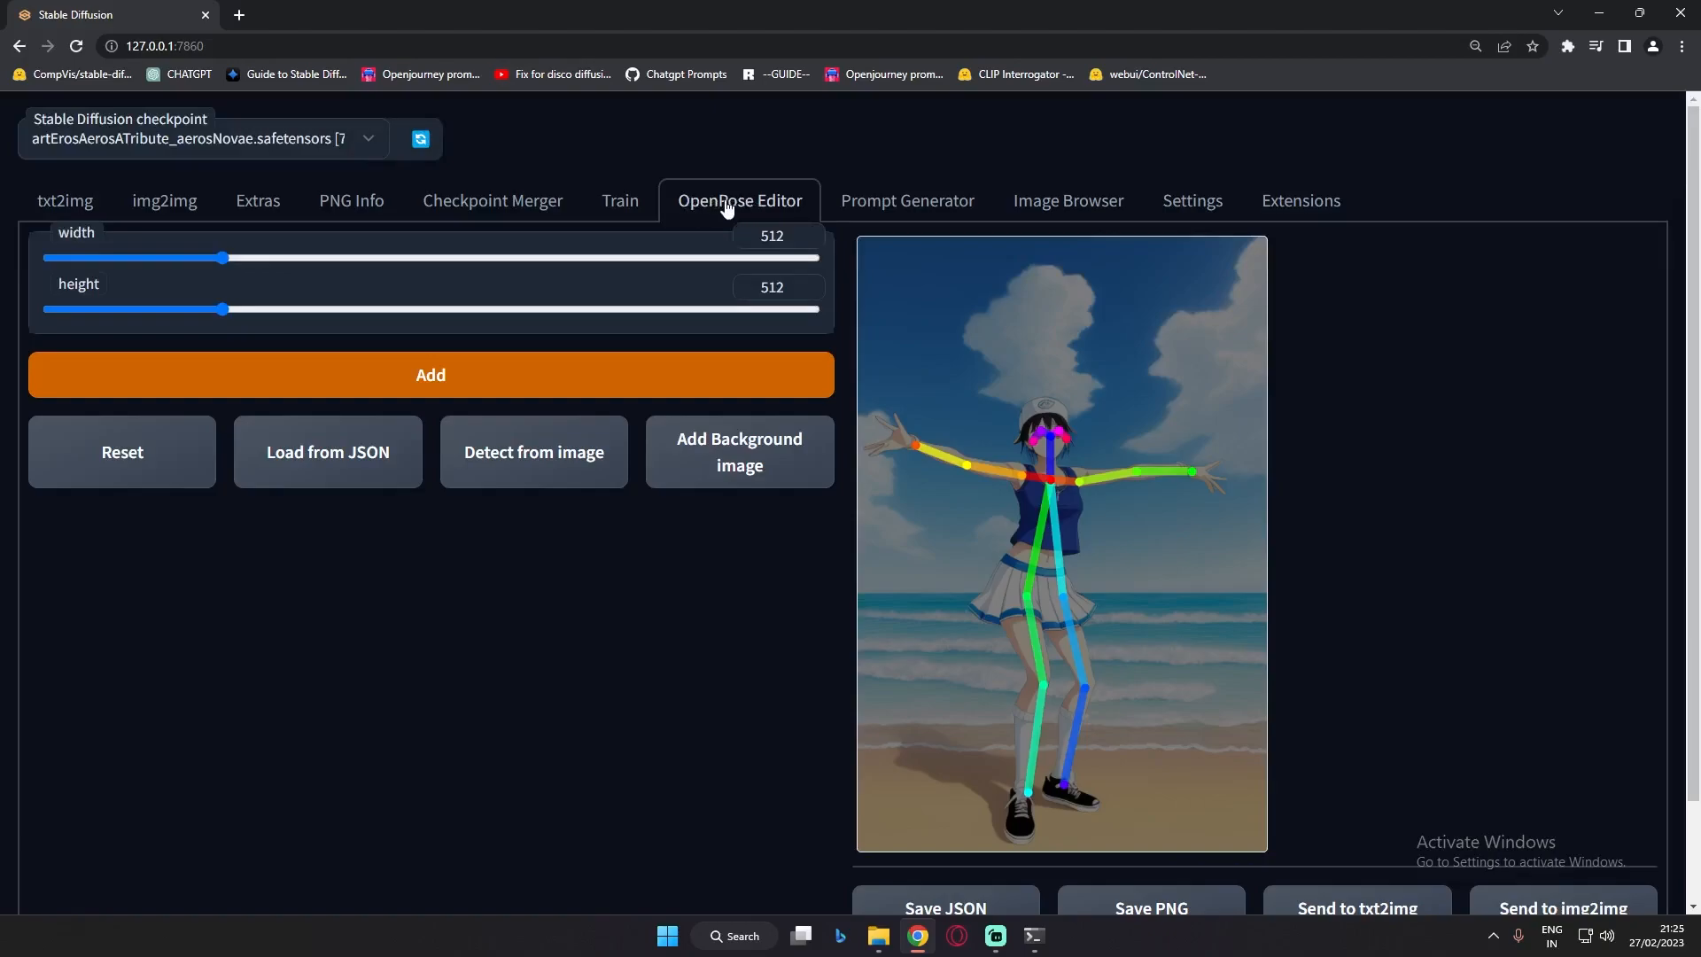
pyautogui.click(1329, 202)
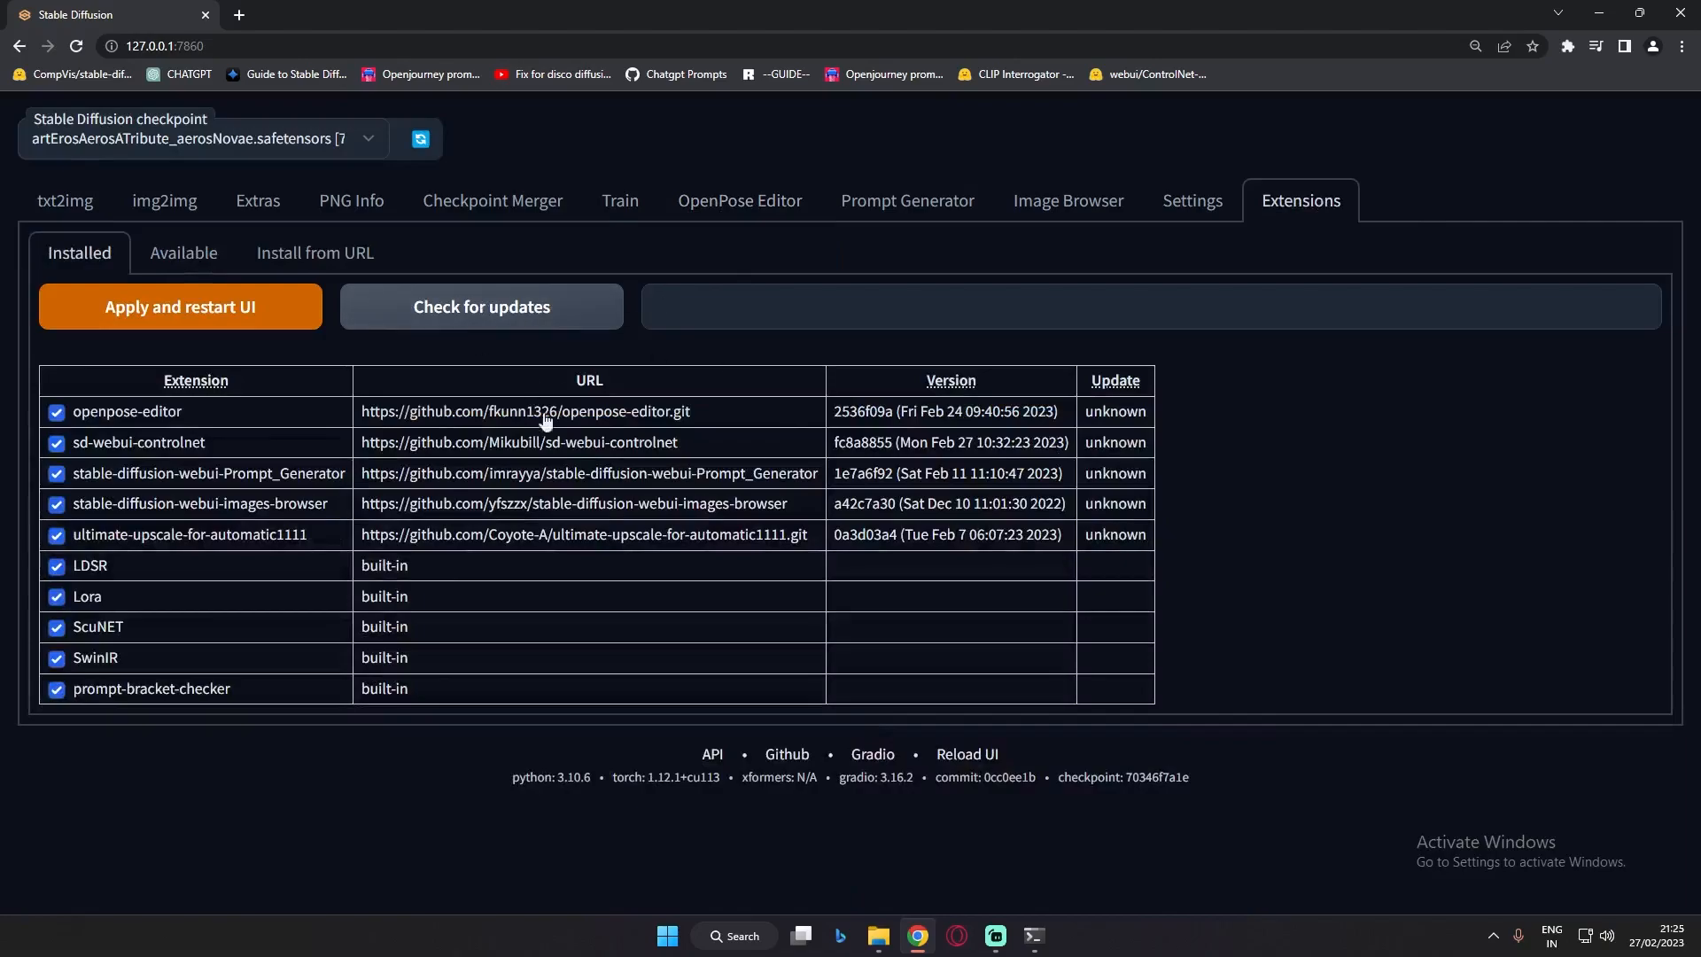
pyautogui.click(182, 255)
pyautogui.click(151, 319)
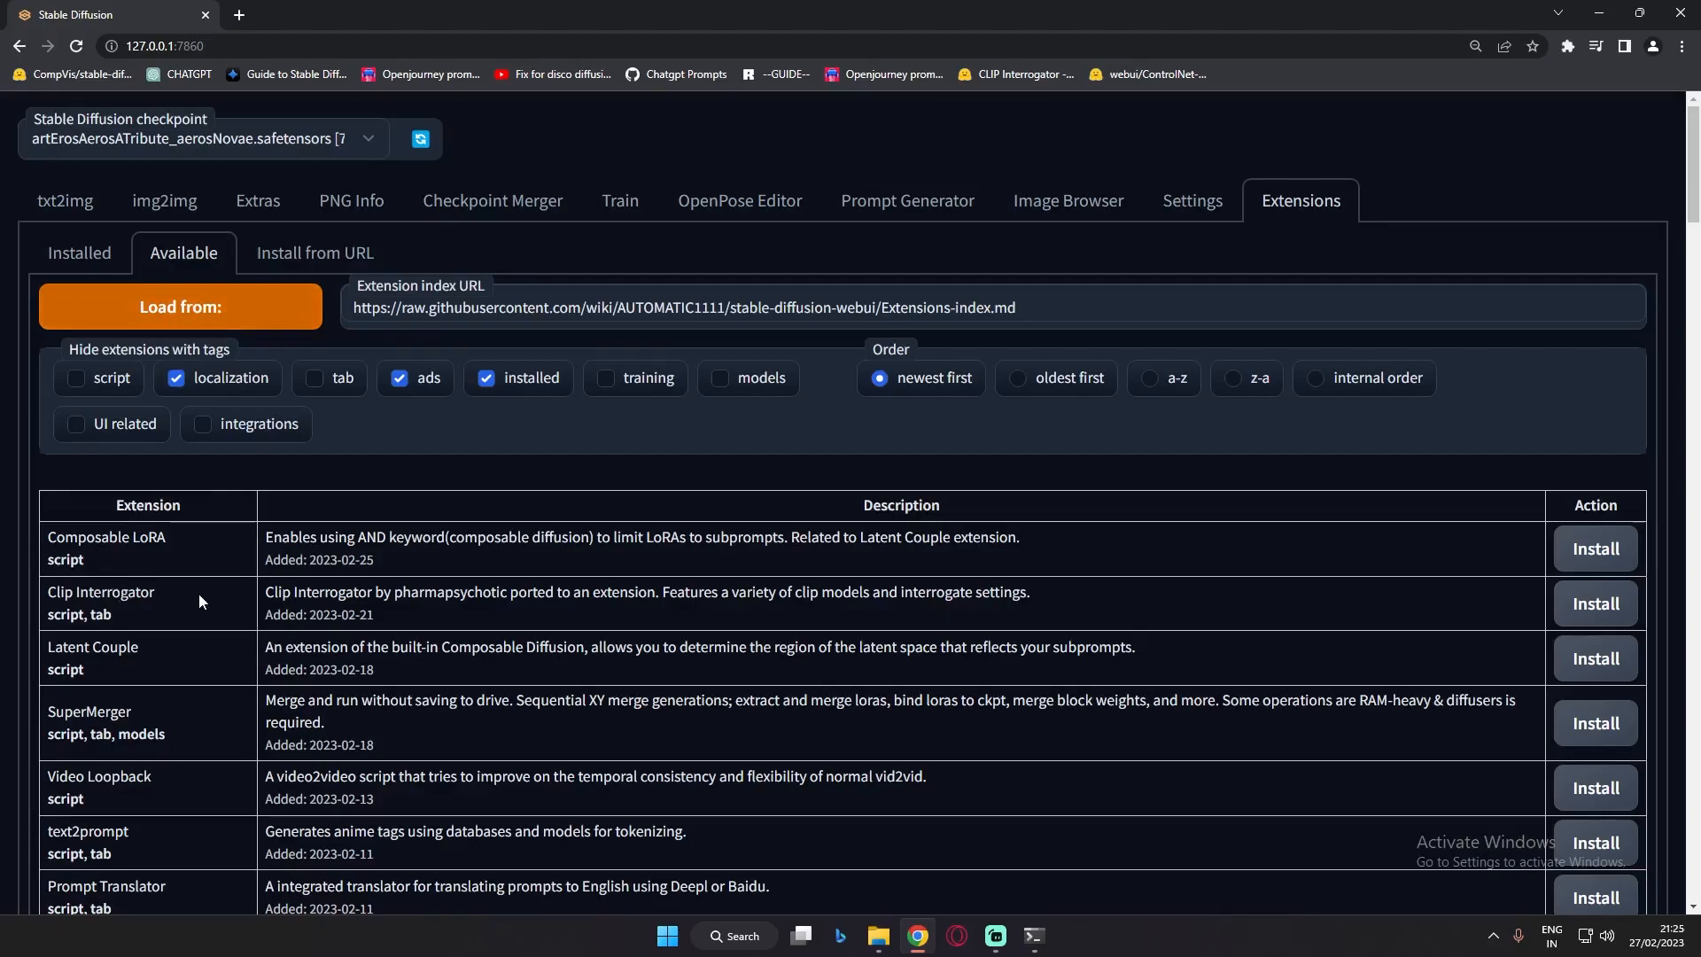
pyautogui.scroll(-1, 131, 564)
pyautogui.scroll(1, 177, 512)
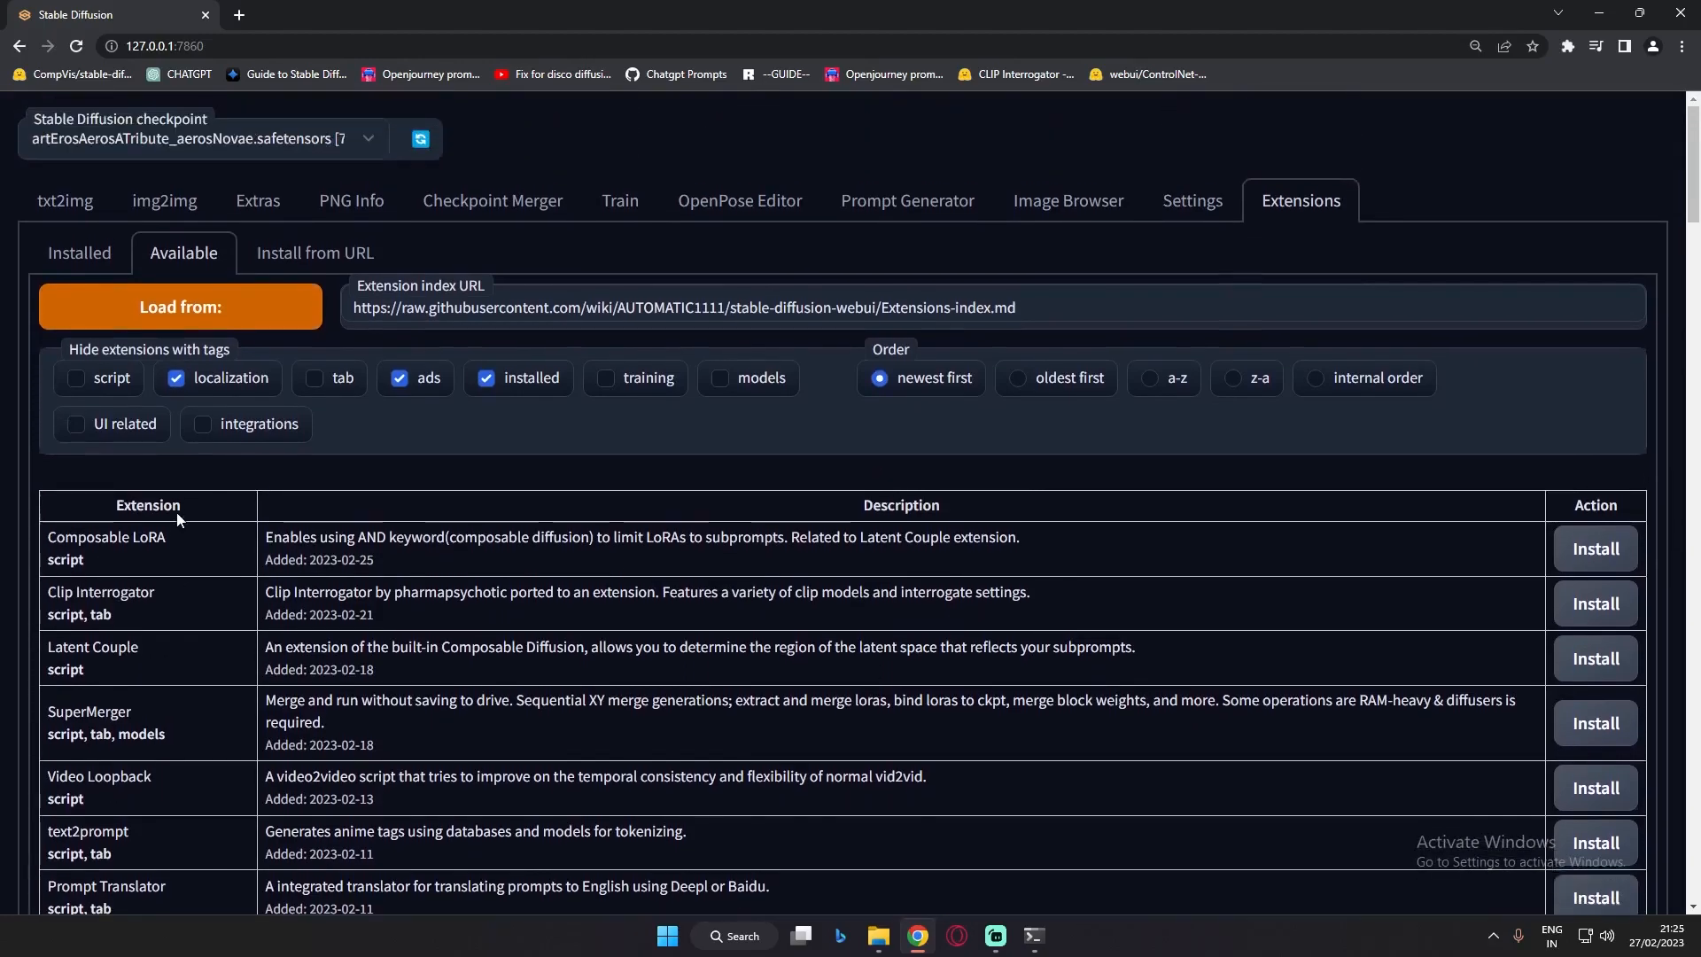
pyautogui.click(97, 257)
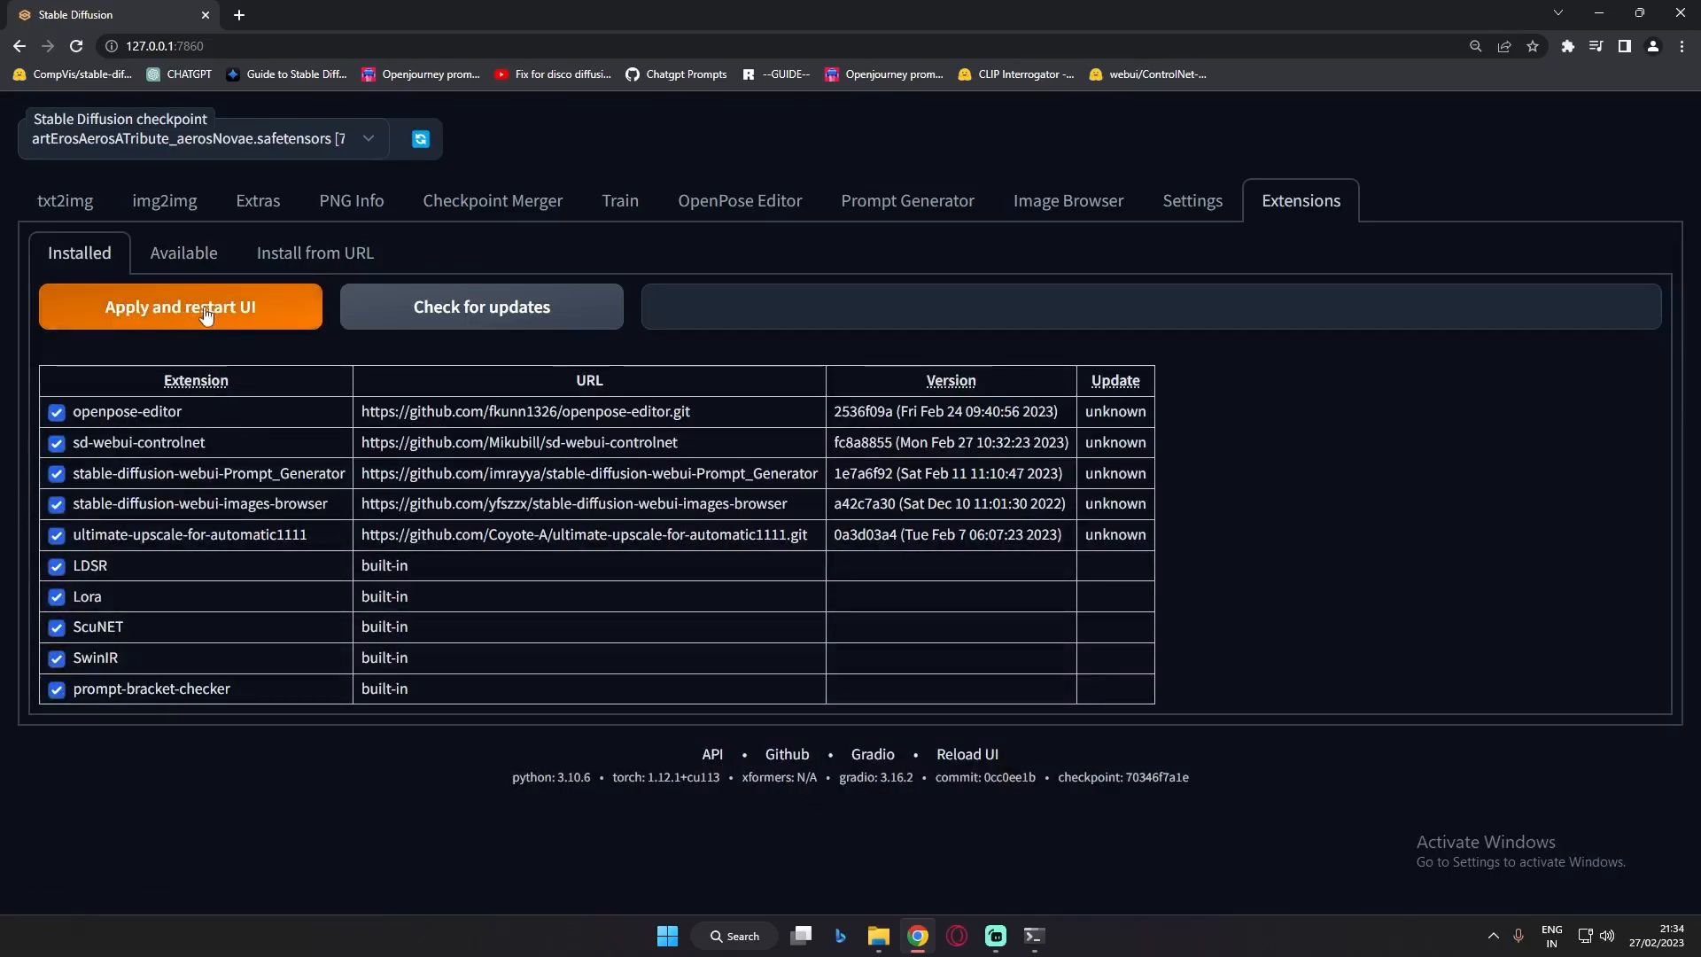
# Set the OpenPose Editor canvas height to 512
pyautogui.click(744, 206)
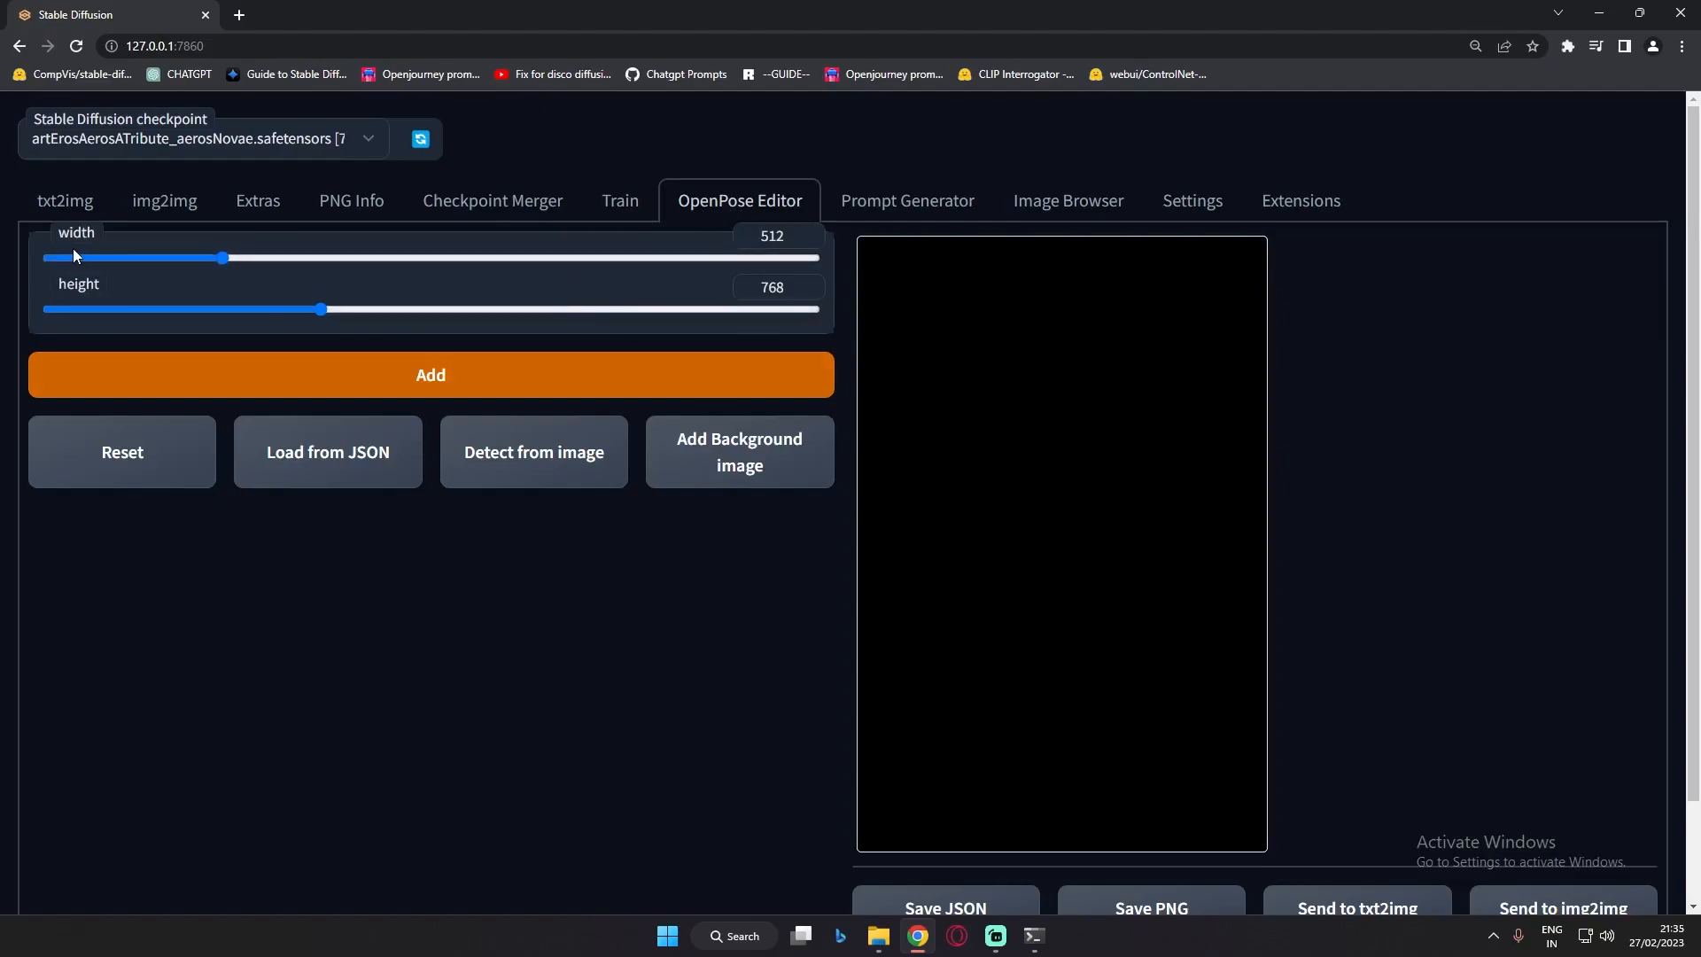
pyautogui.moveTo(787, 291); pyautogui.dragTo(697, 306)
pyautogui.write('512')
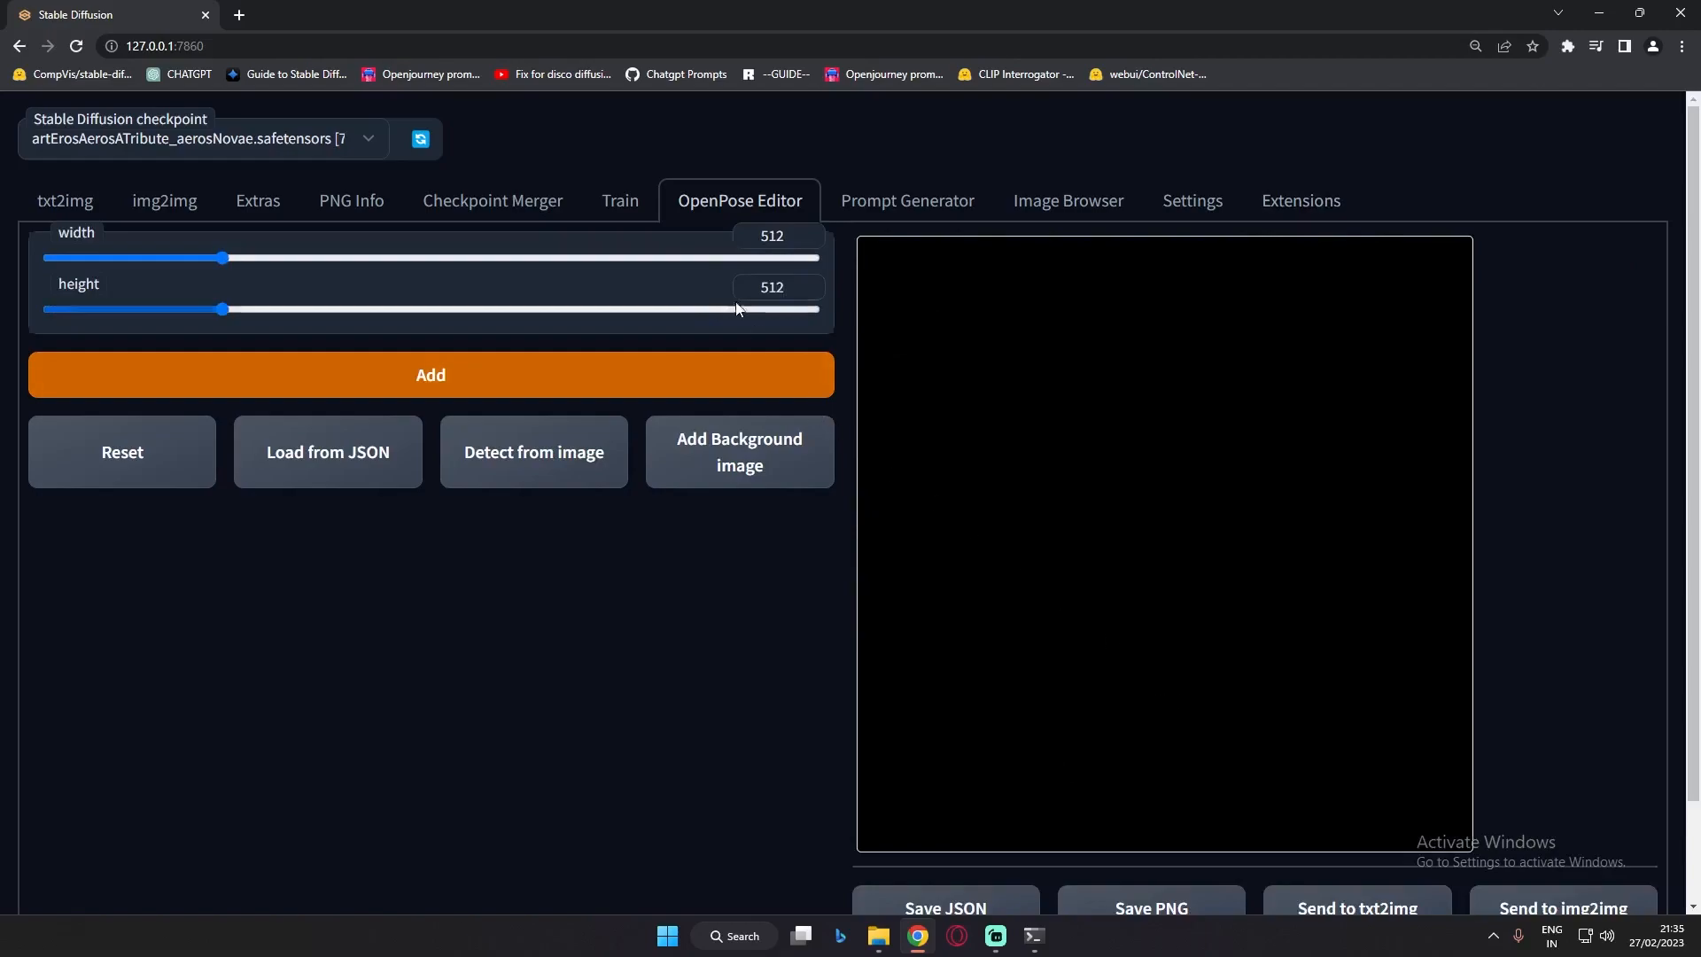
# Try adding and repositioning pose skeletons on the canvas, and reset it
pyautogui.click(432, 375)
pyautogui.moveTo(1141, 390); pyautogui.dragTo(1141, 355)
pyautogui.moveTo(1184, 447)
pyautogui.mouseDown()
pyautogui.moveTo(1249, 495)
pyautogui.moveTo(1212, 462)
pyautogui.mouseUp()
pyautogui.click(432, 375)
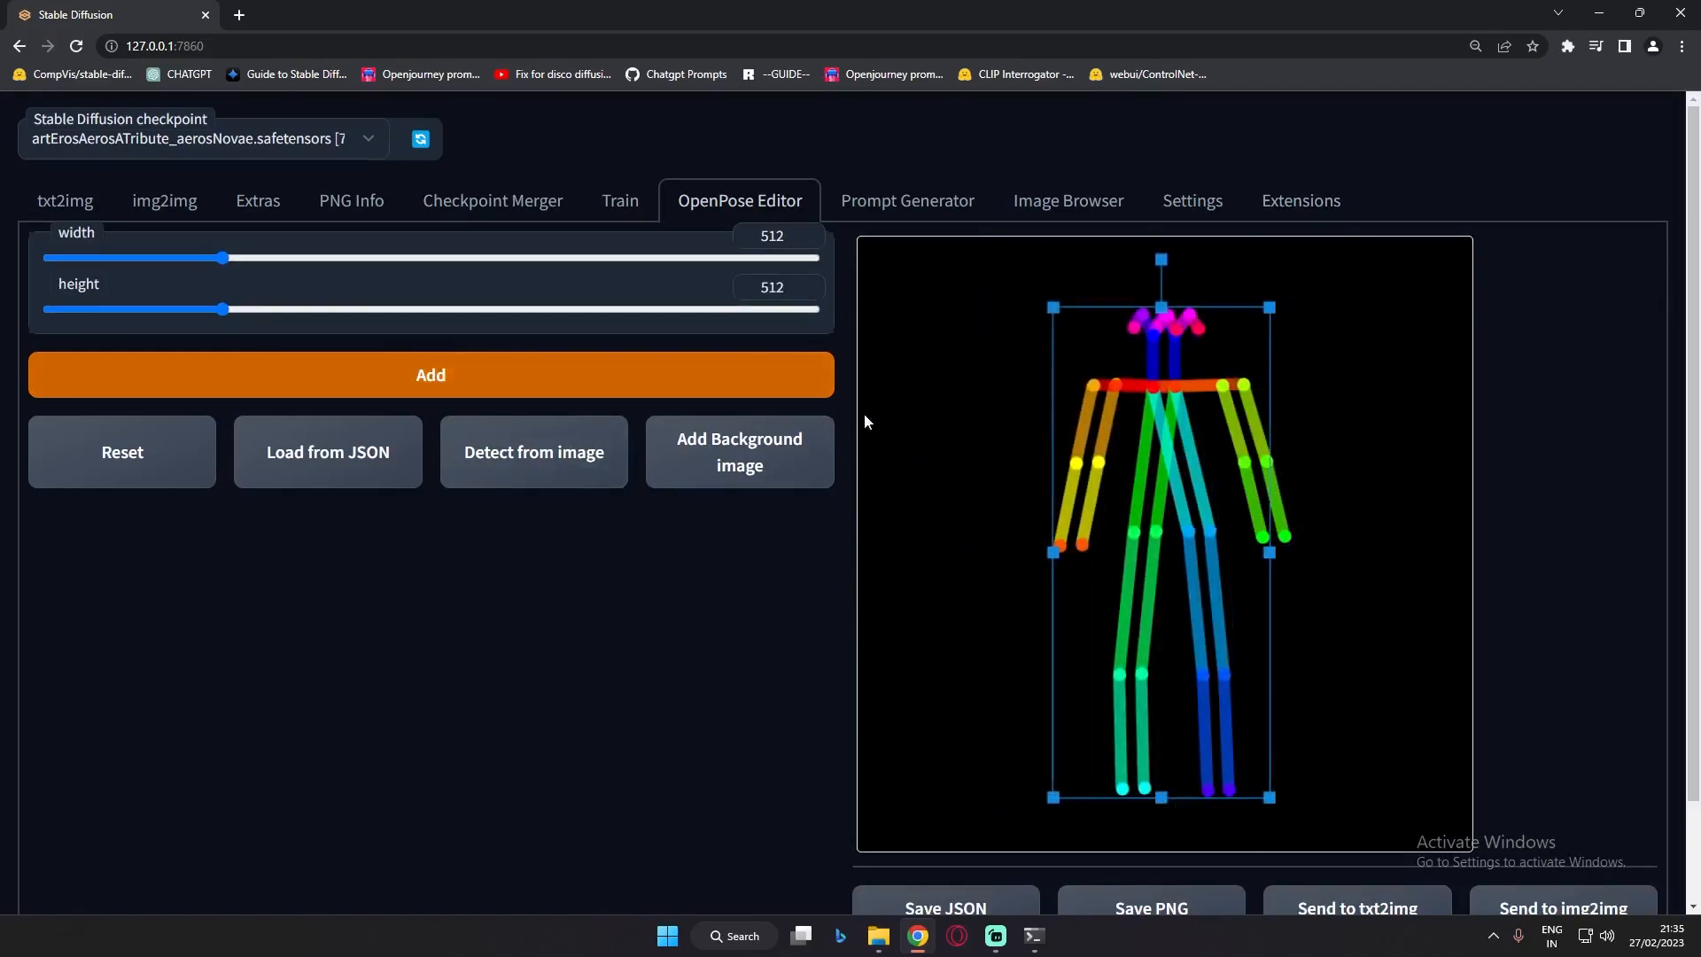
pyautogui.moveTo(1124, 380); pyautogui.dragTo(1318, 353)
pyautogui.click(142, 456)
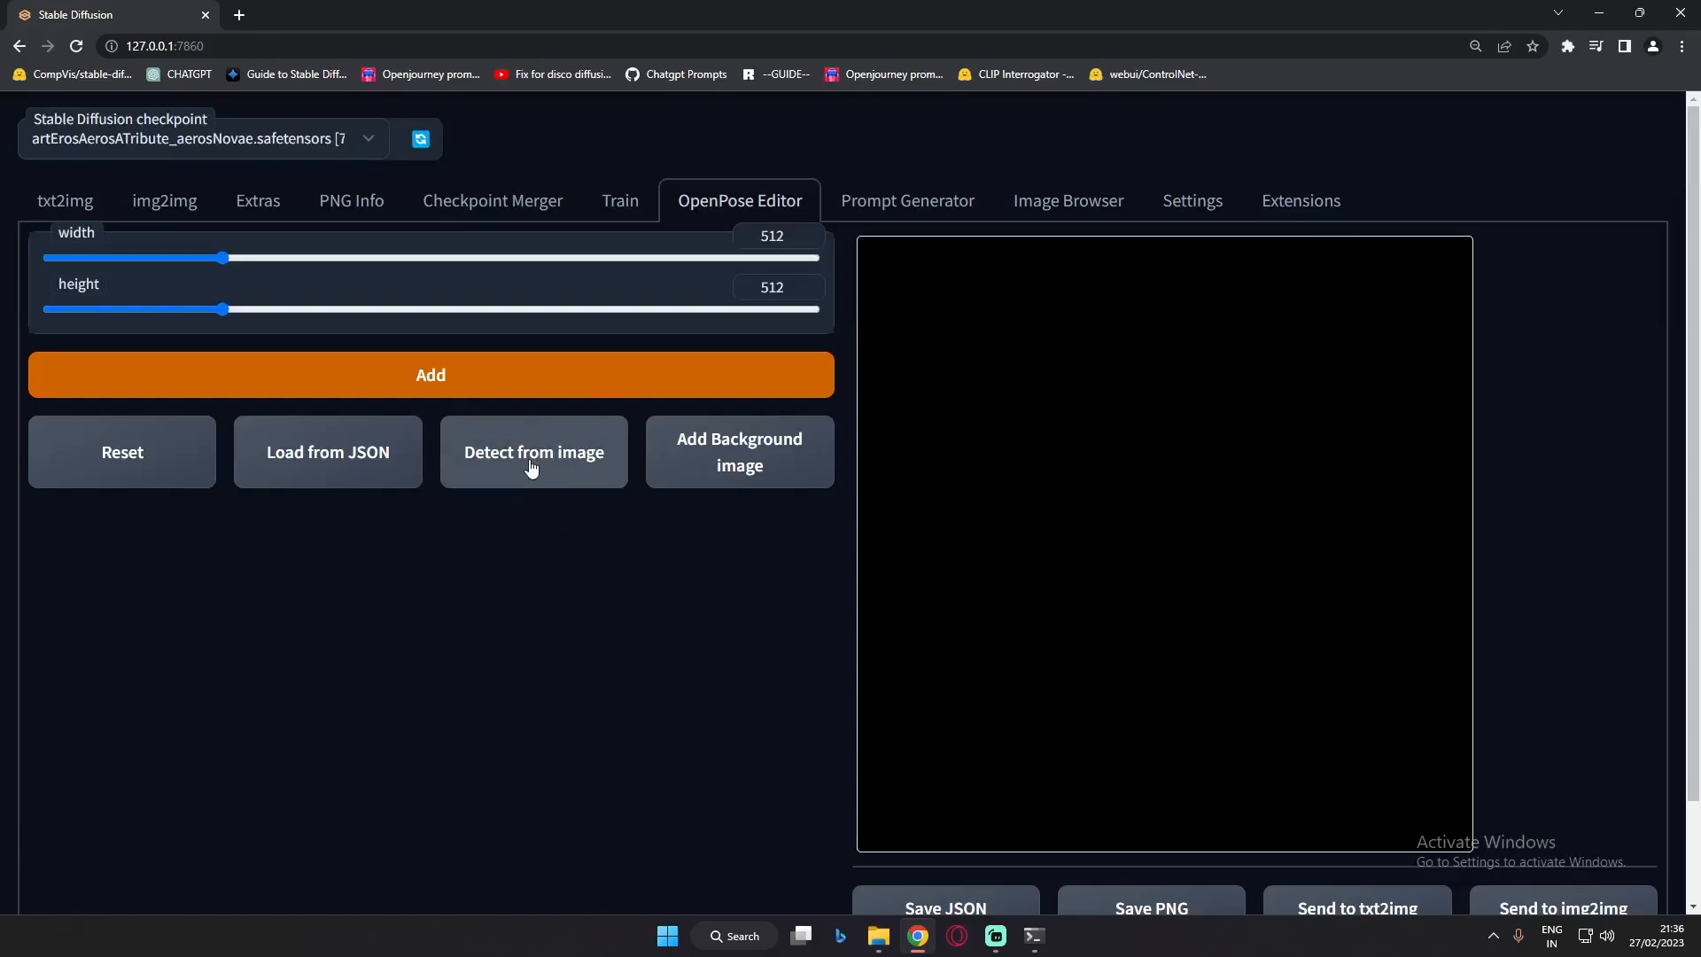
# Load an anime dancer image from the Dance1 folder as the pose editor's background
pyautogui.click(695, 483)
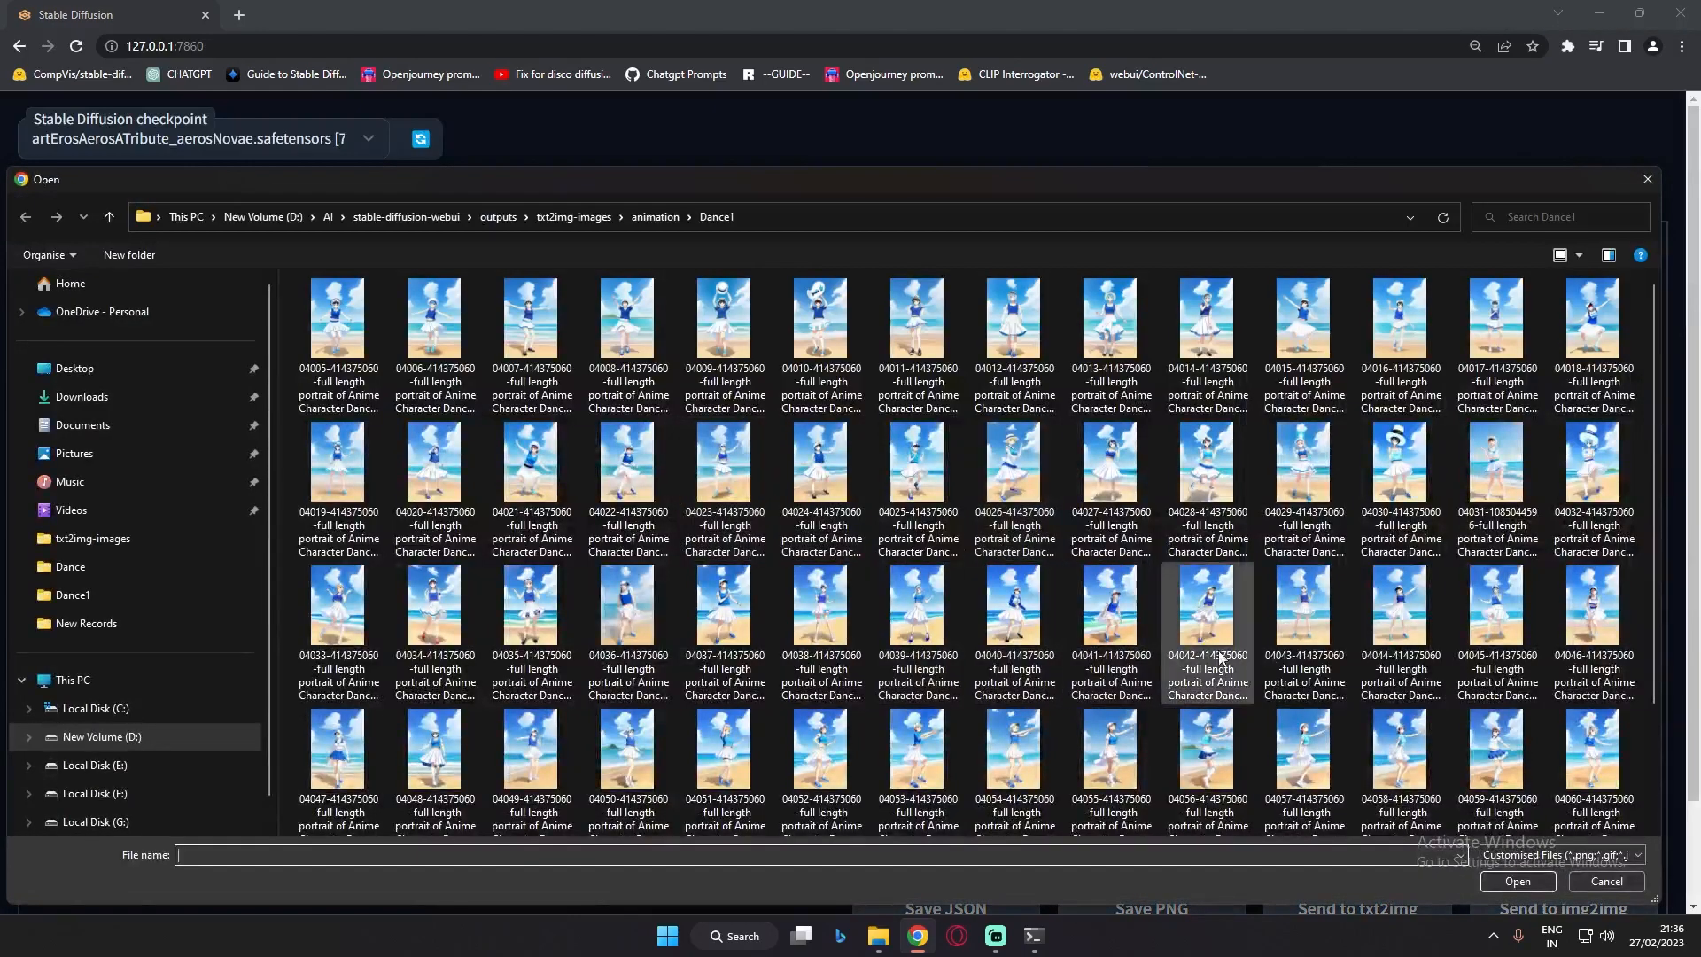
pyautogui.click(1302, 621)
pyautogui.click(1518, 881)
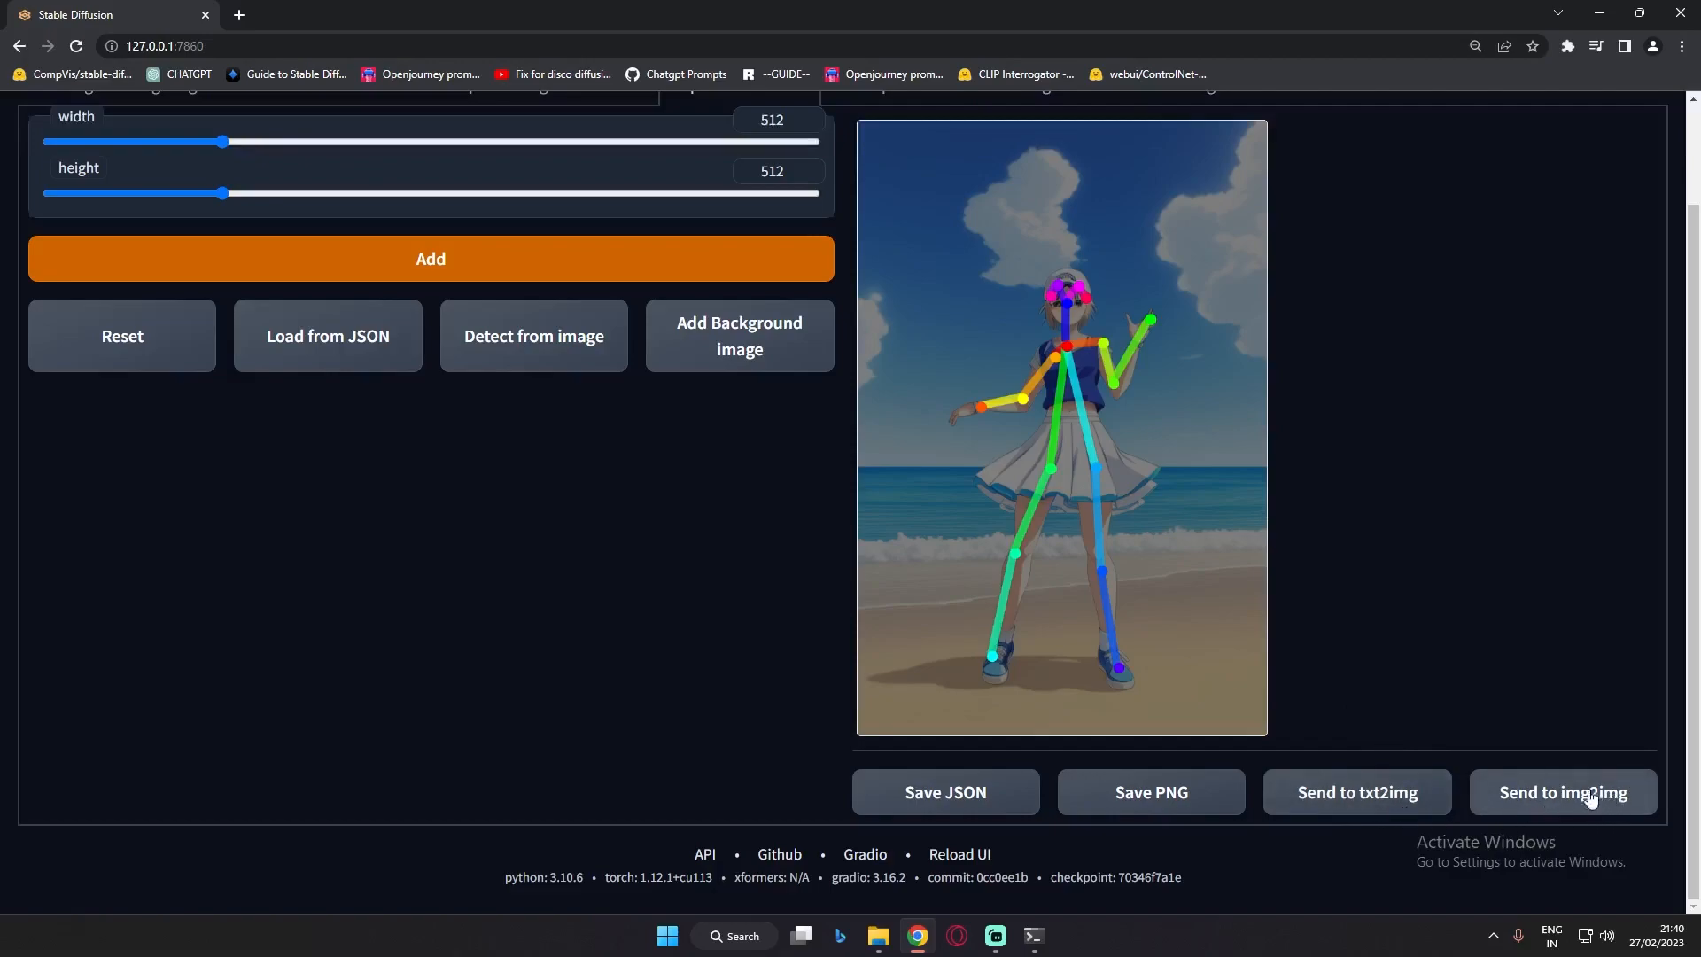
# Send the pose skeleton to txt2img and check it in ControlNet's Control Model - 0
pyautogui.click(1358, 794)
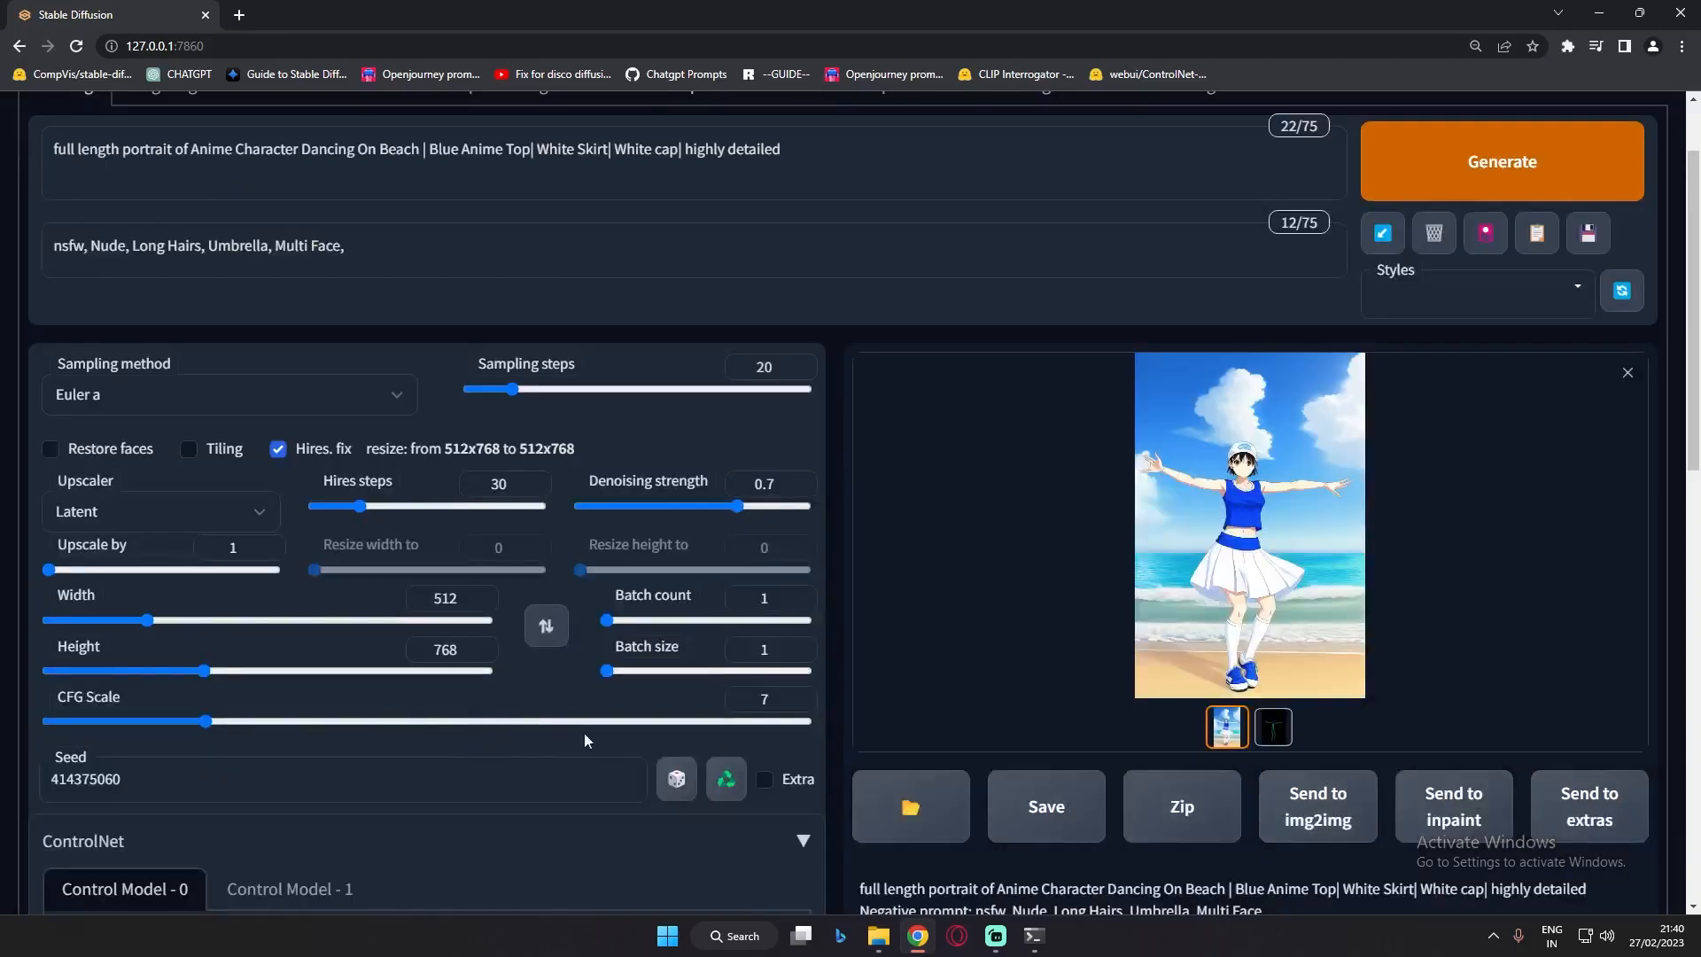
pyautogui.scroll(-6, 503, 712)
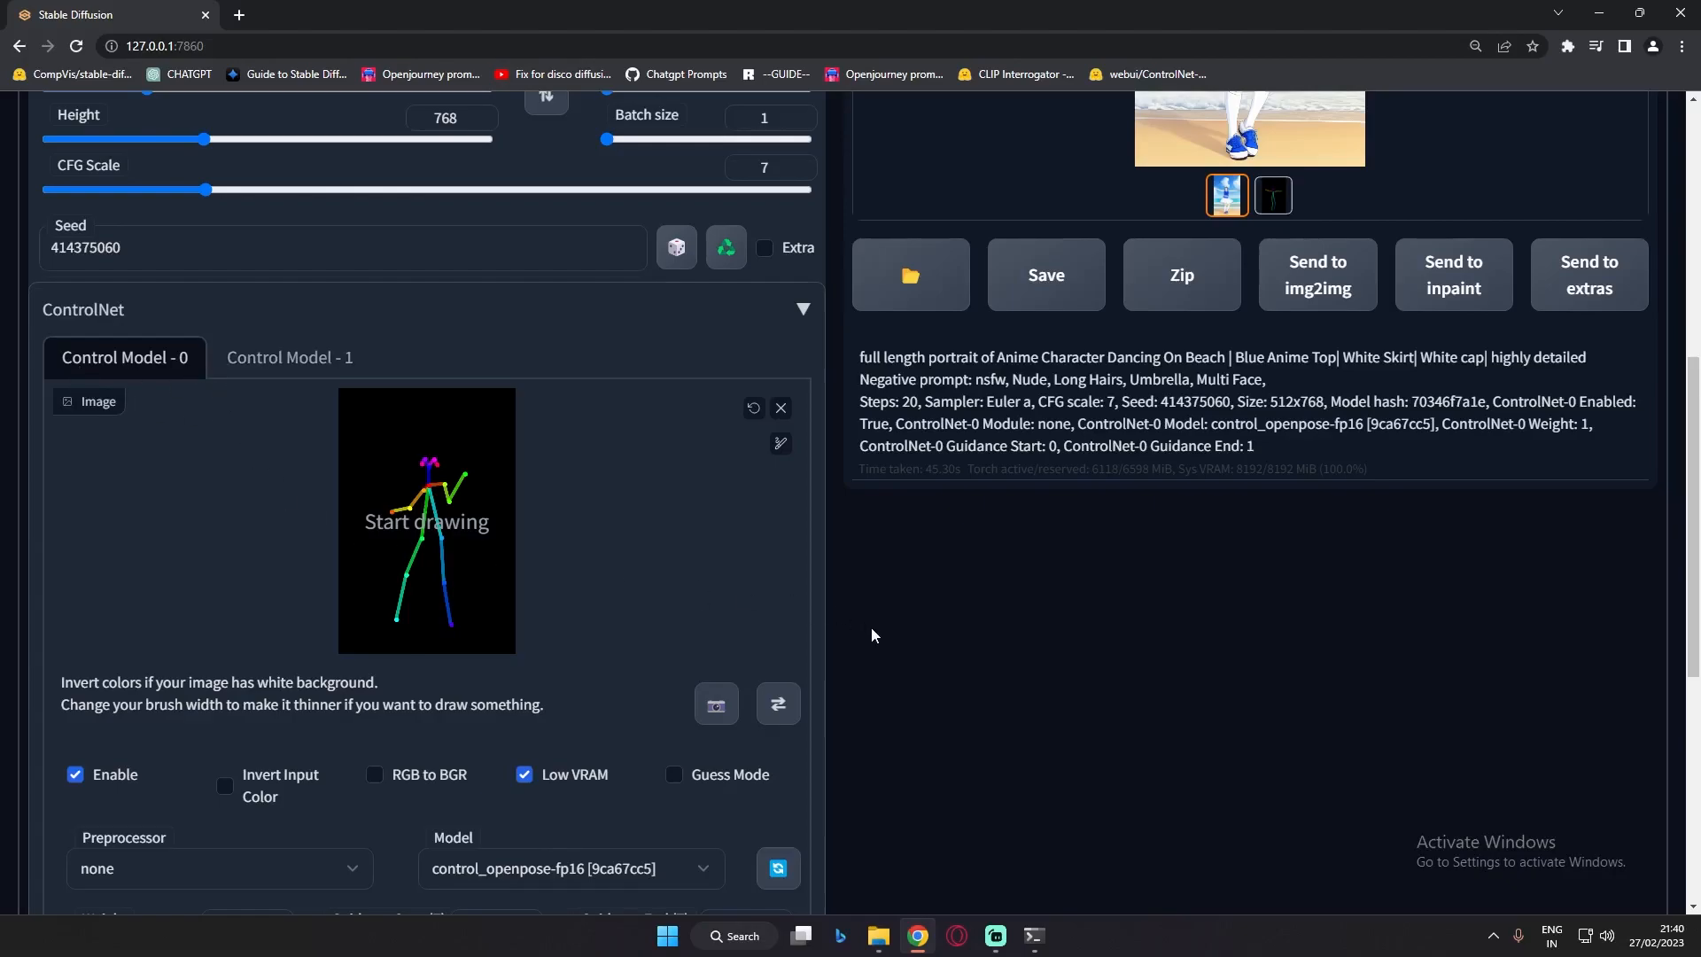
pyautogui.scroll(7, 877, 635)
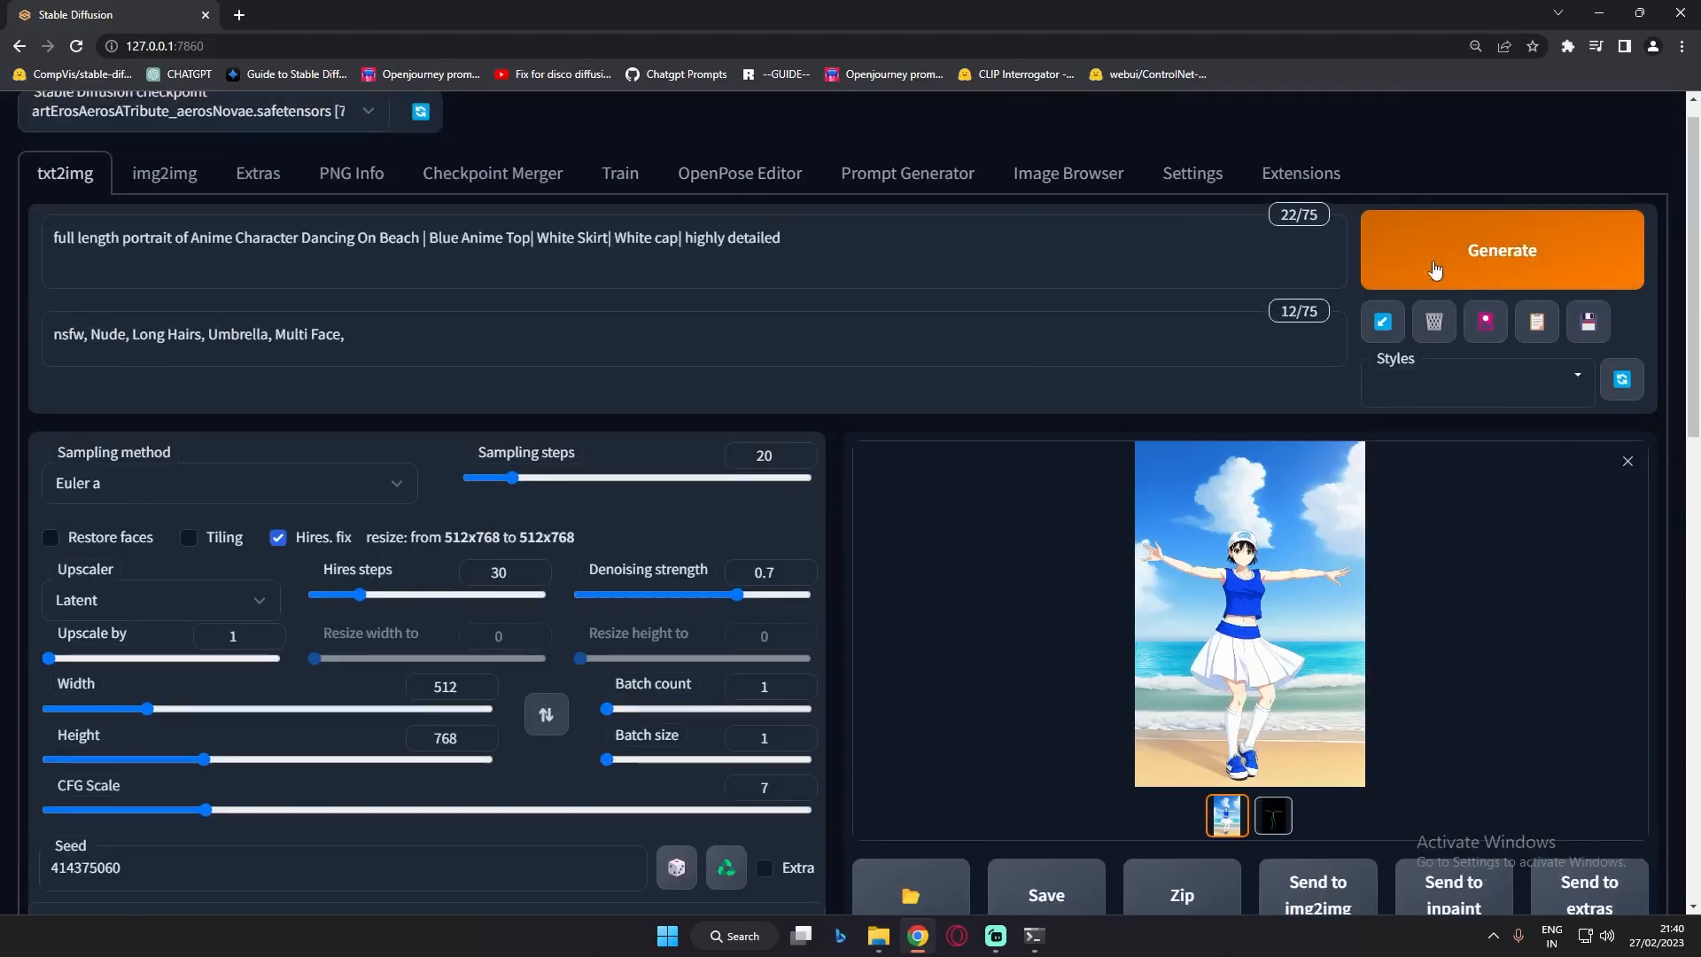
# Repose the skeleton's arms and one leg in the OpenPose Editor, and send the new pose to txt2img's ControlNet
pyautogui.click(778, 181)
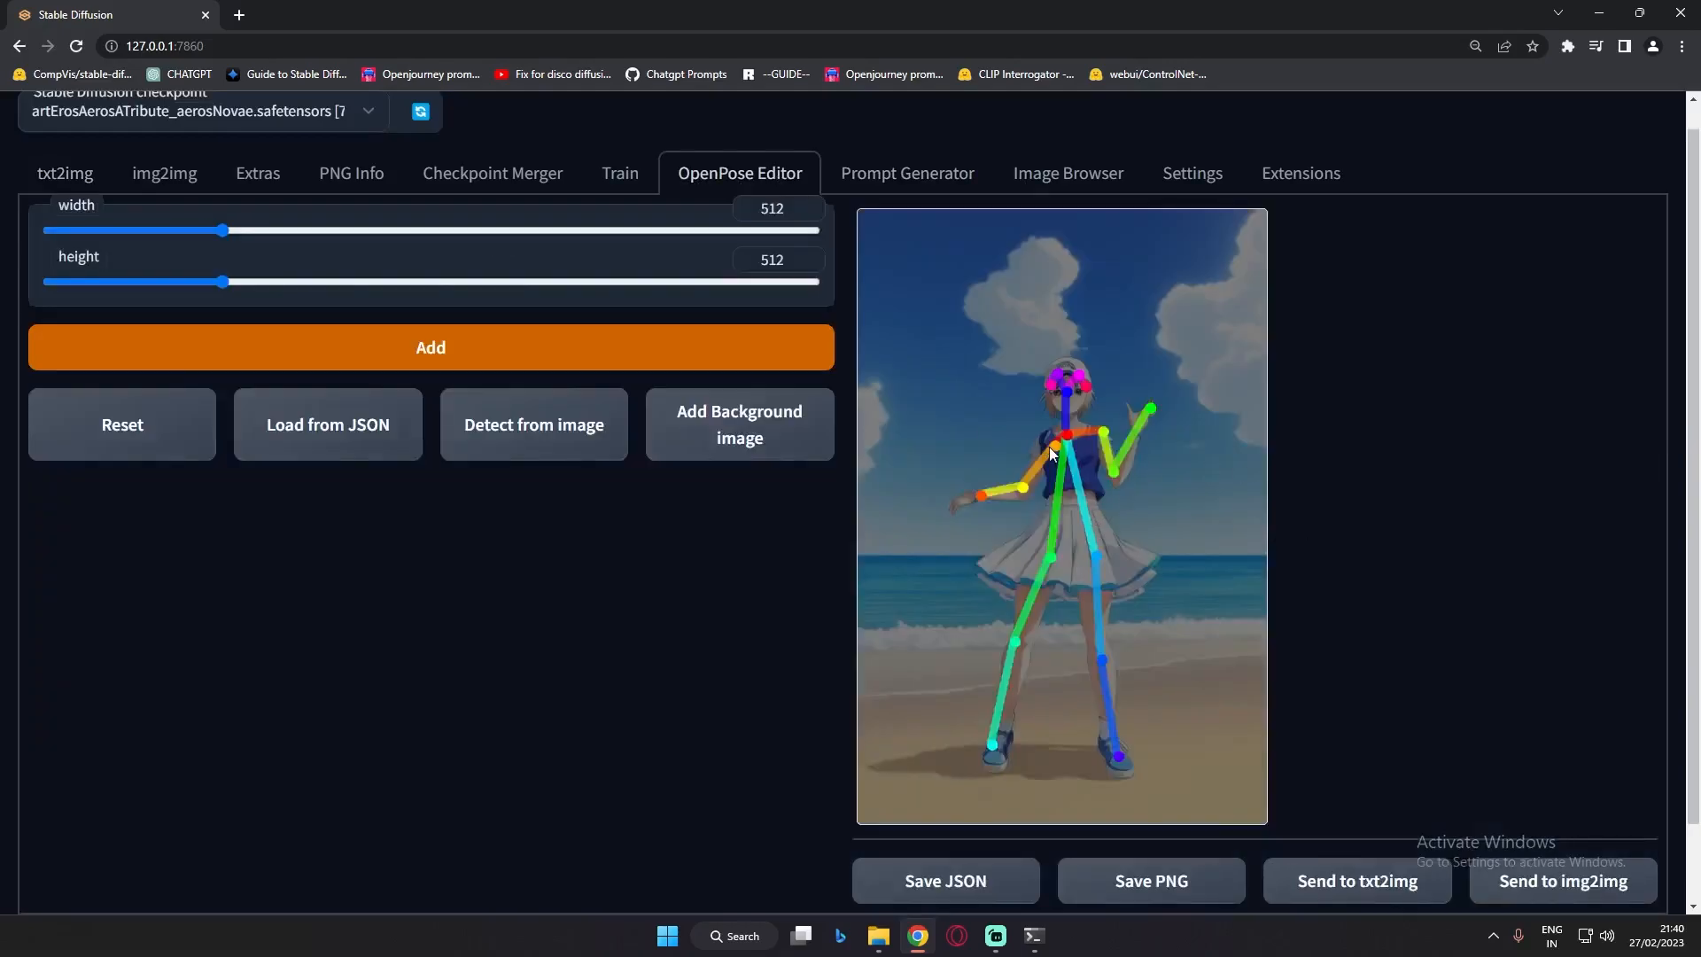
pyautogui.moveTo(1026, 485); pyautogui.dragTo(941, 452)
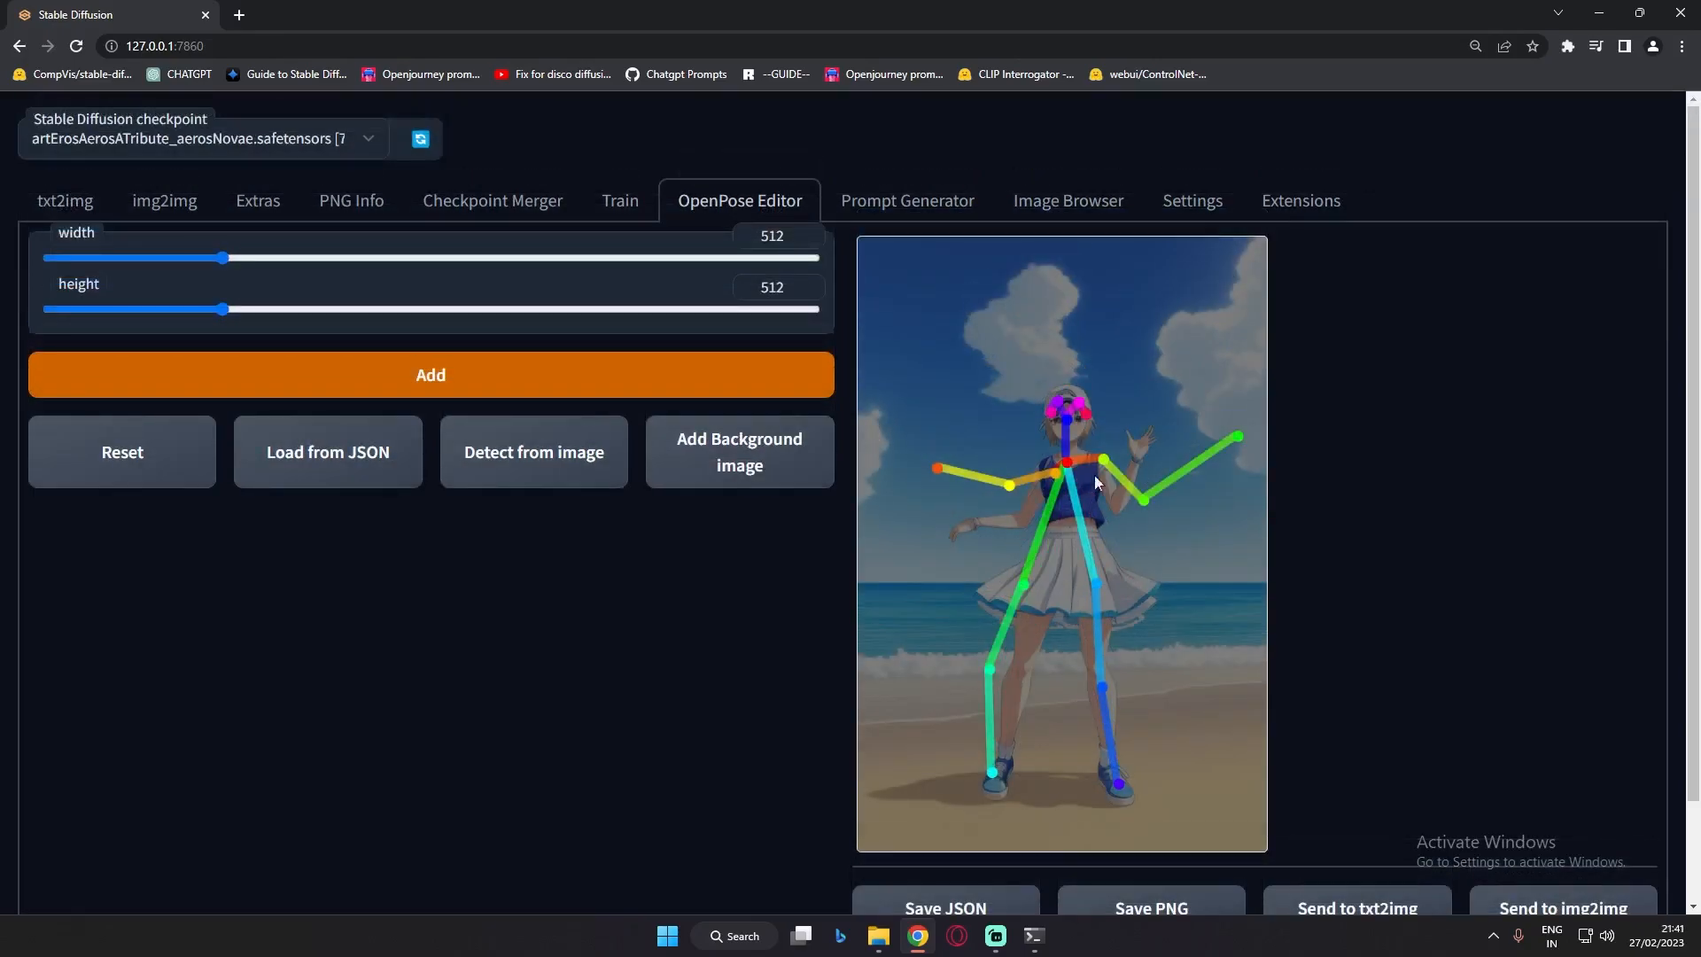
pyautogui.scroll(-3, 1358, 705)
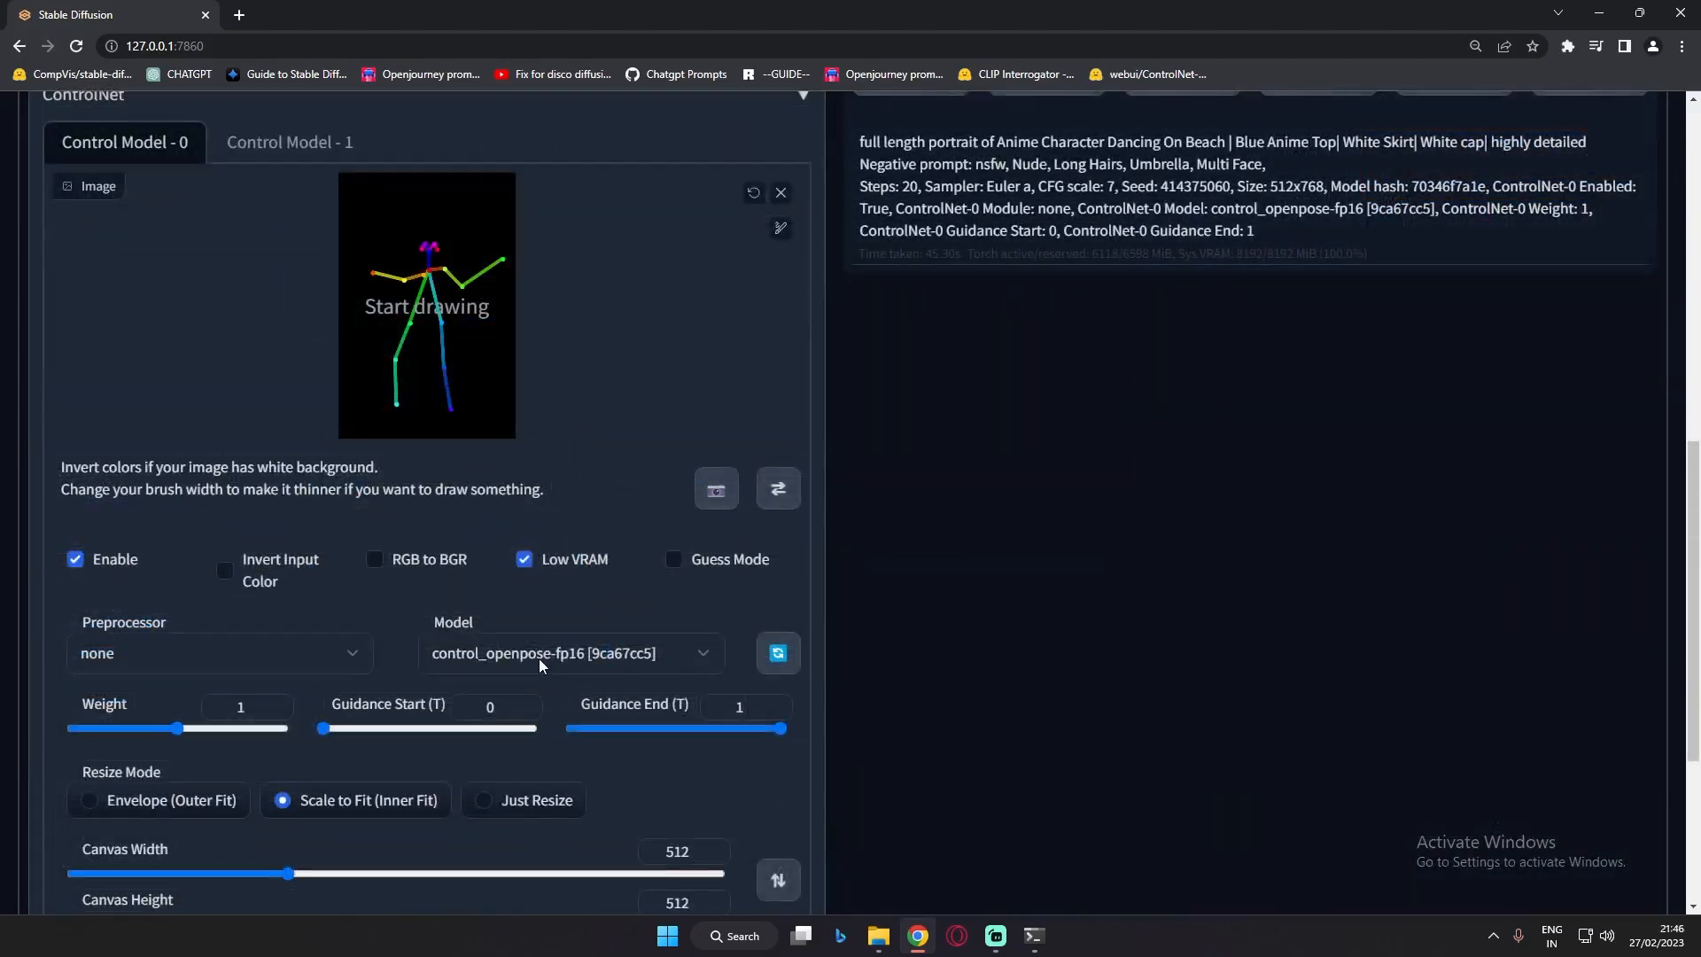
pyautogui.scroll(10, 597, 640)
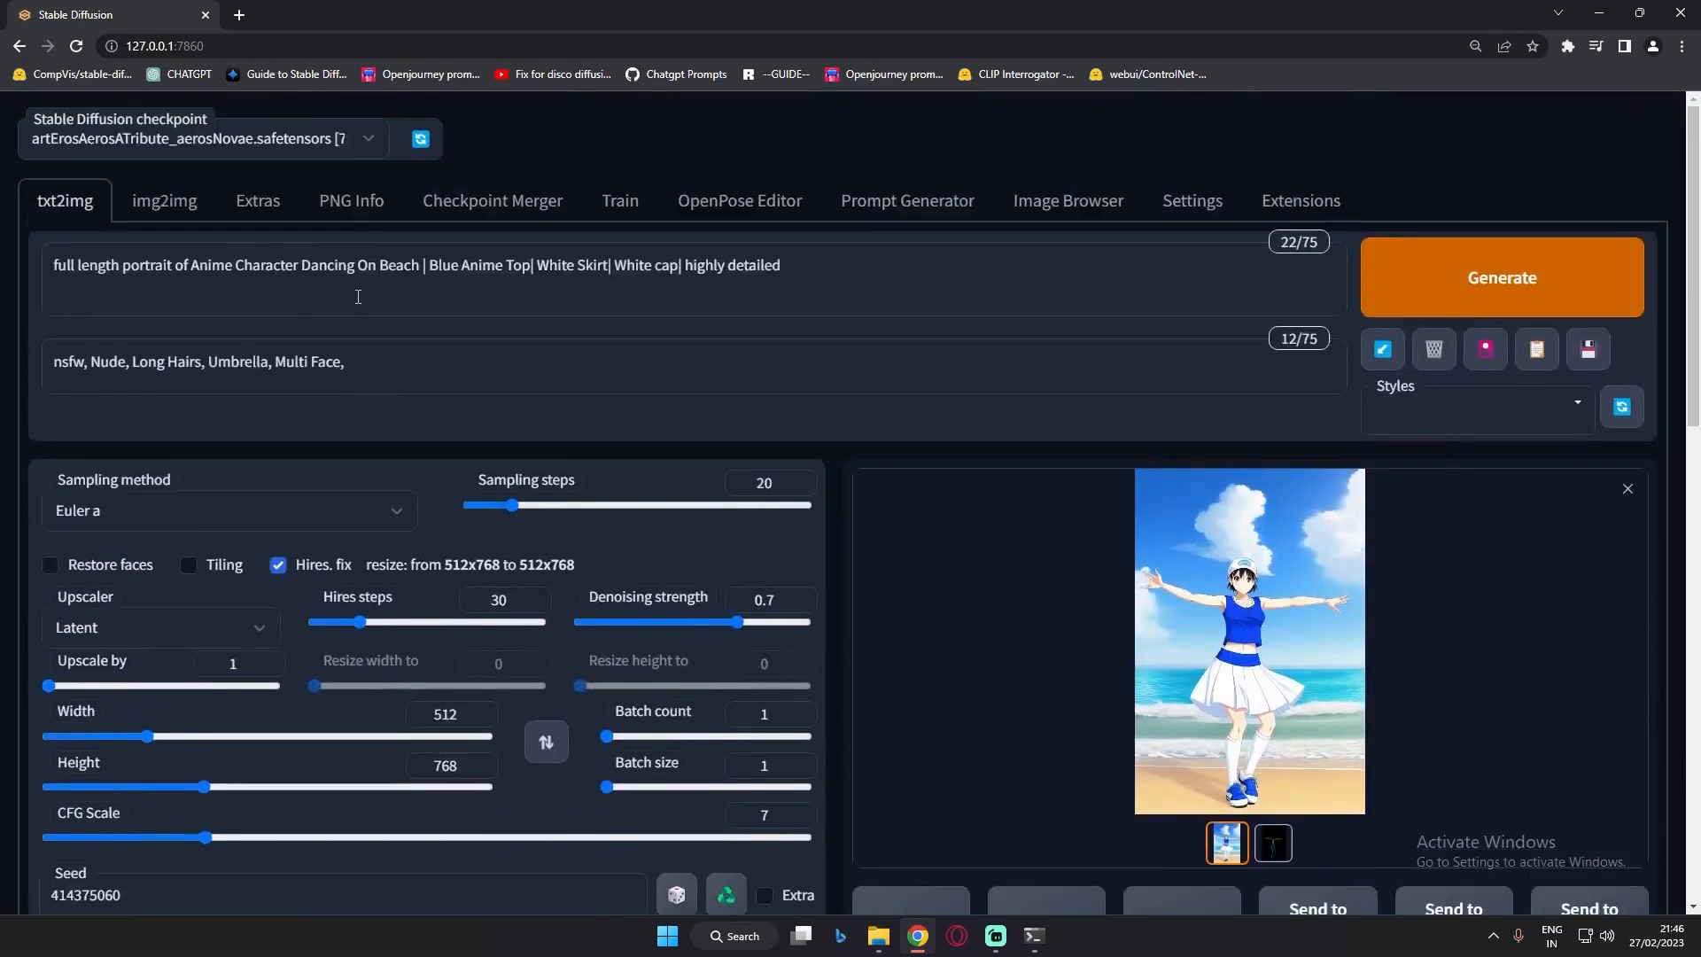
# Examine the positive prompt, highlighting its action phrase "Dancing On Beach" and its clothing terms
pyautogui.moveTo(57, 269); pyautogui.dragTo(803, 281)
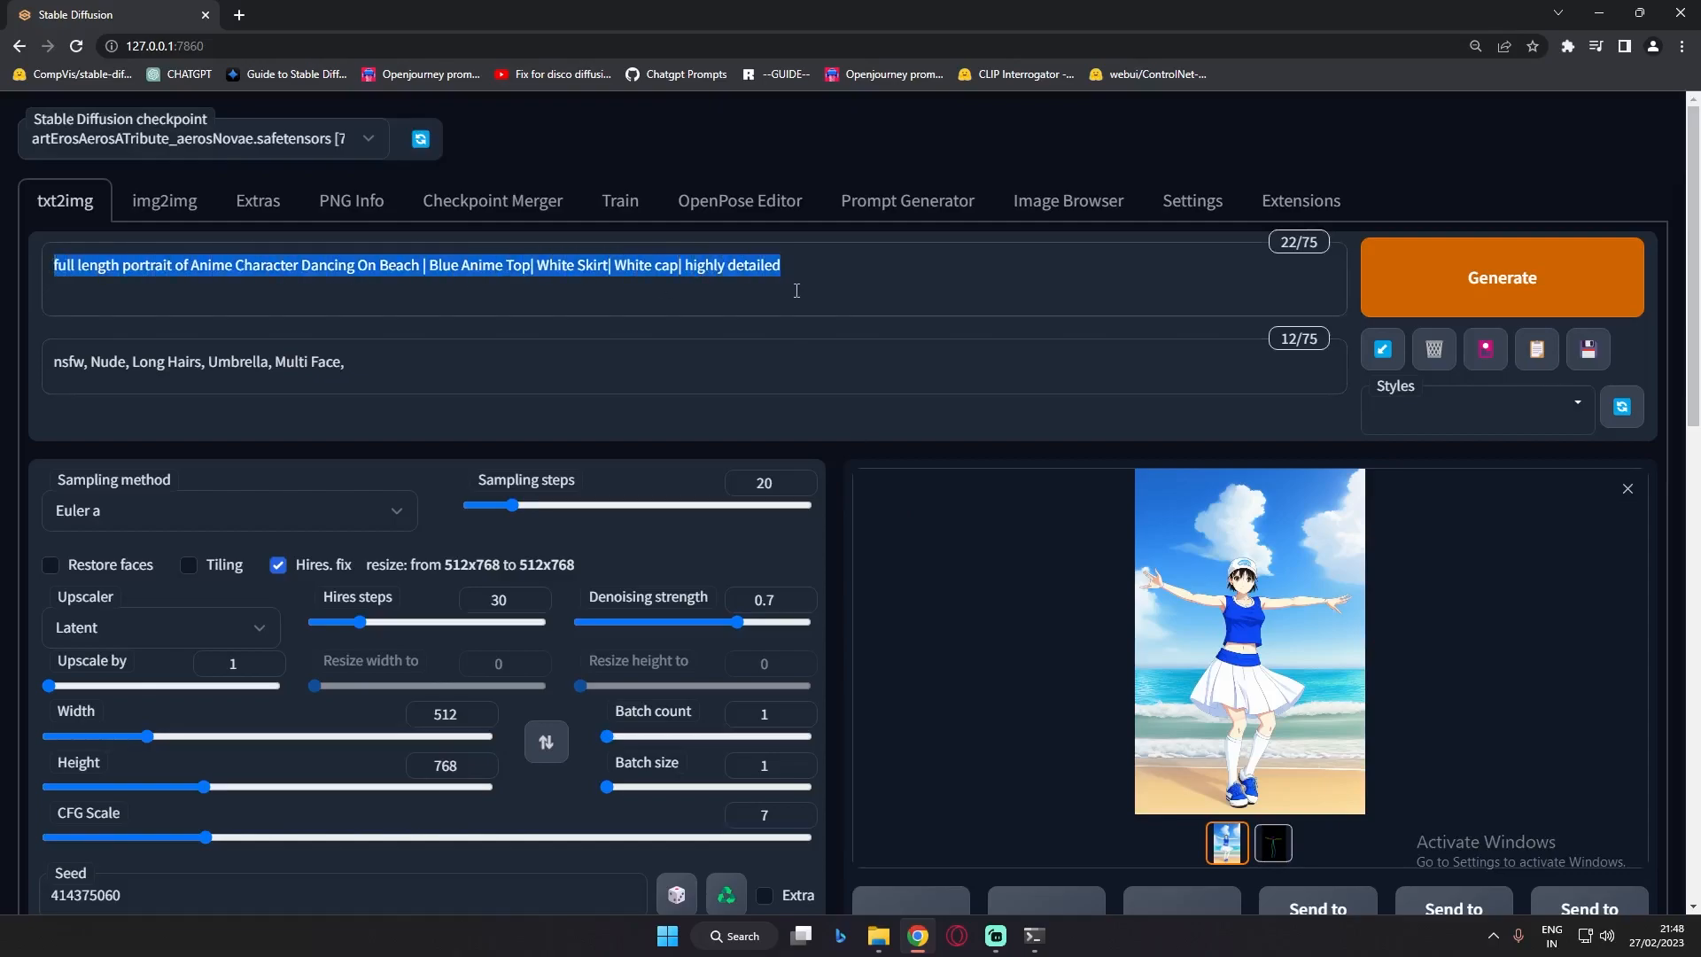
pyautogui.click(779, 294)
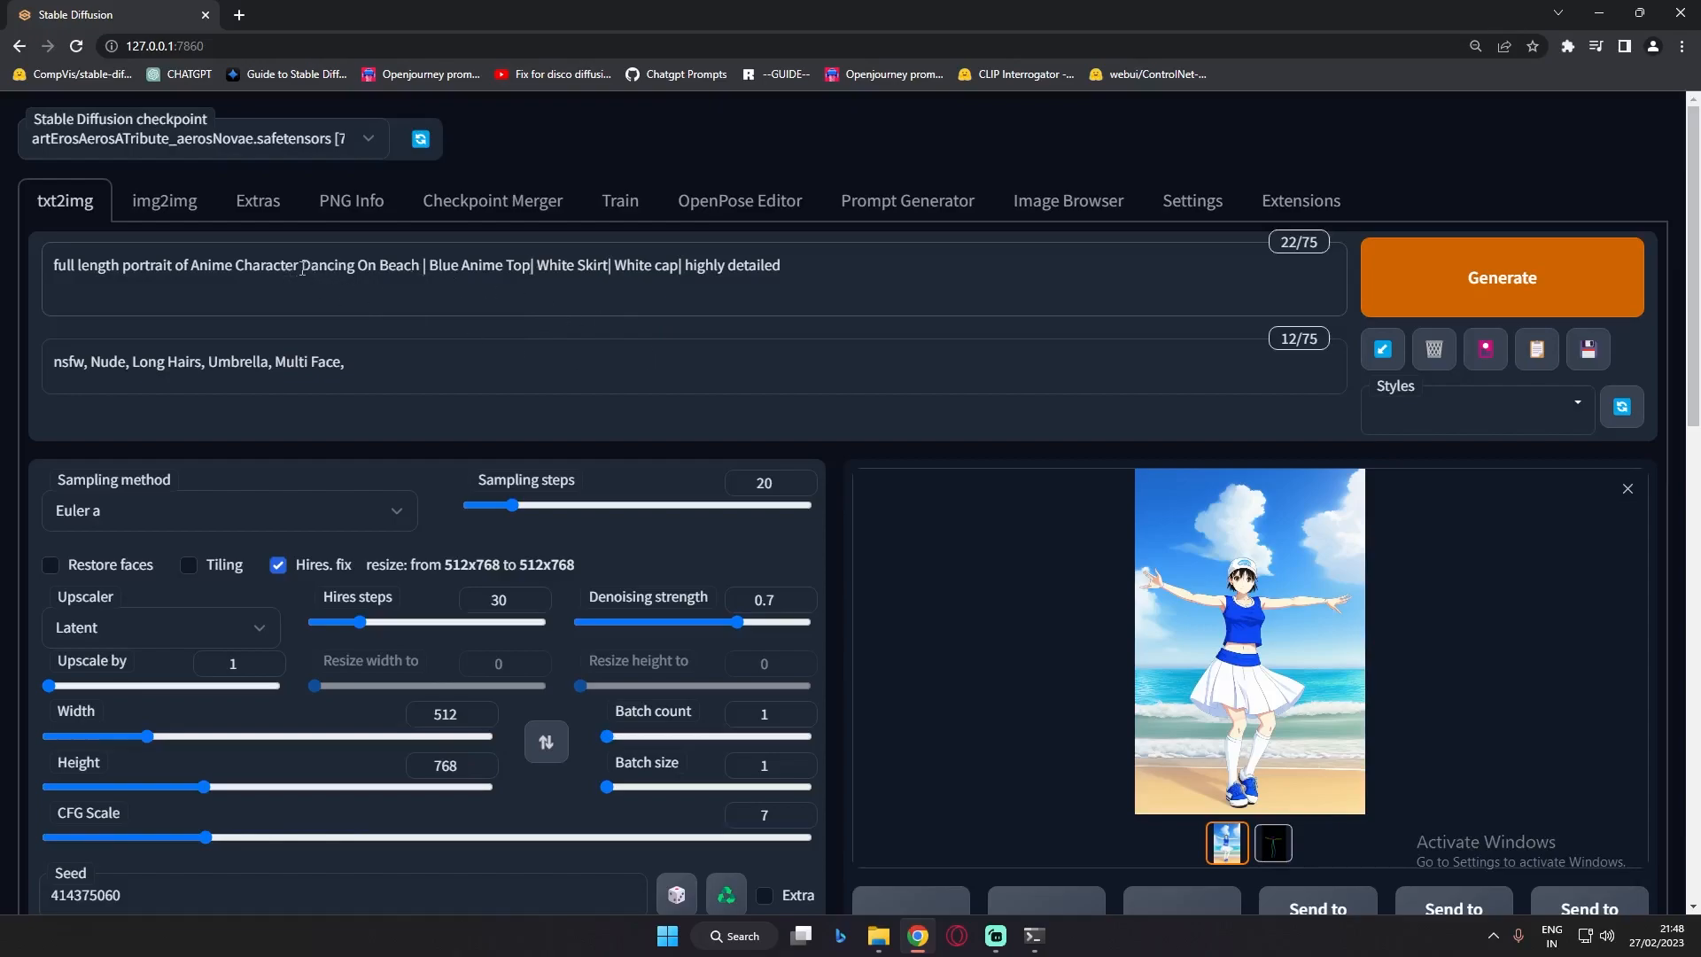
pyautogui.moveTo(313, 268); pyautogui.dragTo(415, 268)
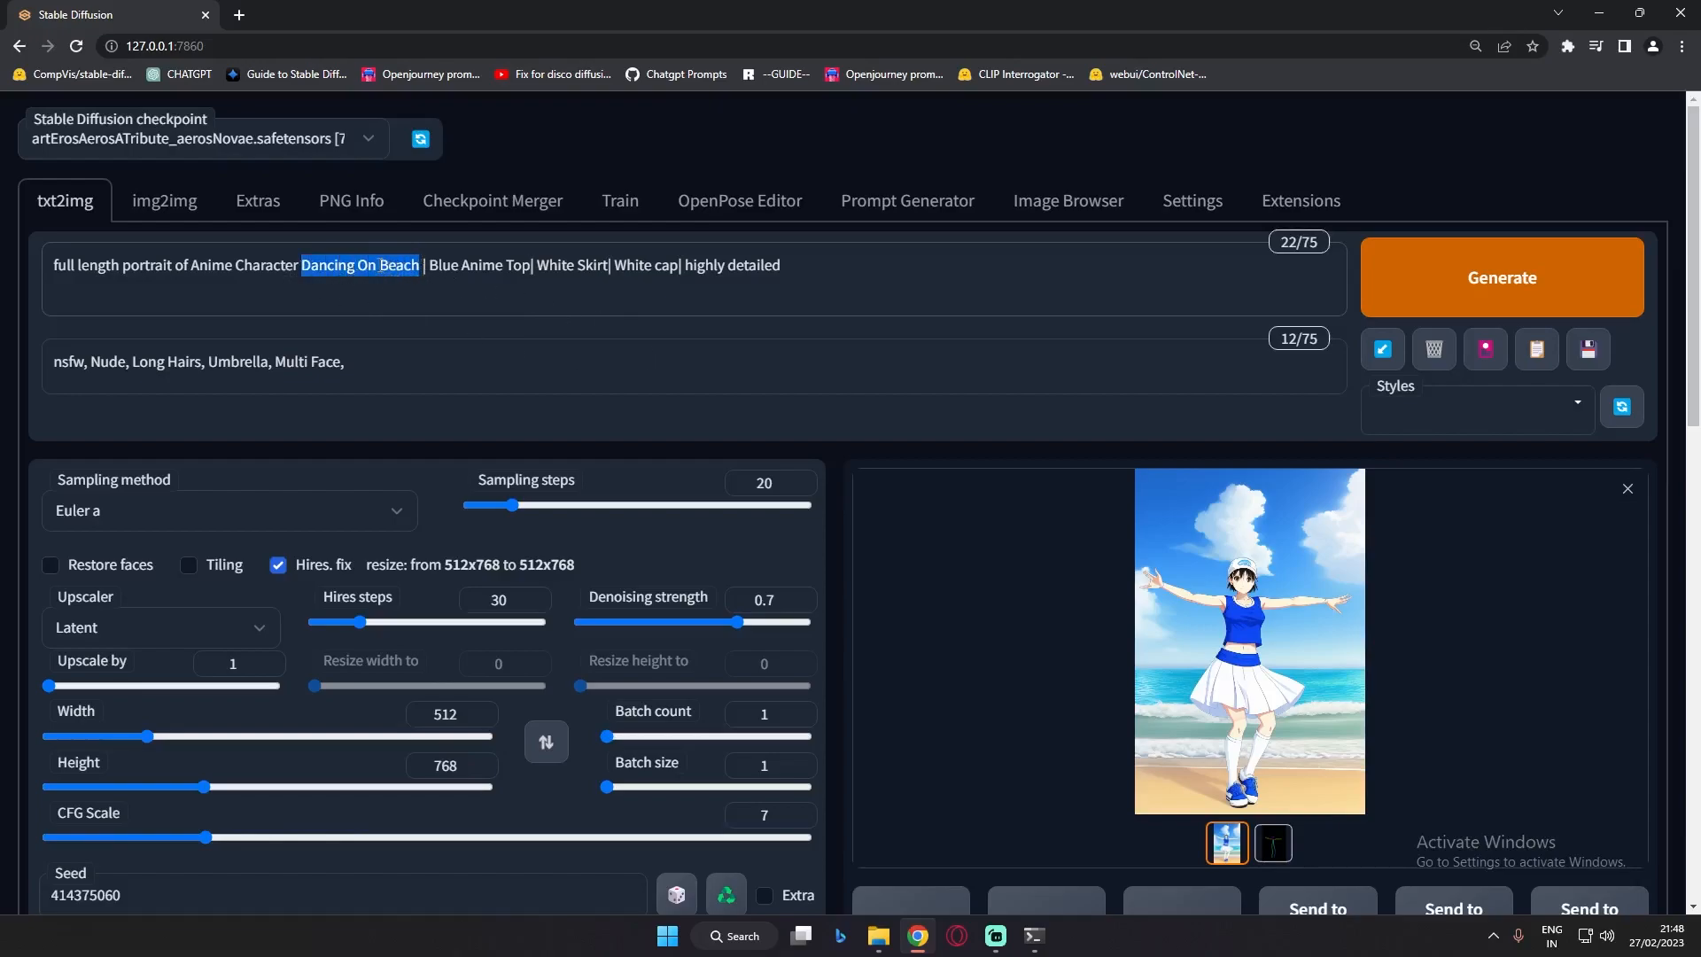
pyautogui.click(381, 266)
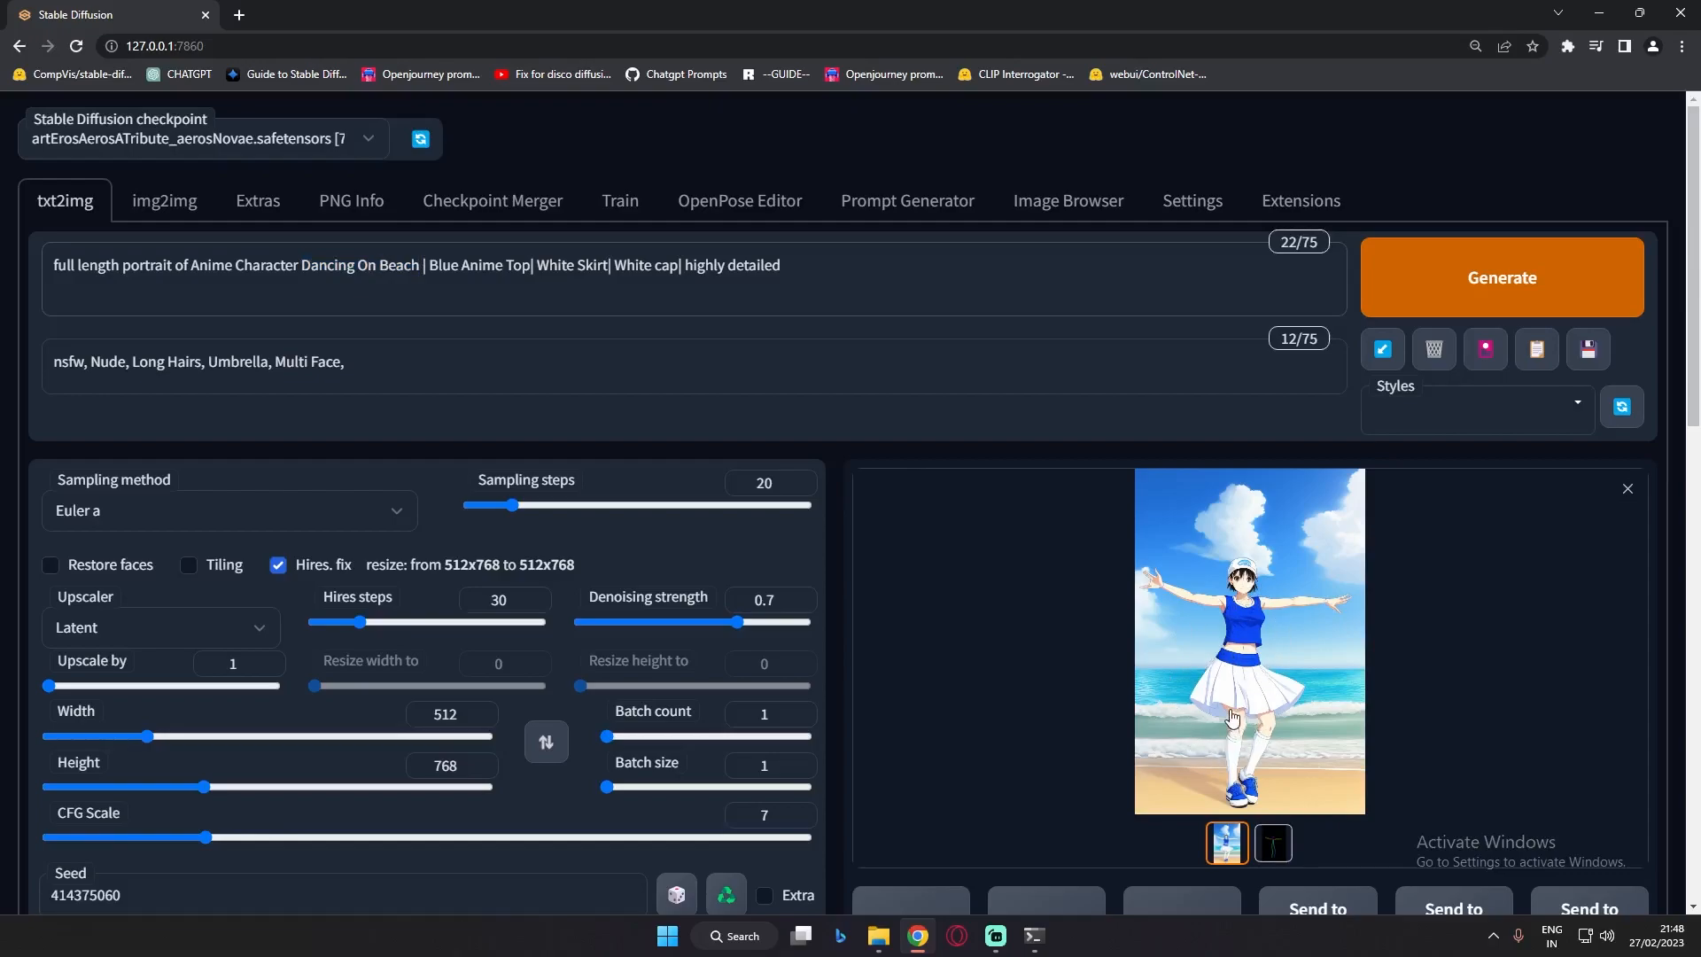
pyautogui.moveTo(382, 267); pyautogui.dragTo(301, 266)
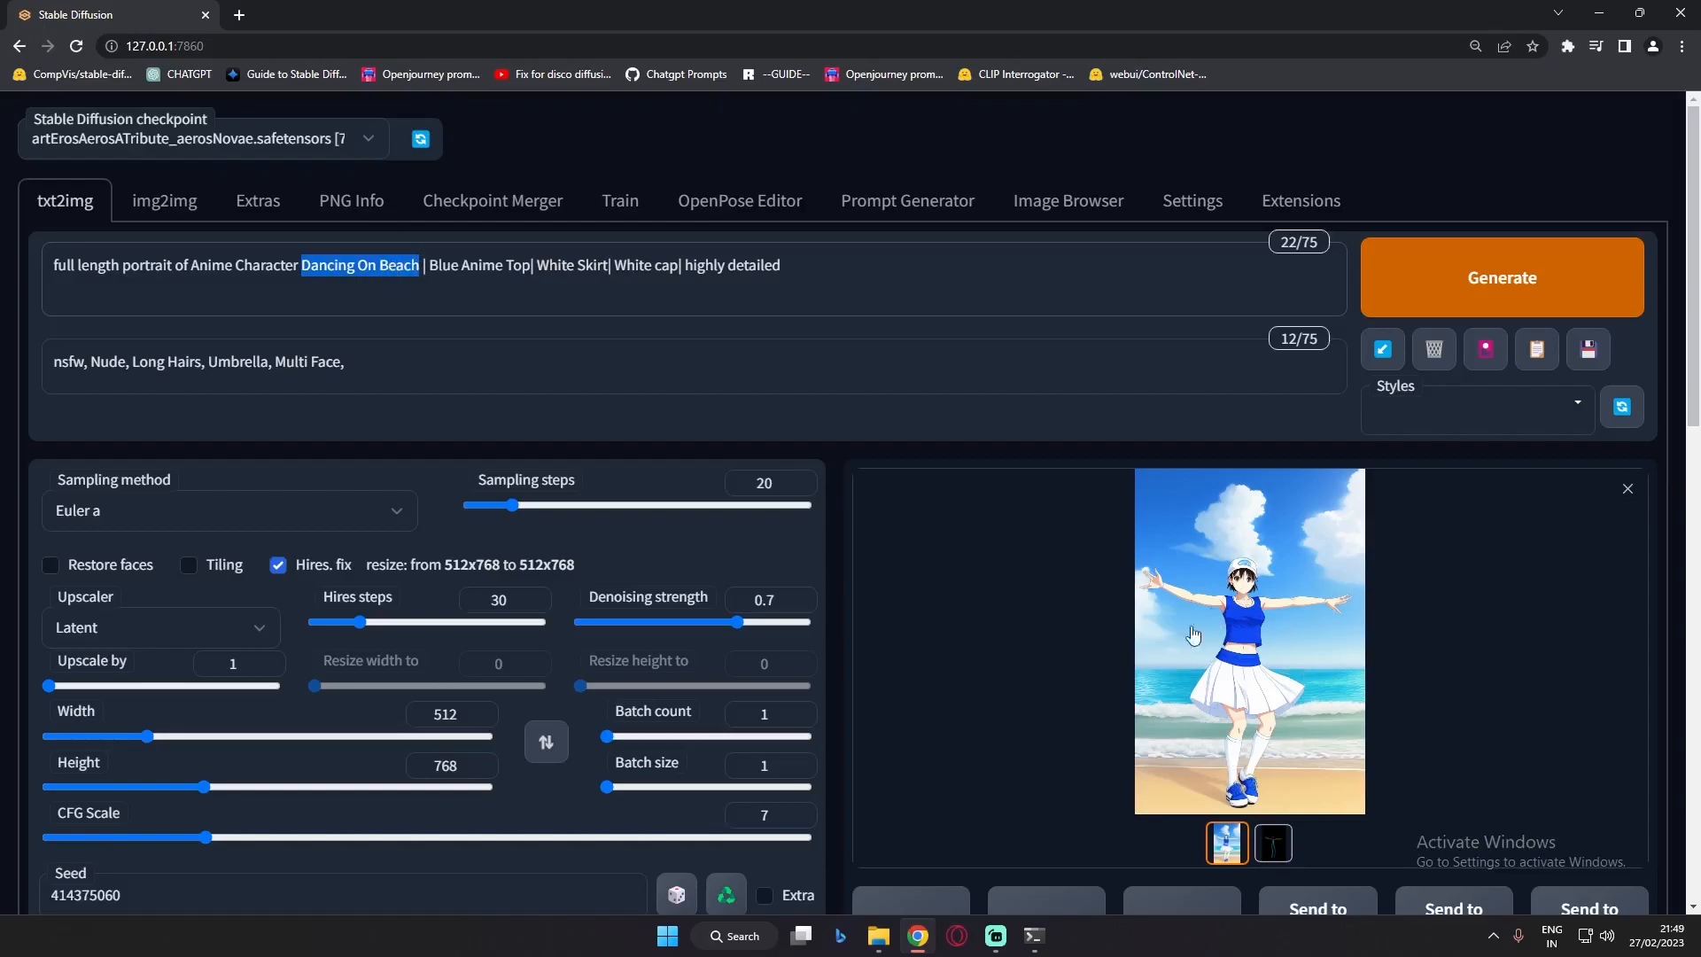
pyautogui.moveTo(429, 266); pyautogui.dragTo(680, 268)
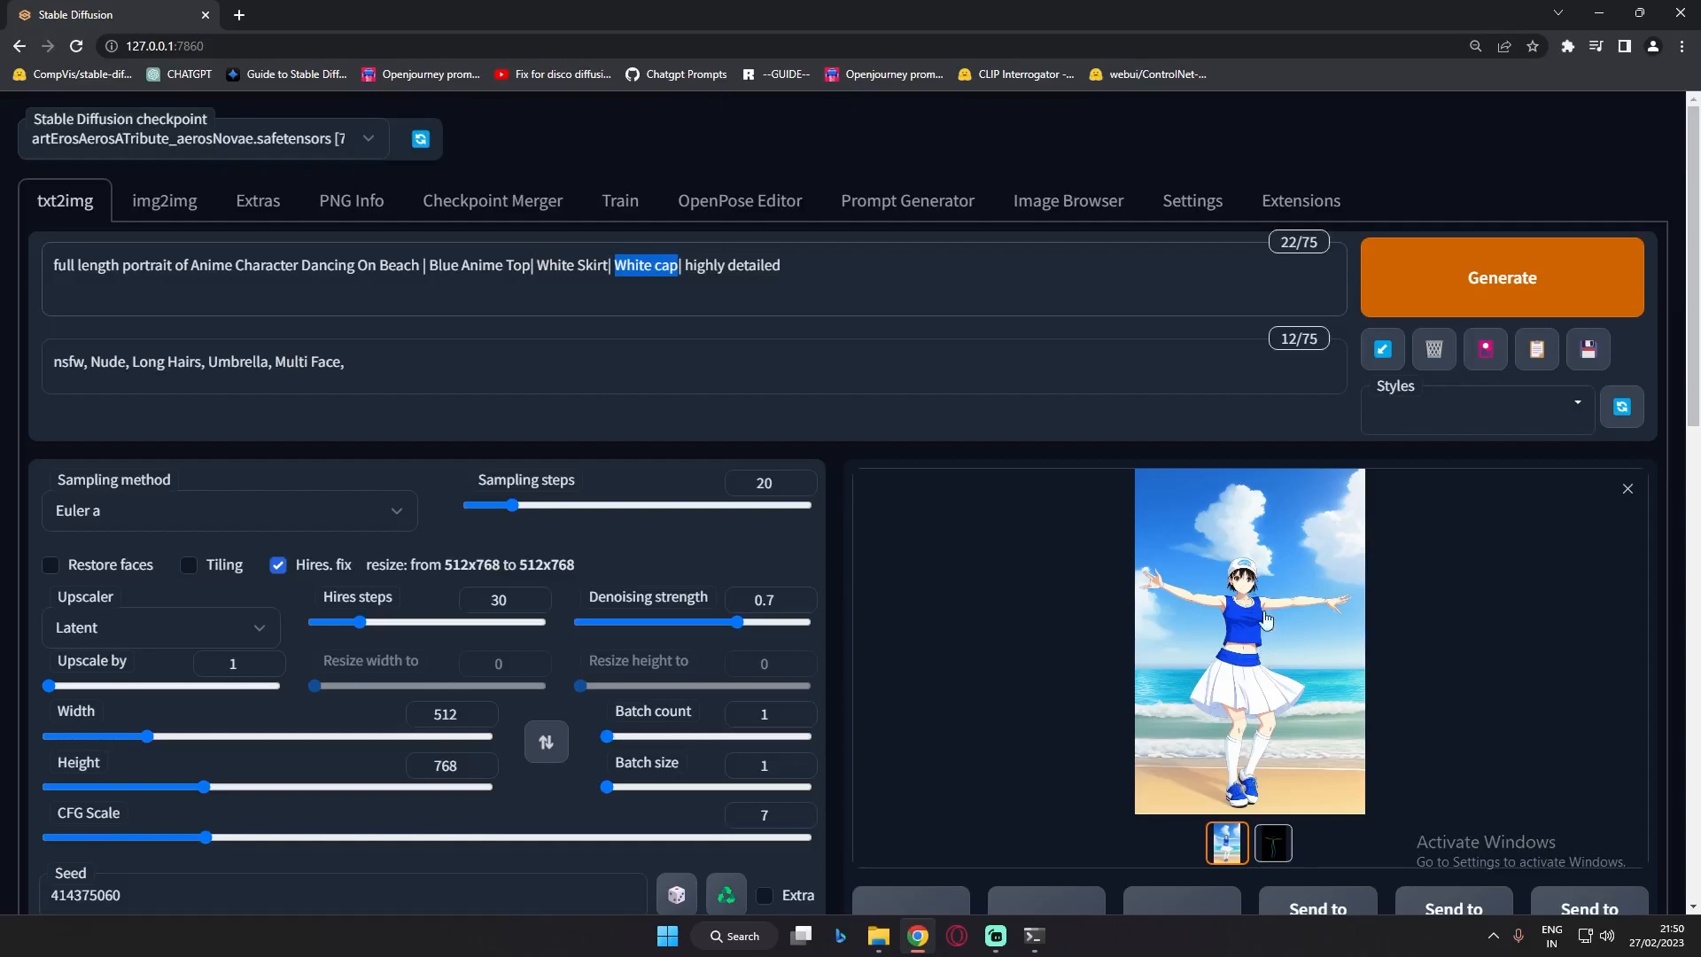
pyautogui.click(669, 290)
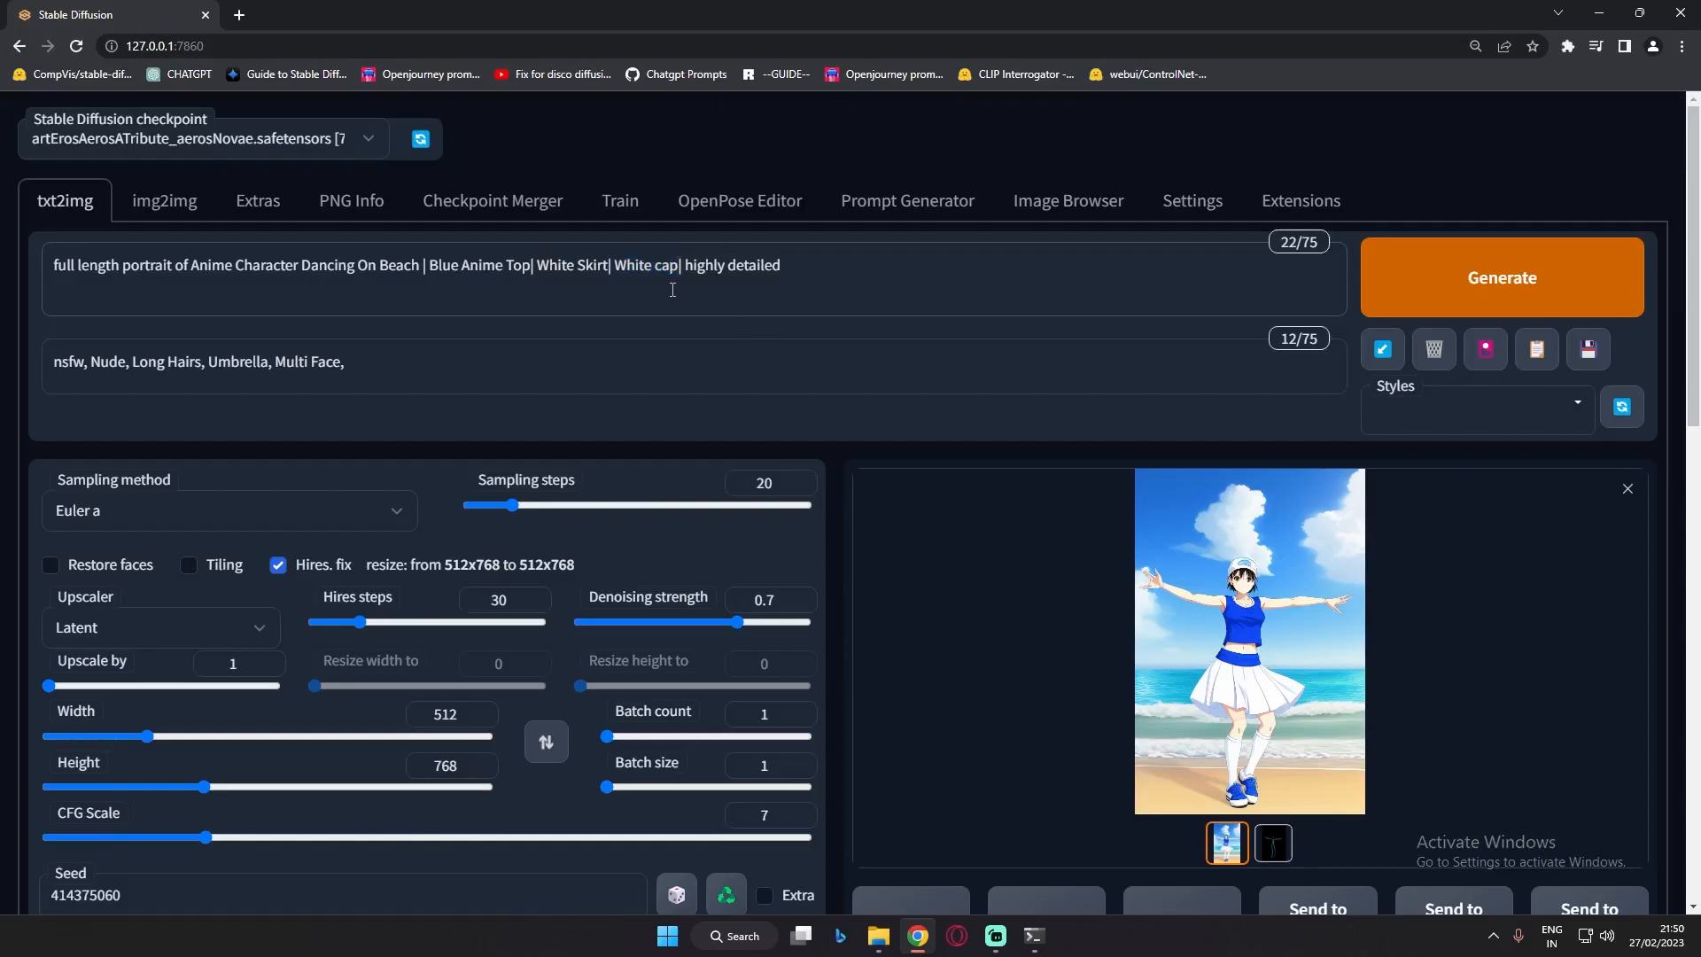
# Highlight the entire positive prompt to review its wording
pyautogui.moveTo(791, 263); pyautogui.dragTo(65, 269)
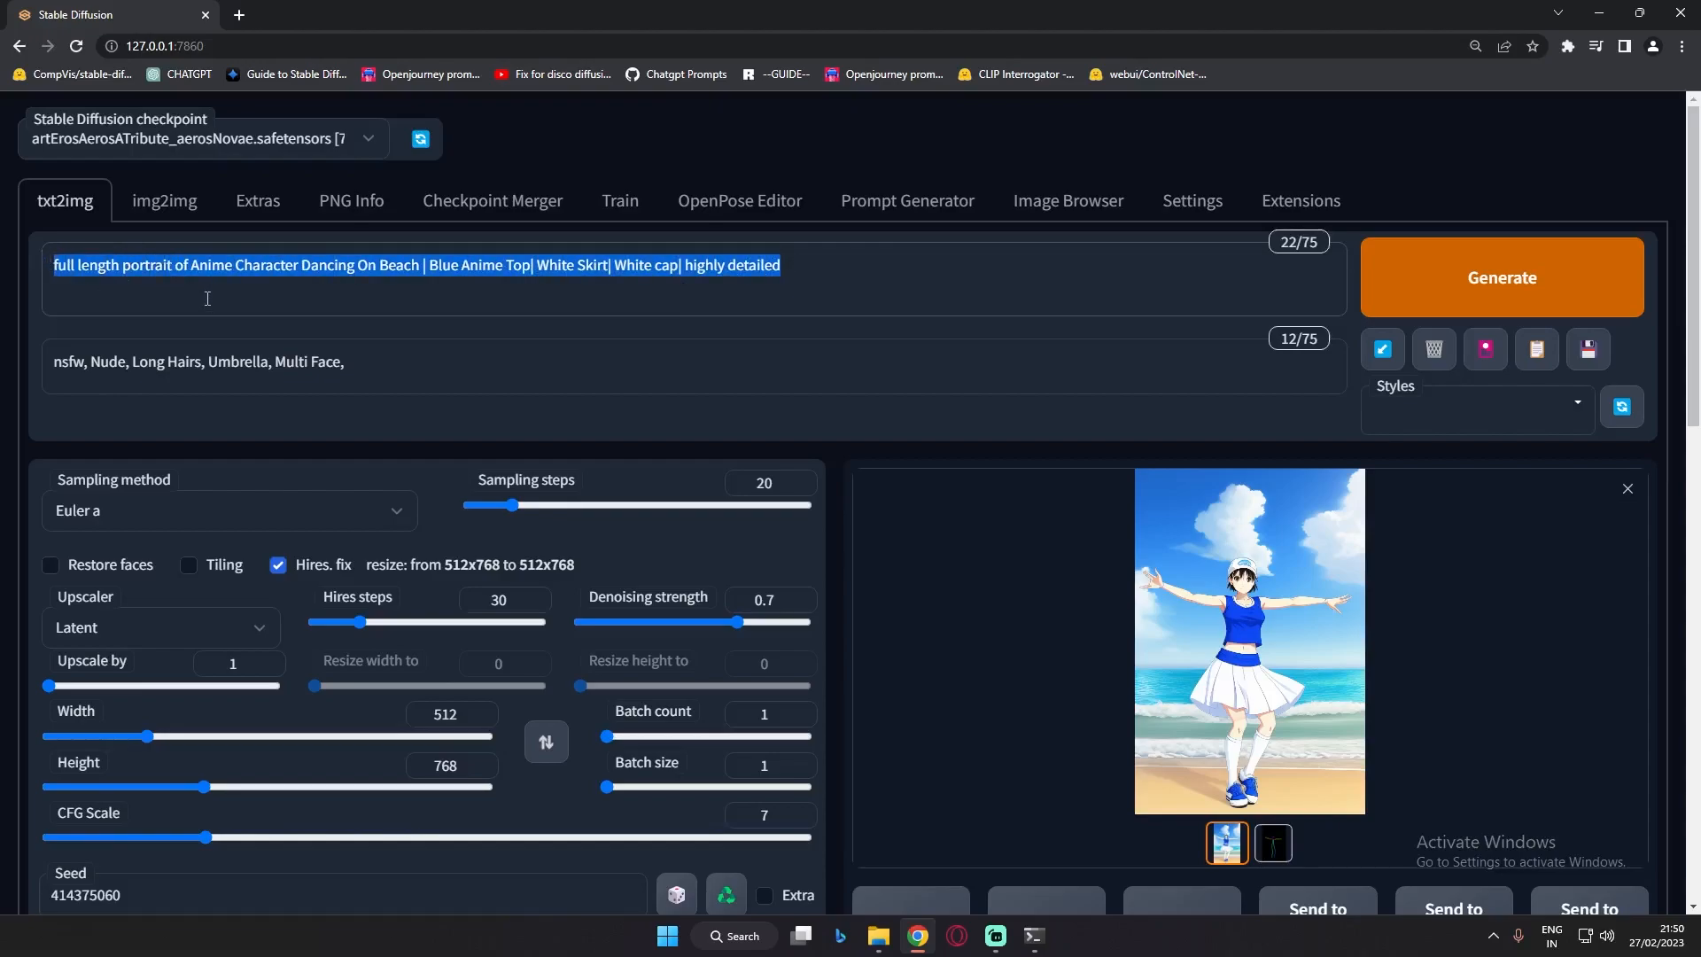
pyautogui.click(830, 269)
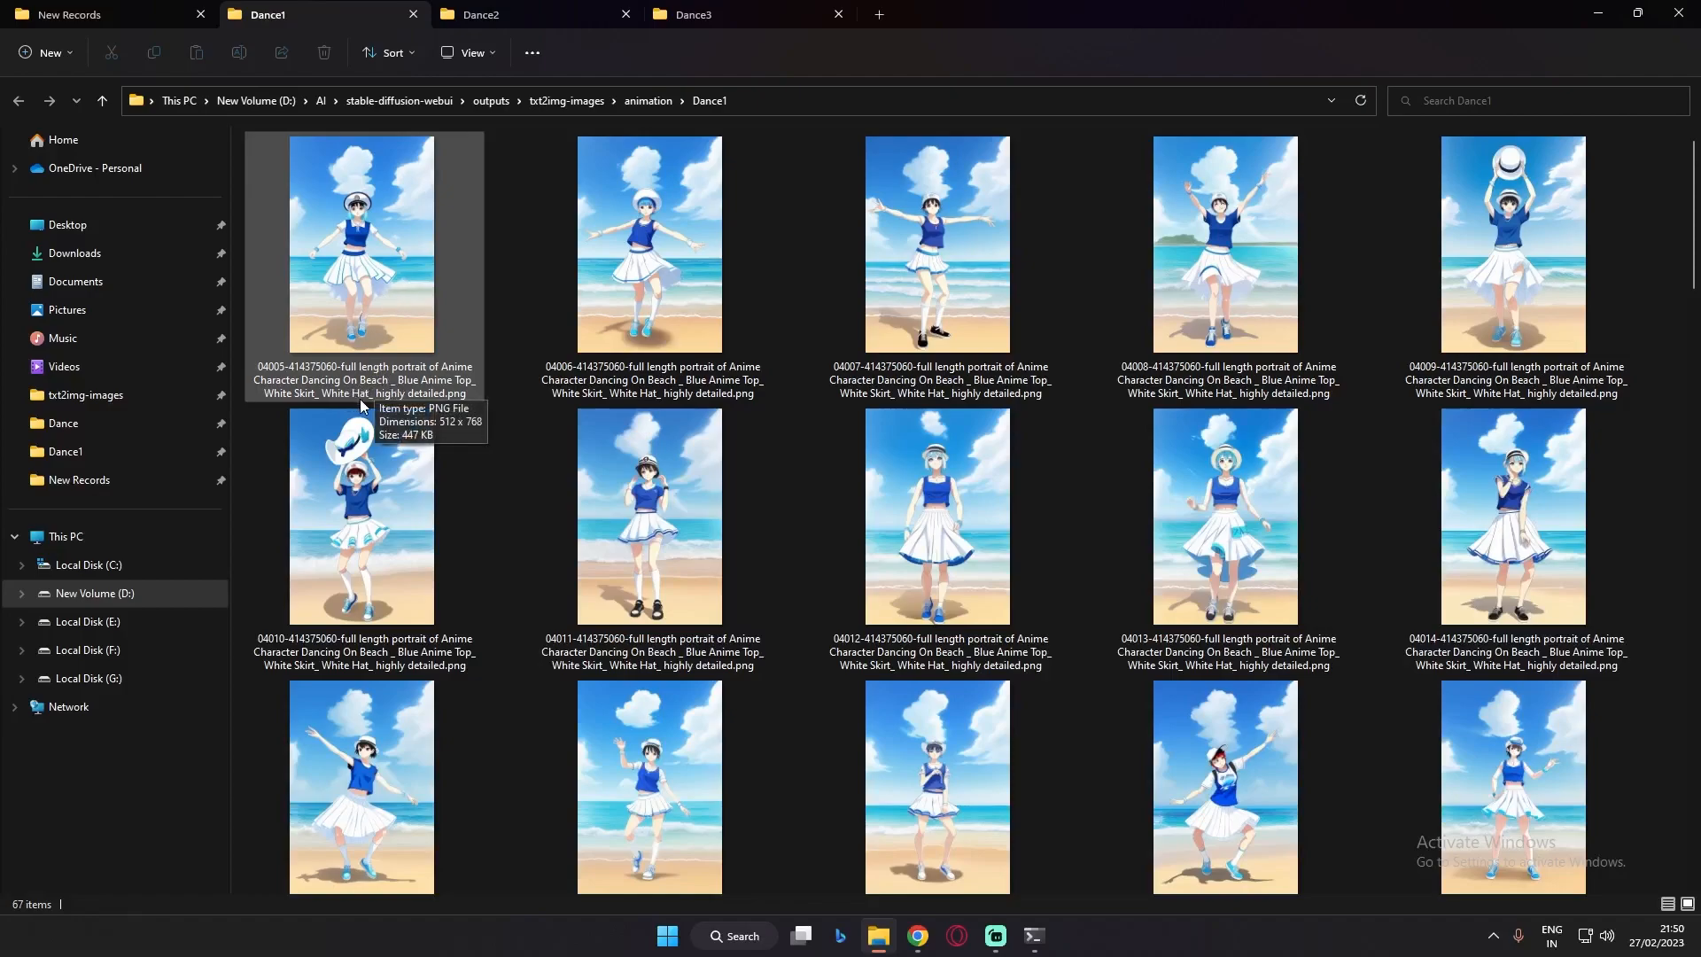
# Examine the character's hat in the "White Hat" frames 04009, 04030 and 04032 of the Dance1 folder
pyautogui.doubleClick(1487, 246)
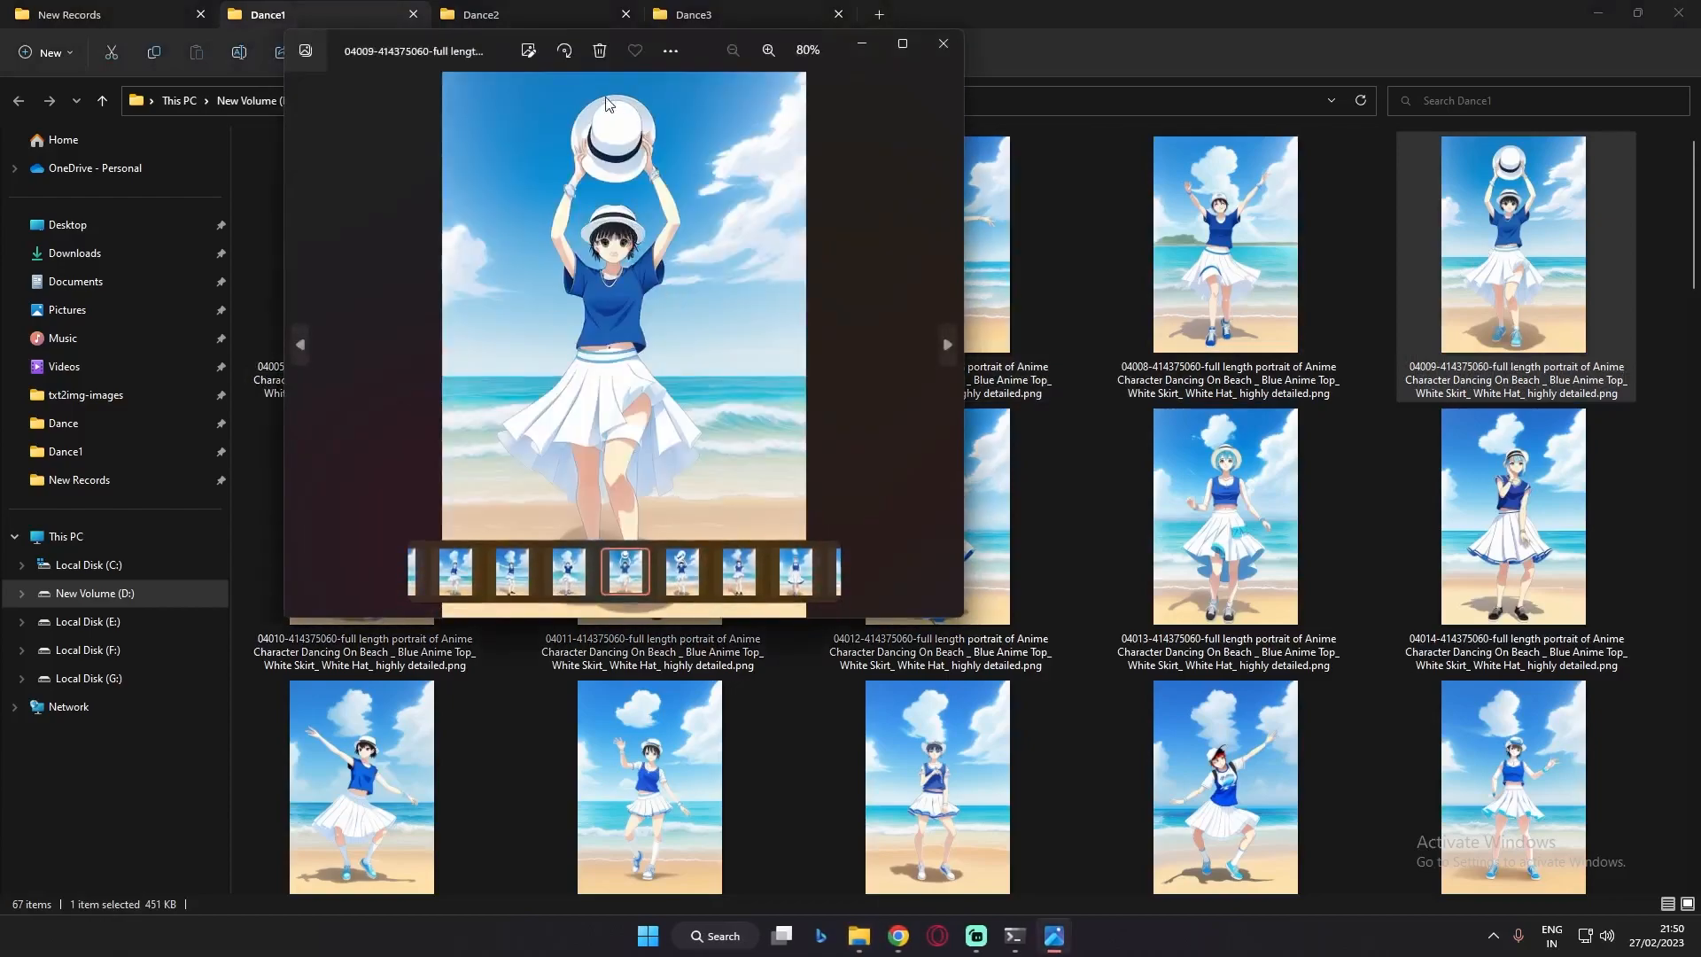
pyautogui.click(946, 47)
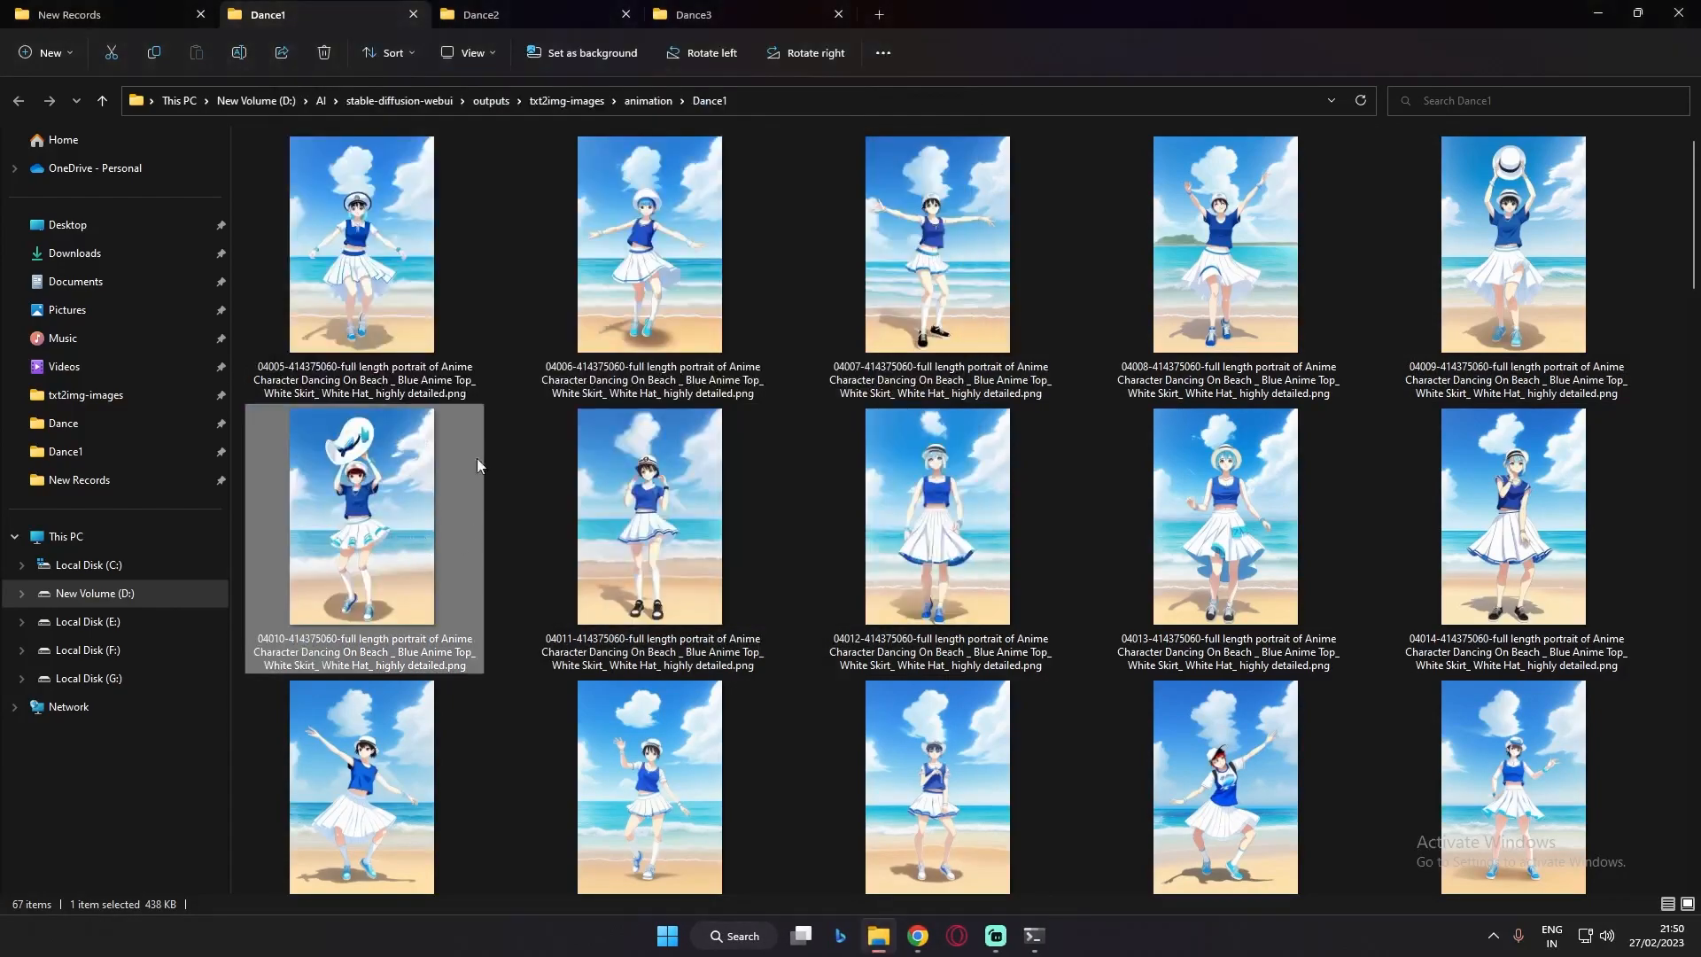
pyautogui.scroll(-3, 1241, 706)
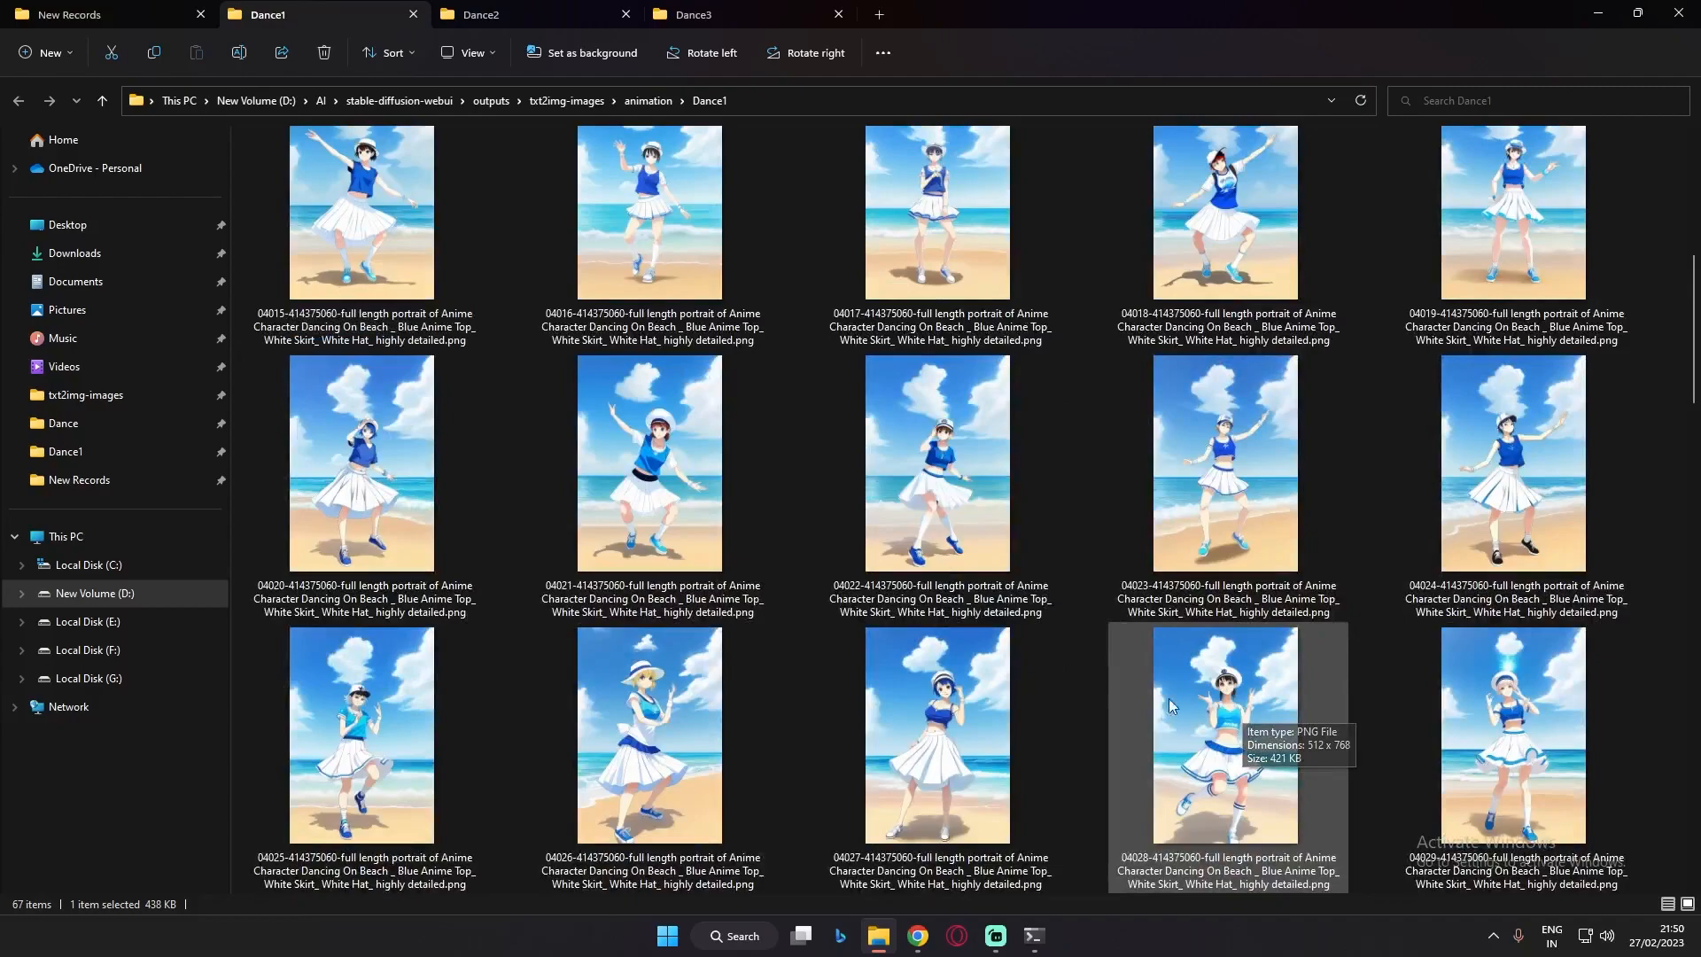
pyautogui.scroll(-2, 980, 679)
pyautogui.doubleClick(368, 720)
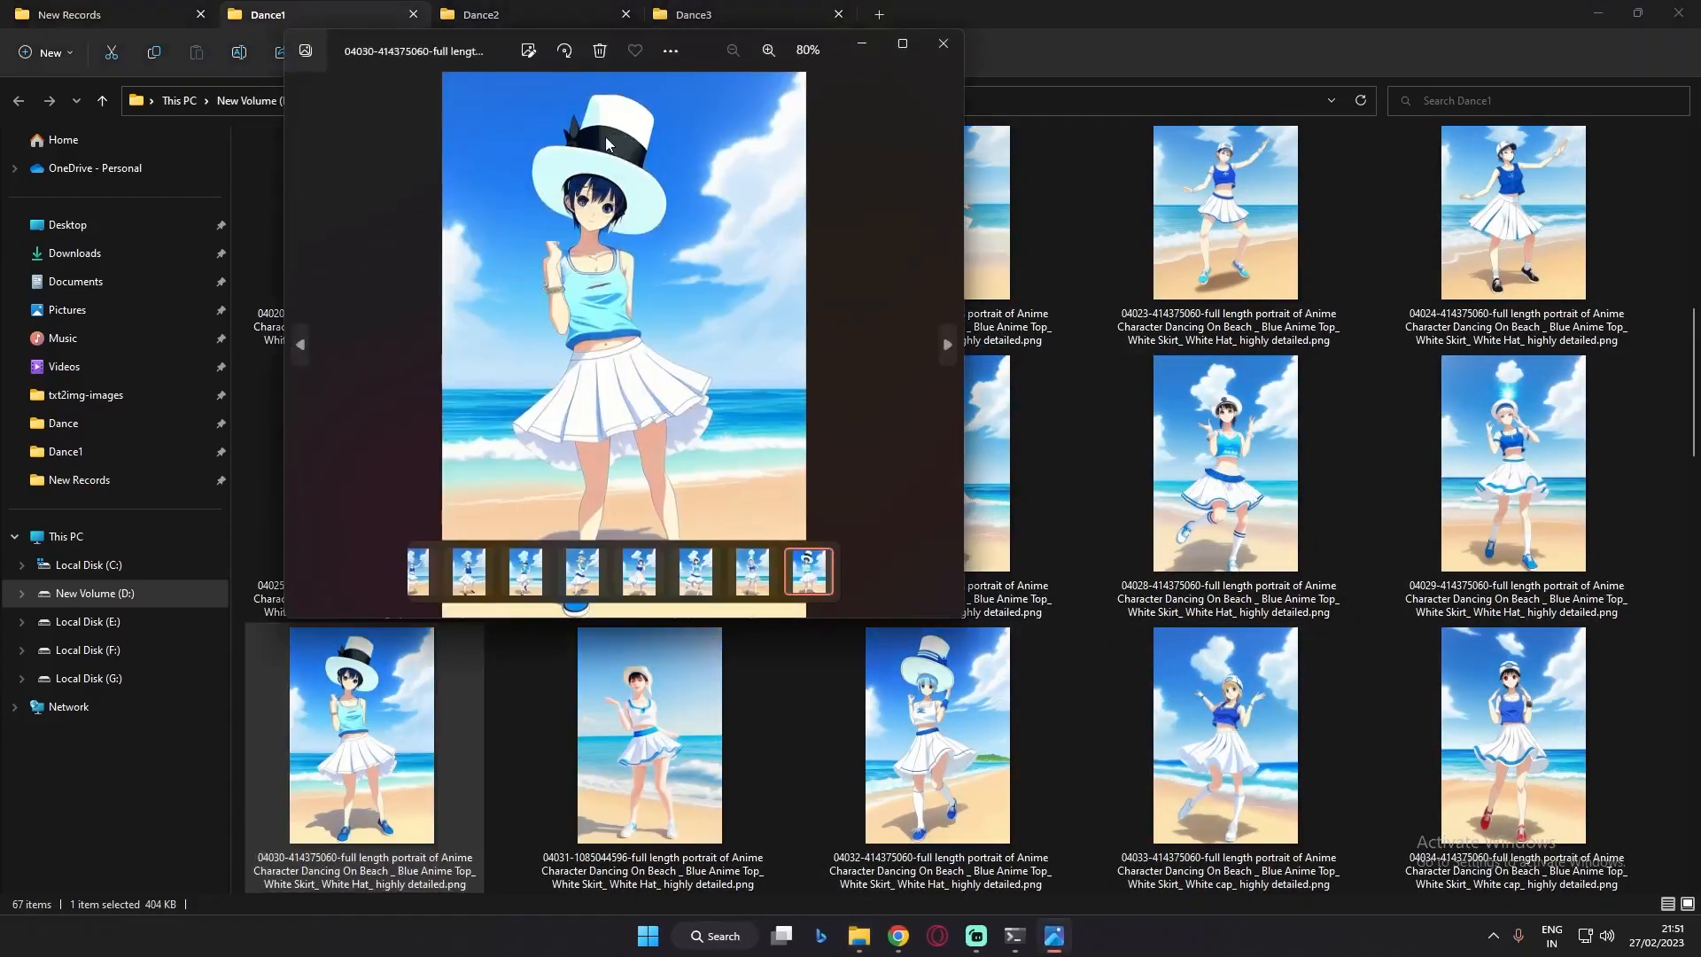
pyautogui.click(862, 45)
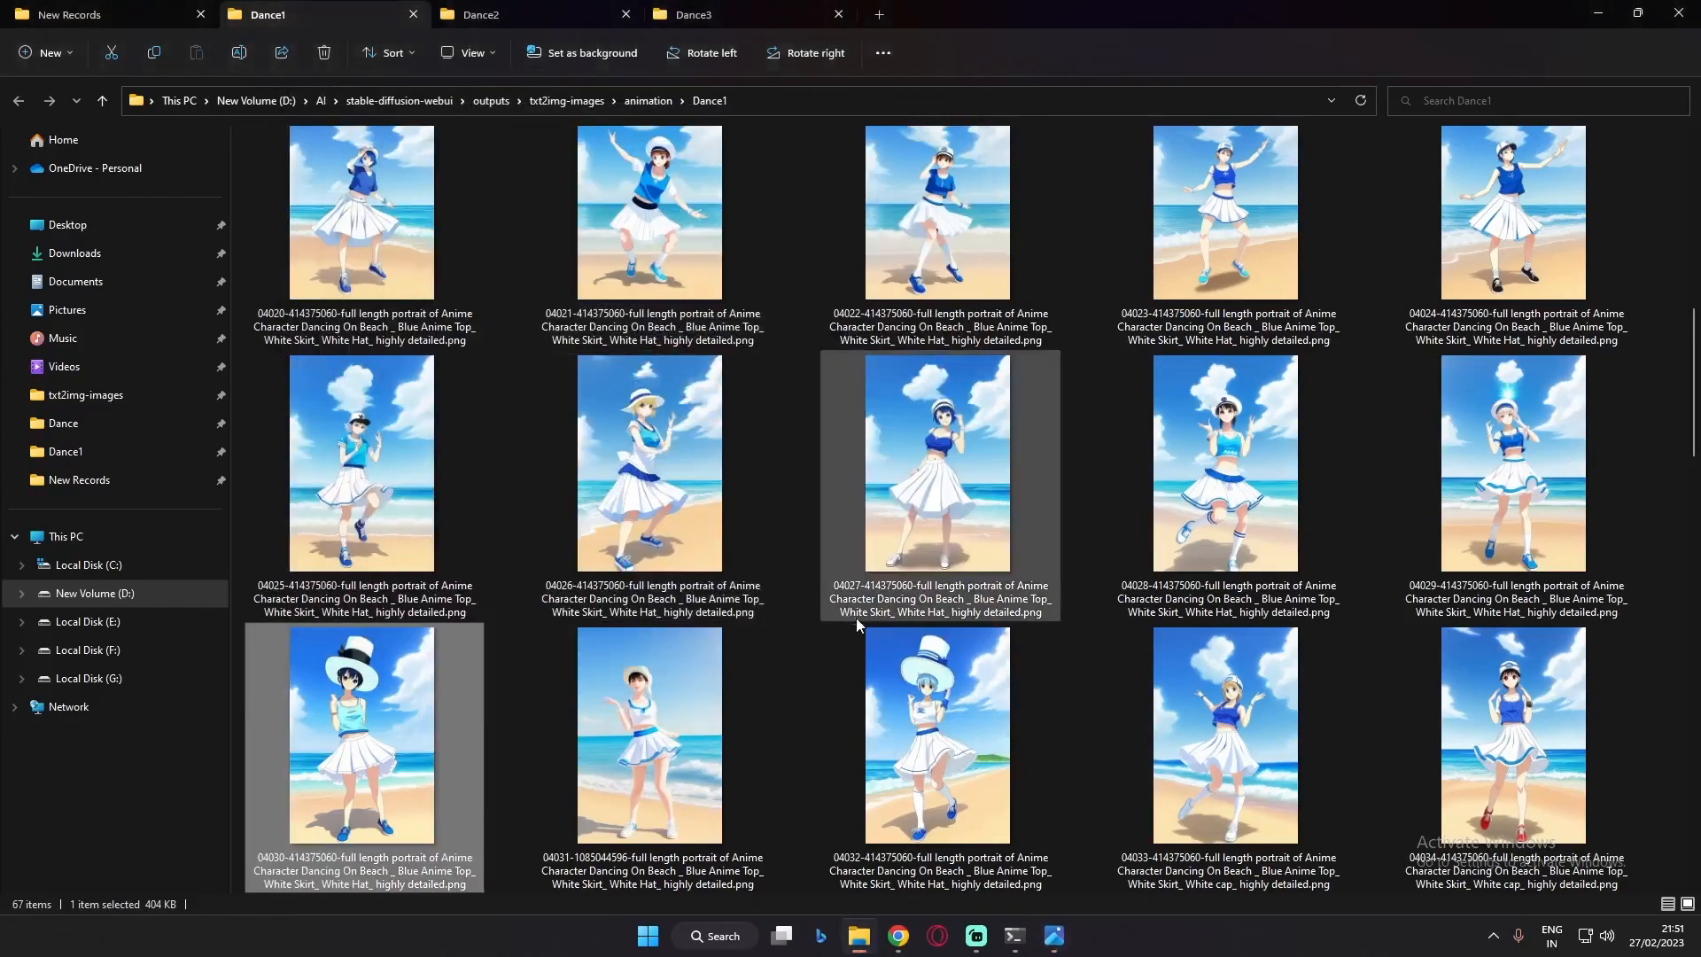
pyautogui.doubleClick(924, 719)
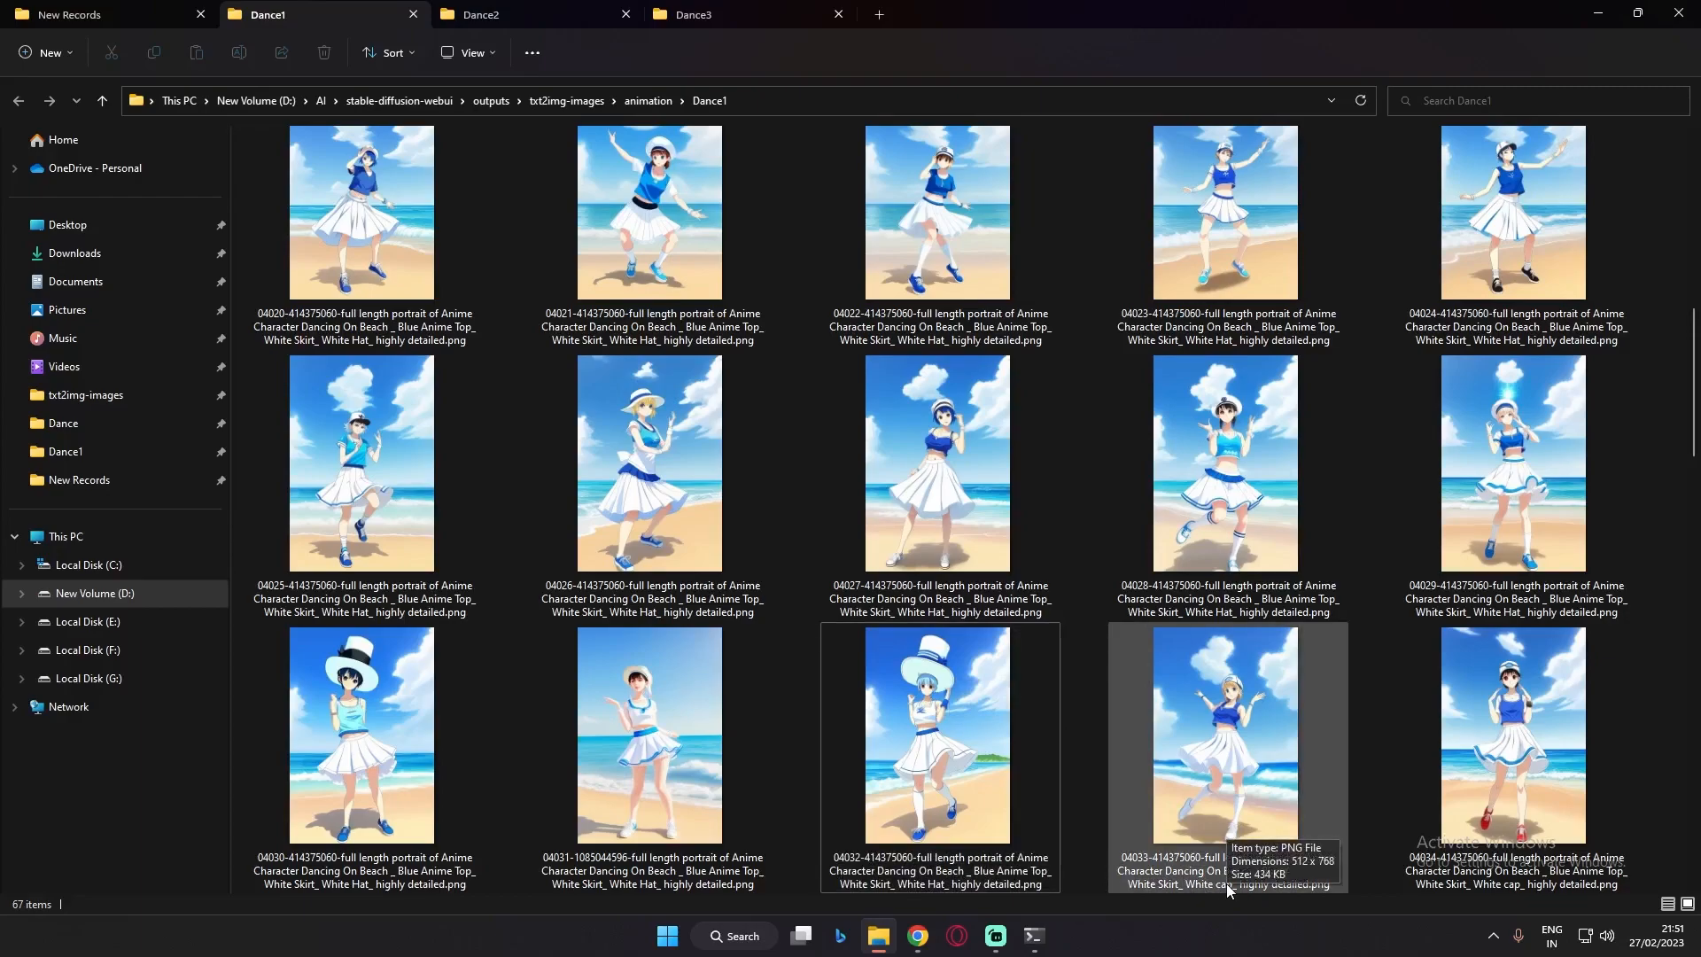
# View the "White cap" frames in the Dance1 folder one by one, starting from frame 04033, and close the viewer
pyautogui.doubleClick(1224, 736)
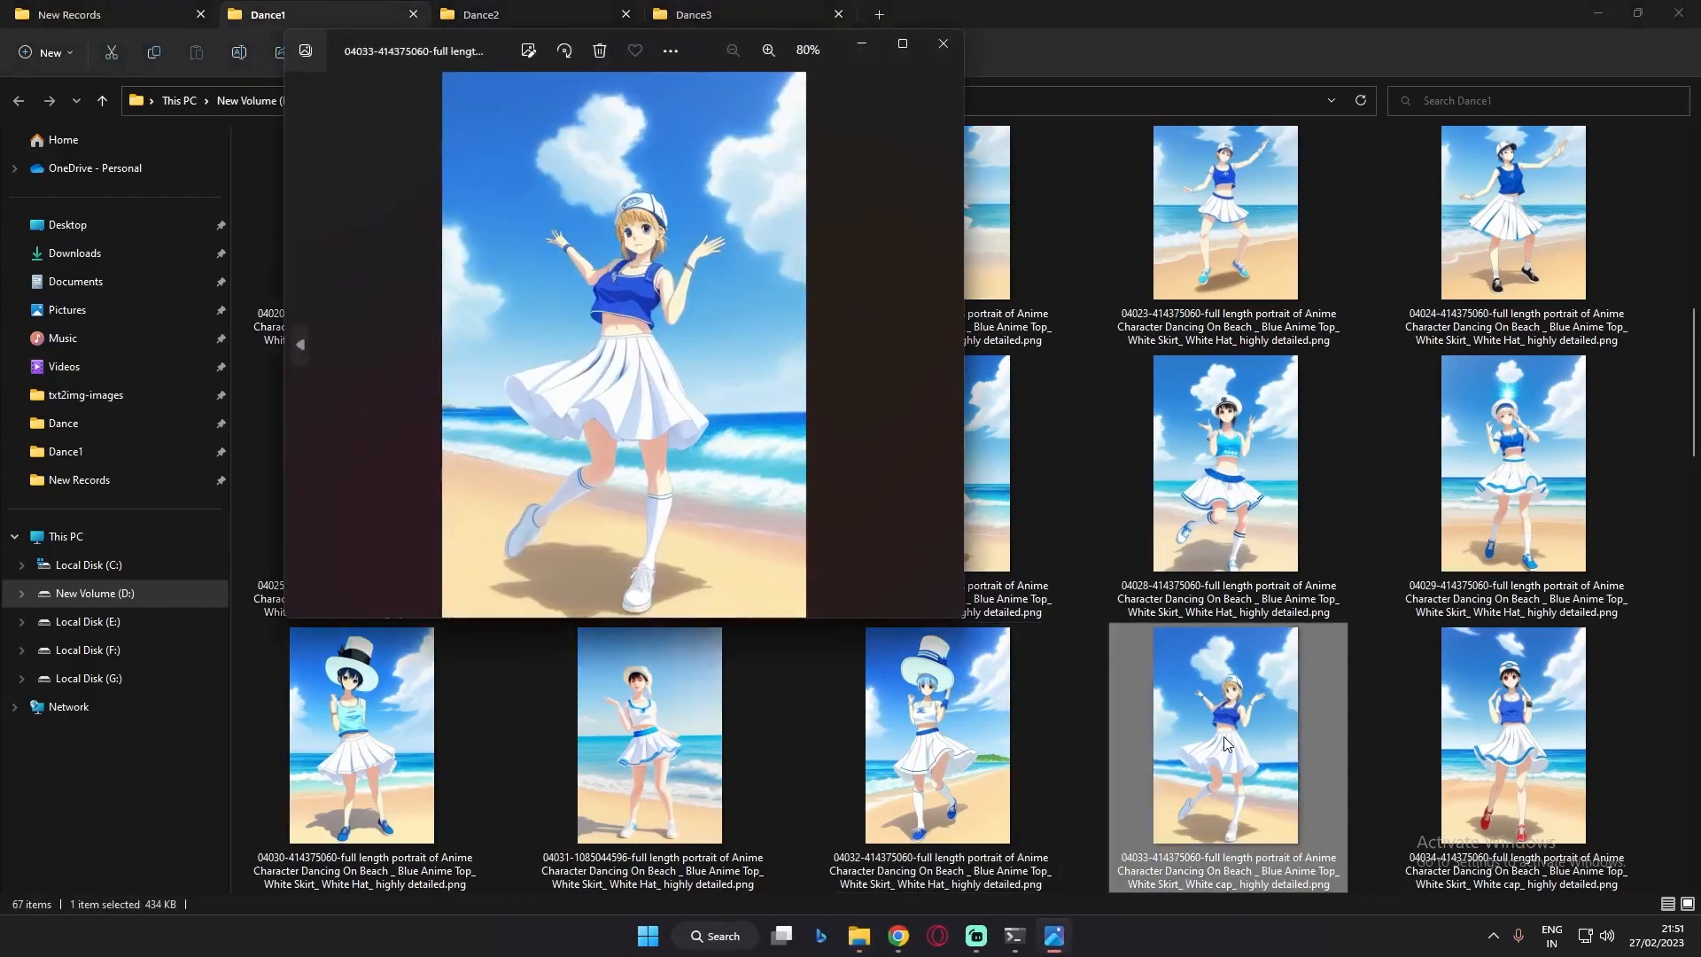
pyautogui.press('Right')
pyautogui.press('Right')
pyautogui.press('Right')
pyautogui.press('Right')
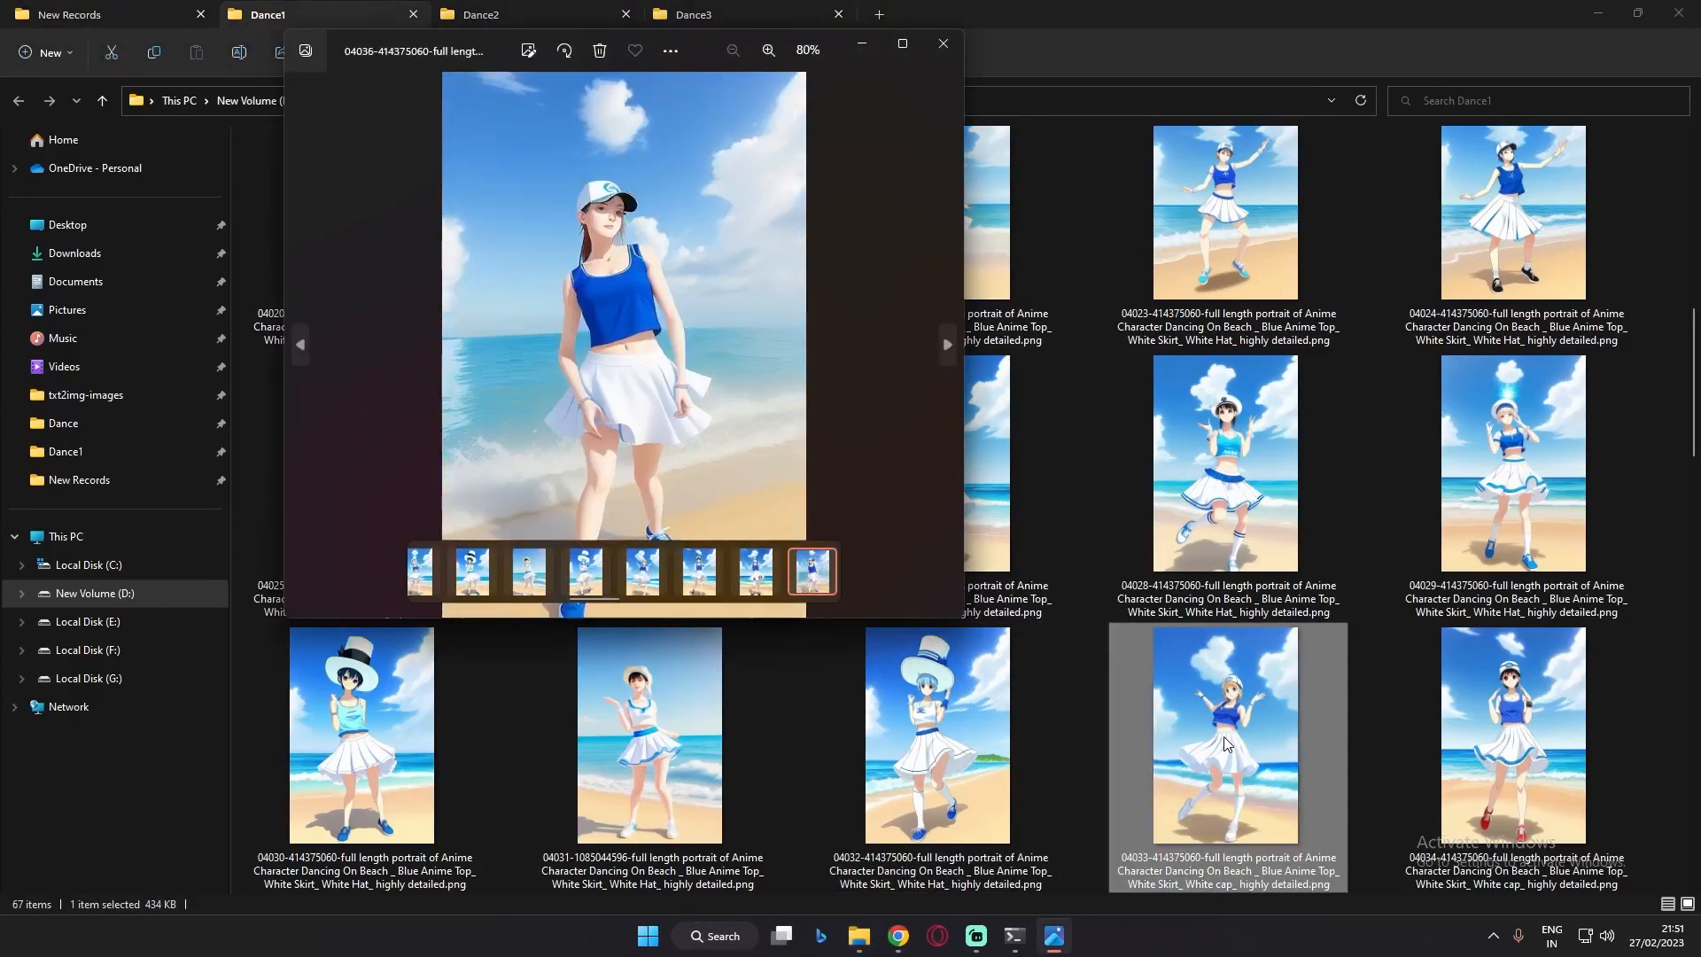
pyautogui.press('Right')
pyautogui.press('Right')
pyautogui.press('Right')
pyautogui.press('Right')
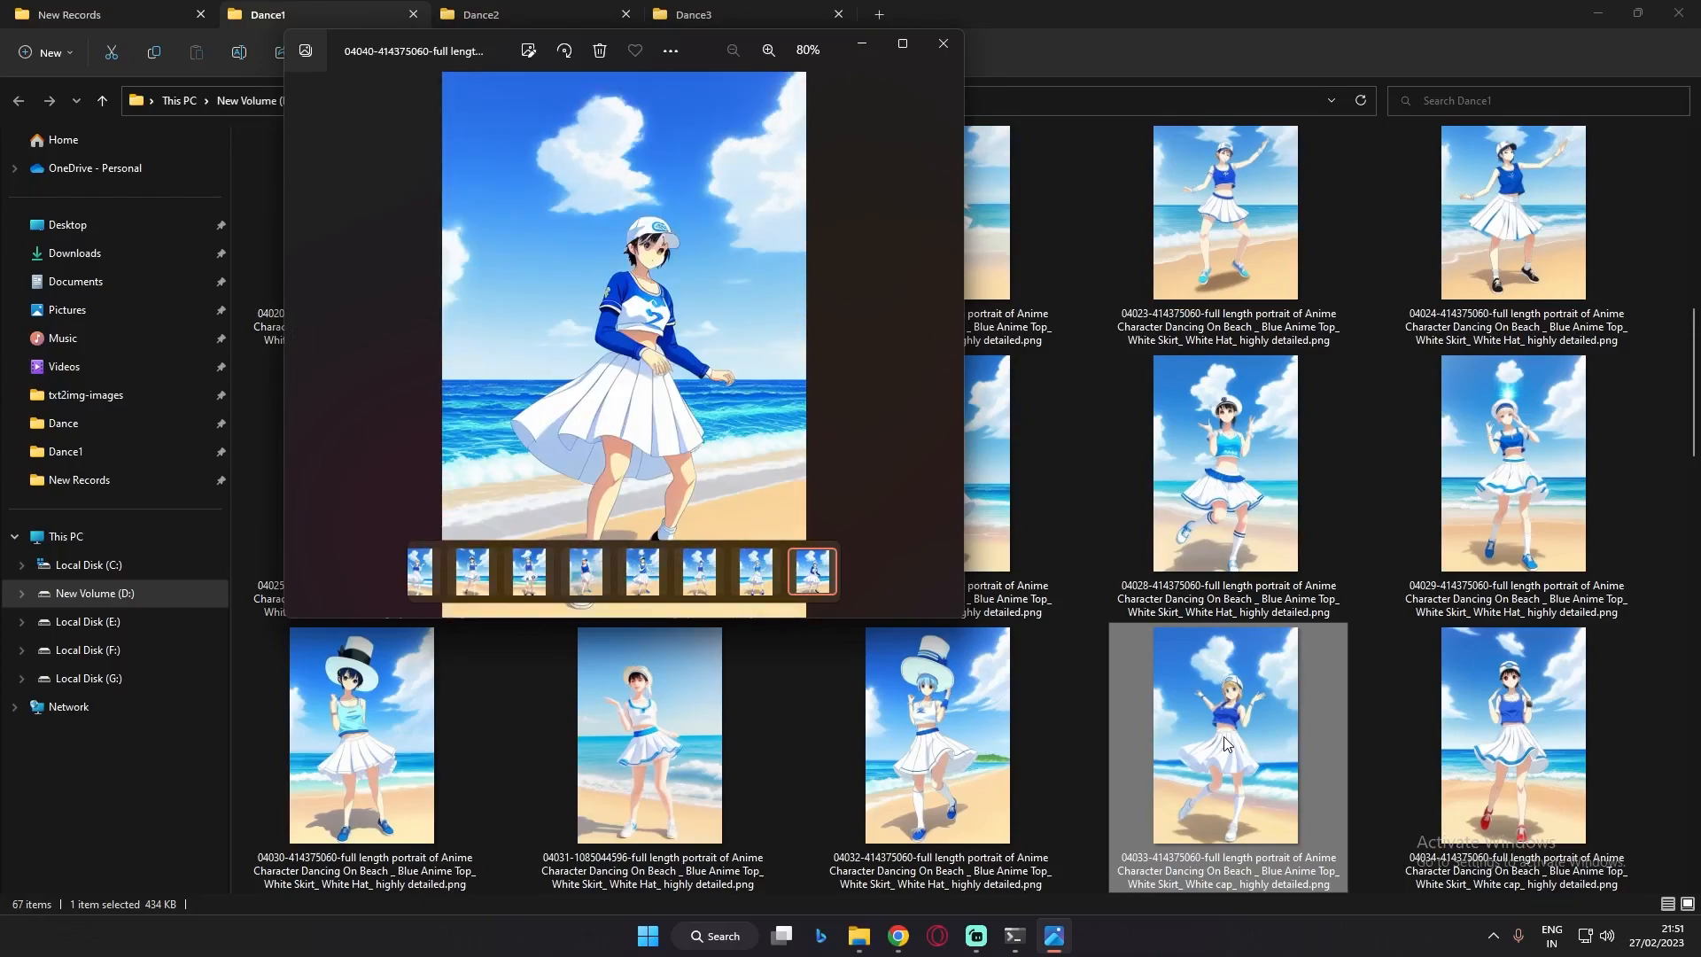
pyautogui.press('Right')
pyautogui.press('Right')
pyautogui.press('Right')
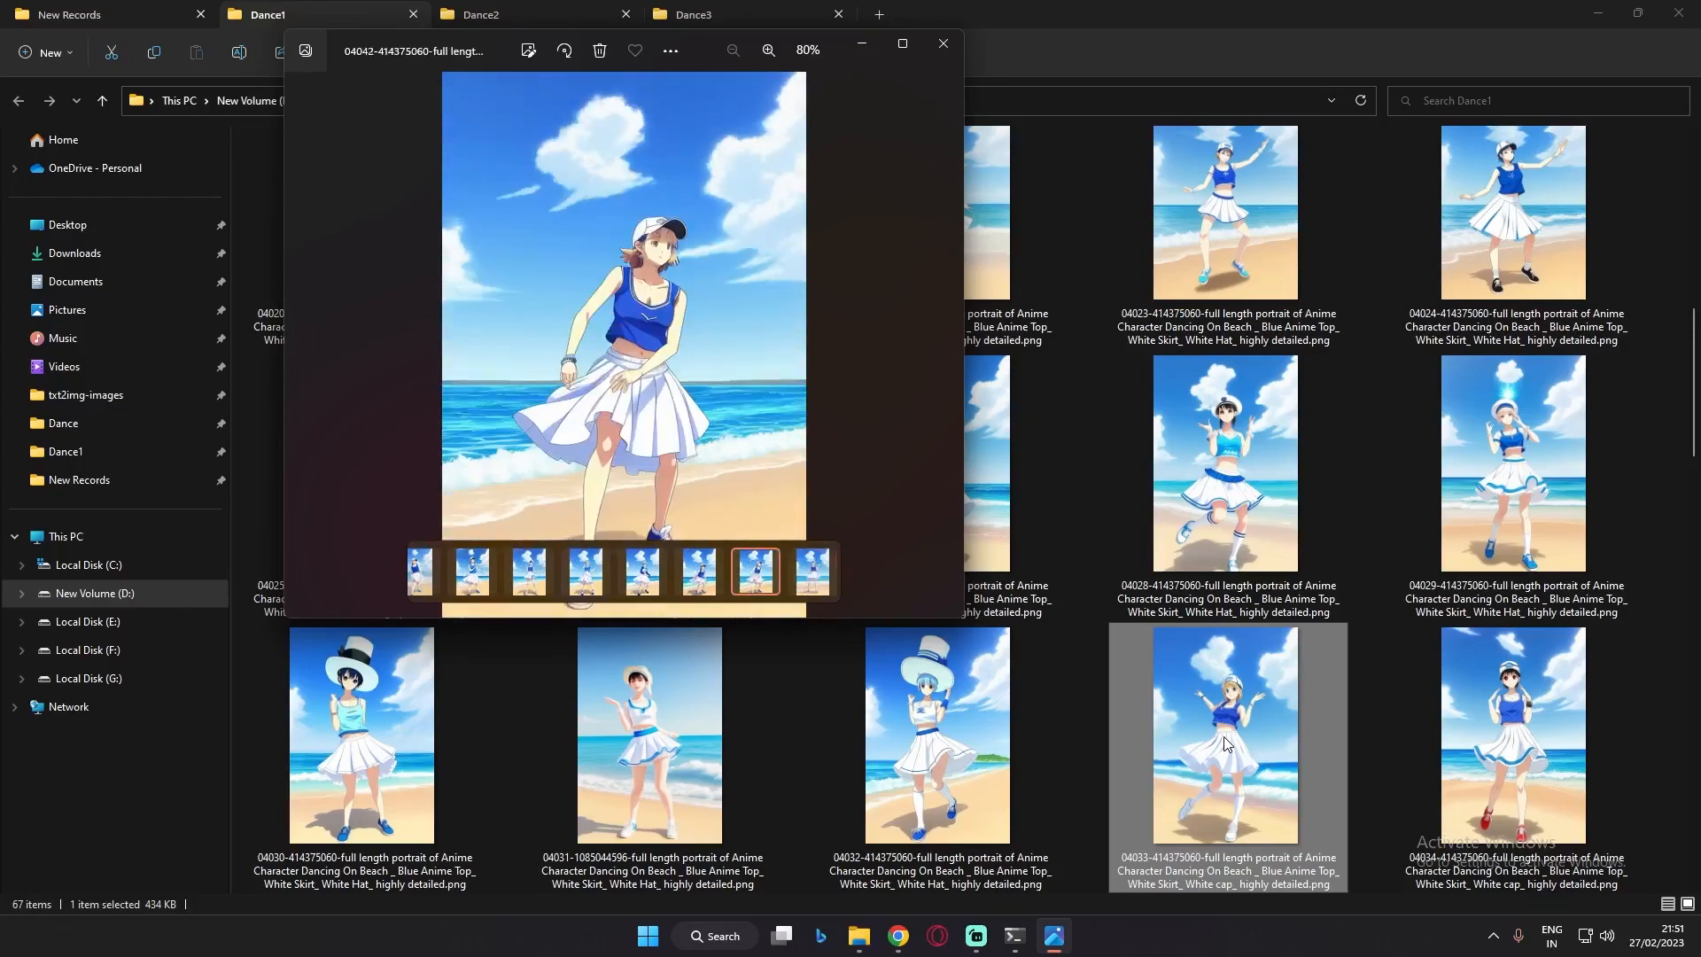
pyautogui.click(943, 44)
pyautogui.hotkey('alt', 'Tab')
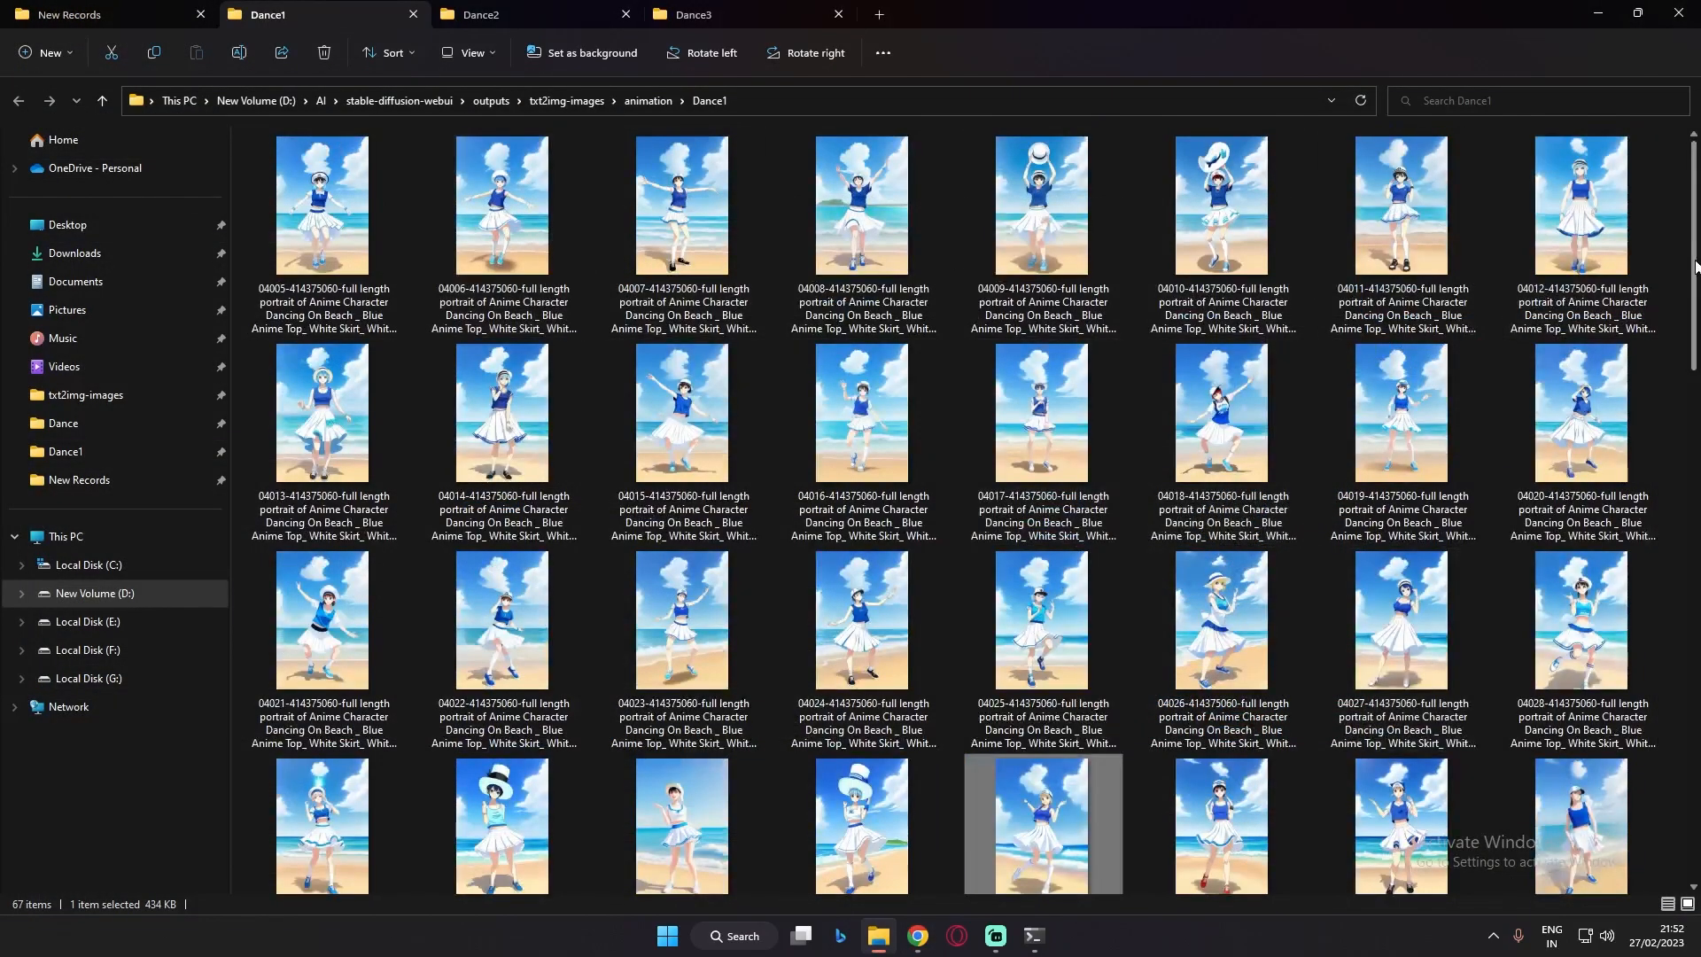
# Open the rendered video Dance1Op.mp4 at the end of the Dance1 folder for playback
pyautogui.scroll(-2, 1686, 387)
pyautogui.scroll(-5, 1686, 387)
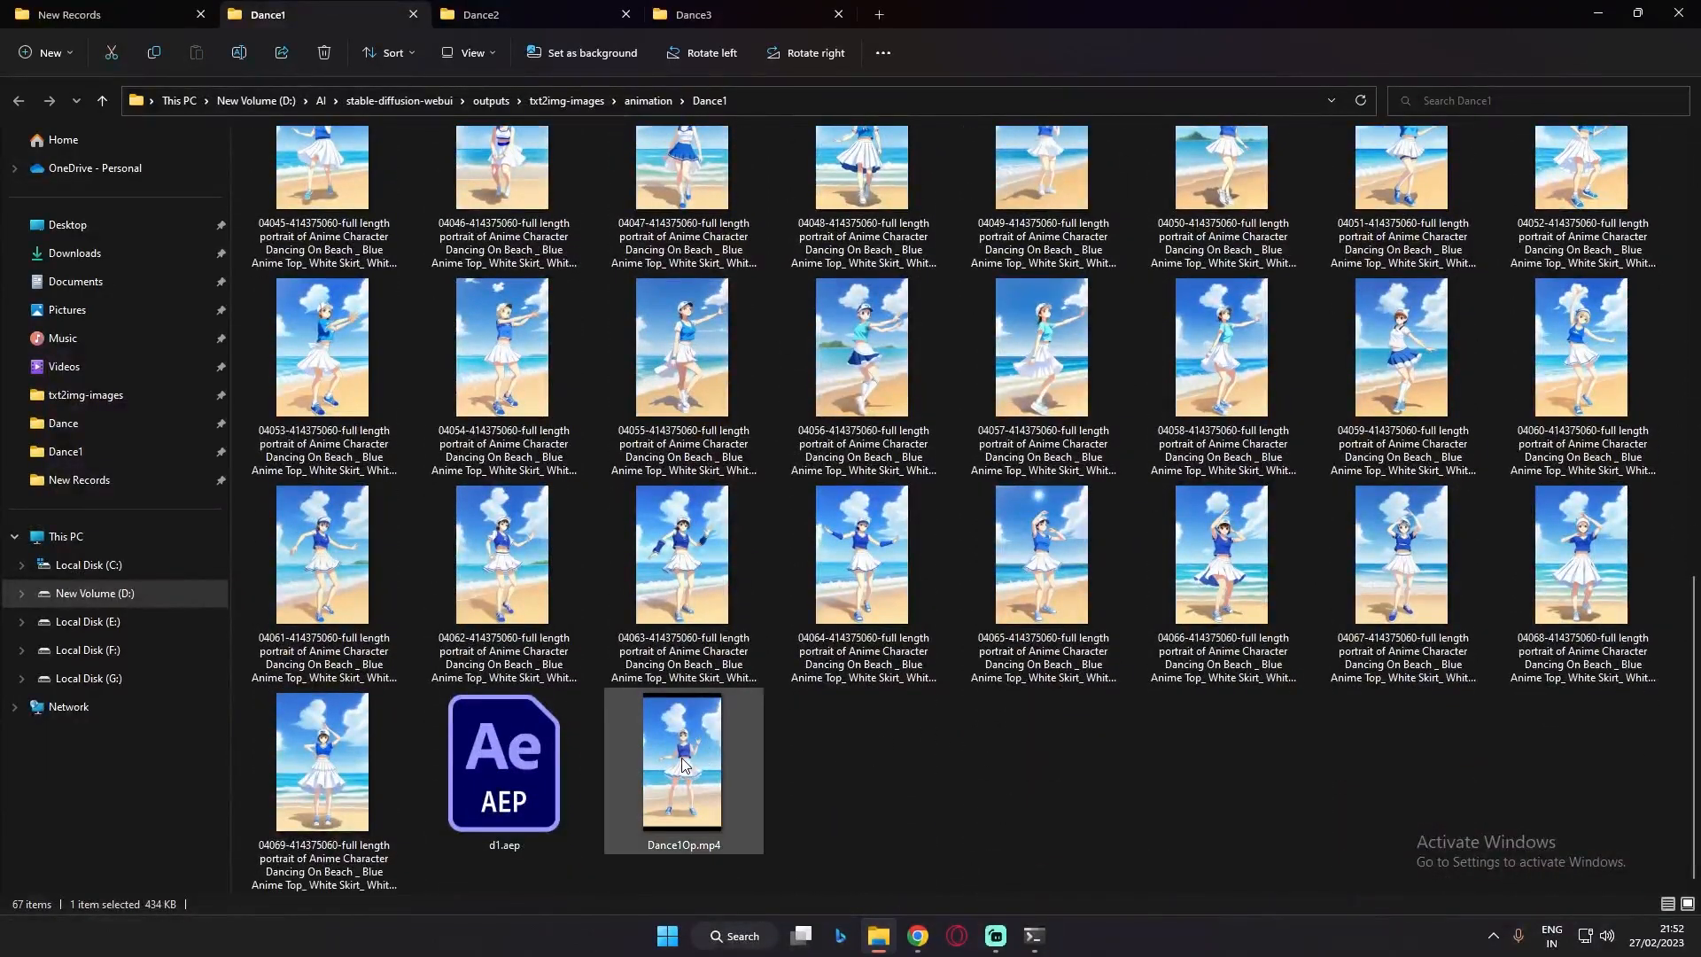
pyautogui.doubleClick(679, 749)
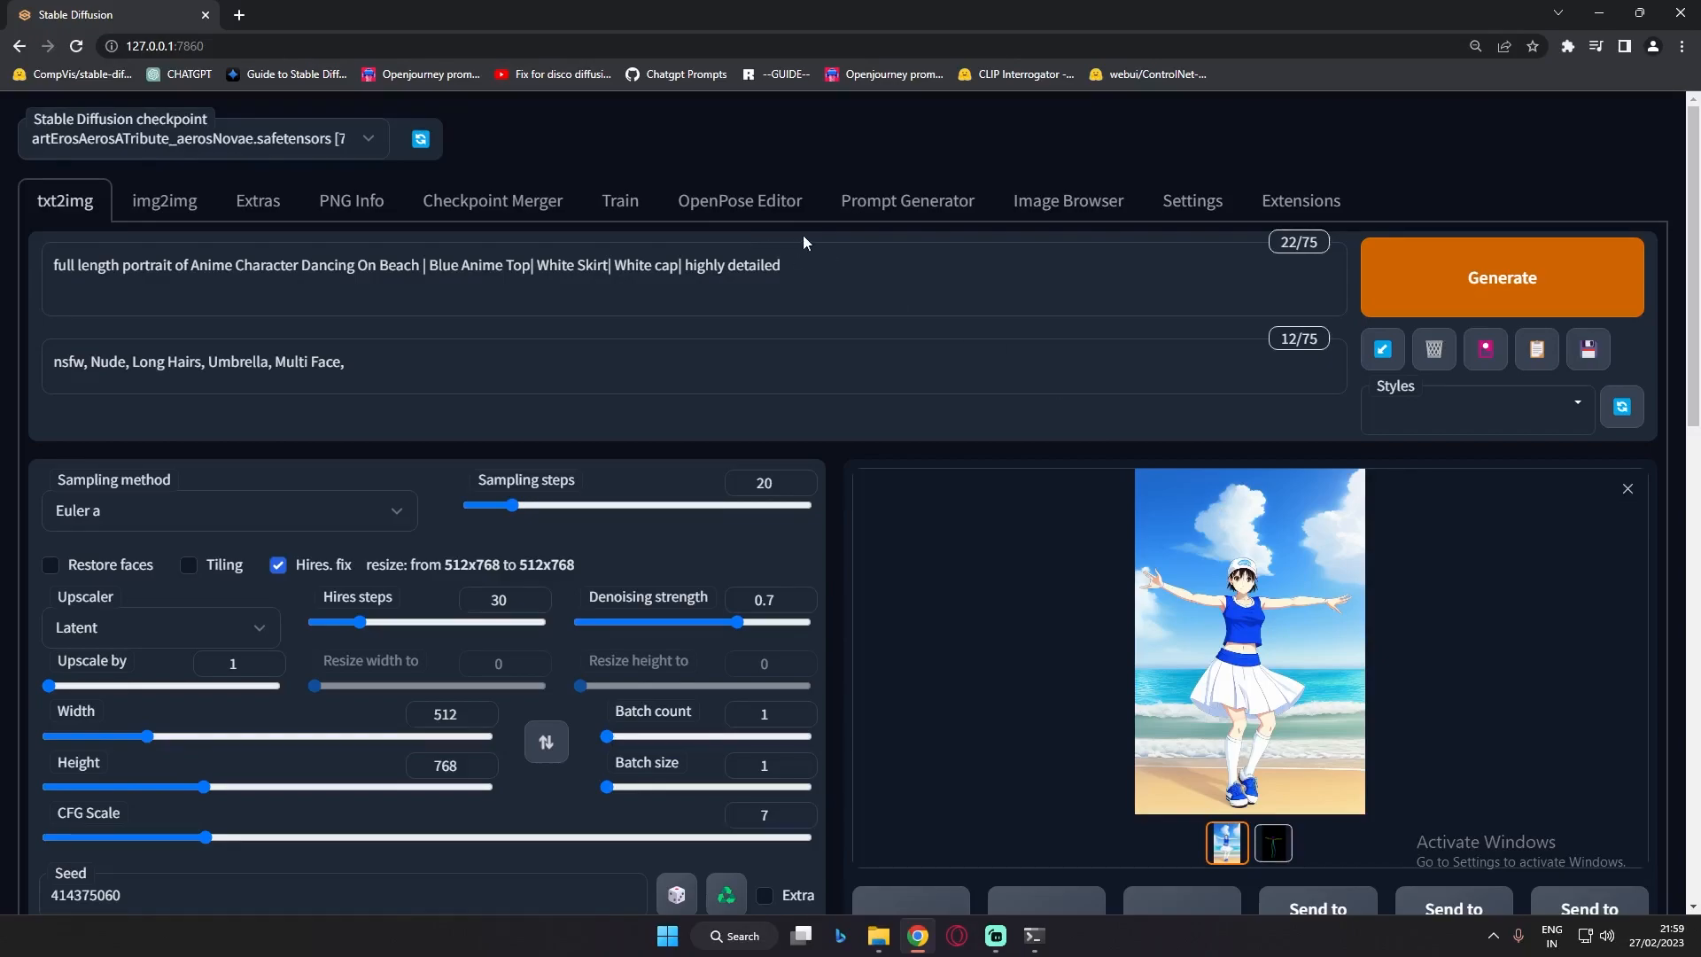
pyautogui.scroll(-3, 996, 589)
pyautogui.scroll(3, 996, 592)
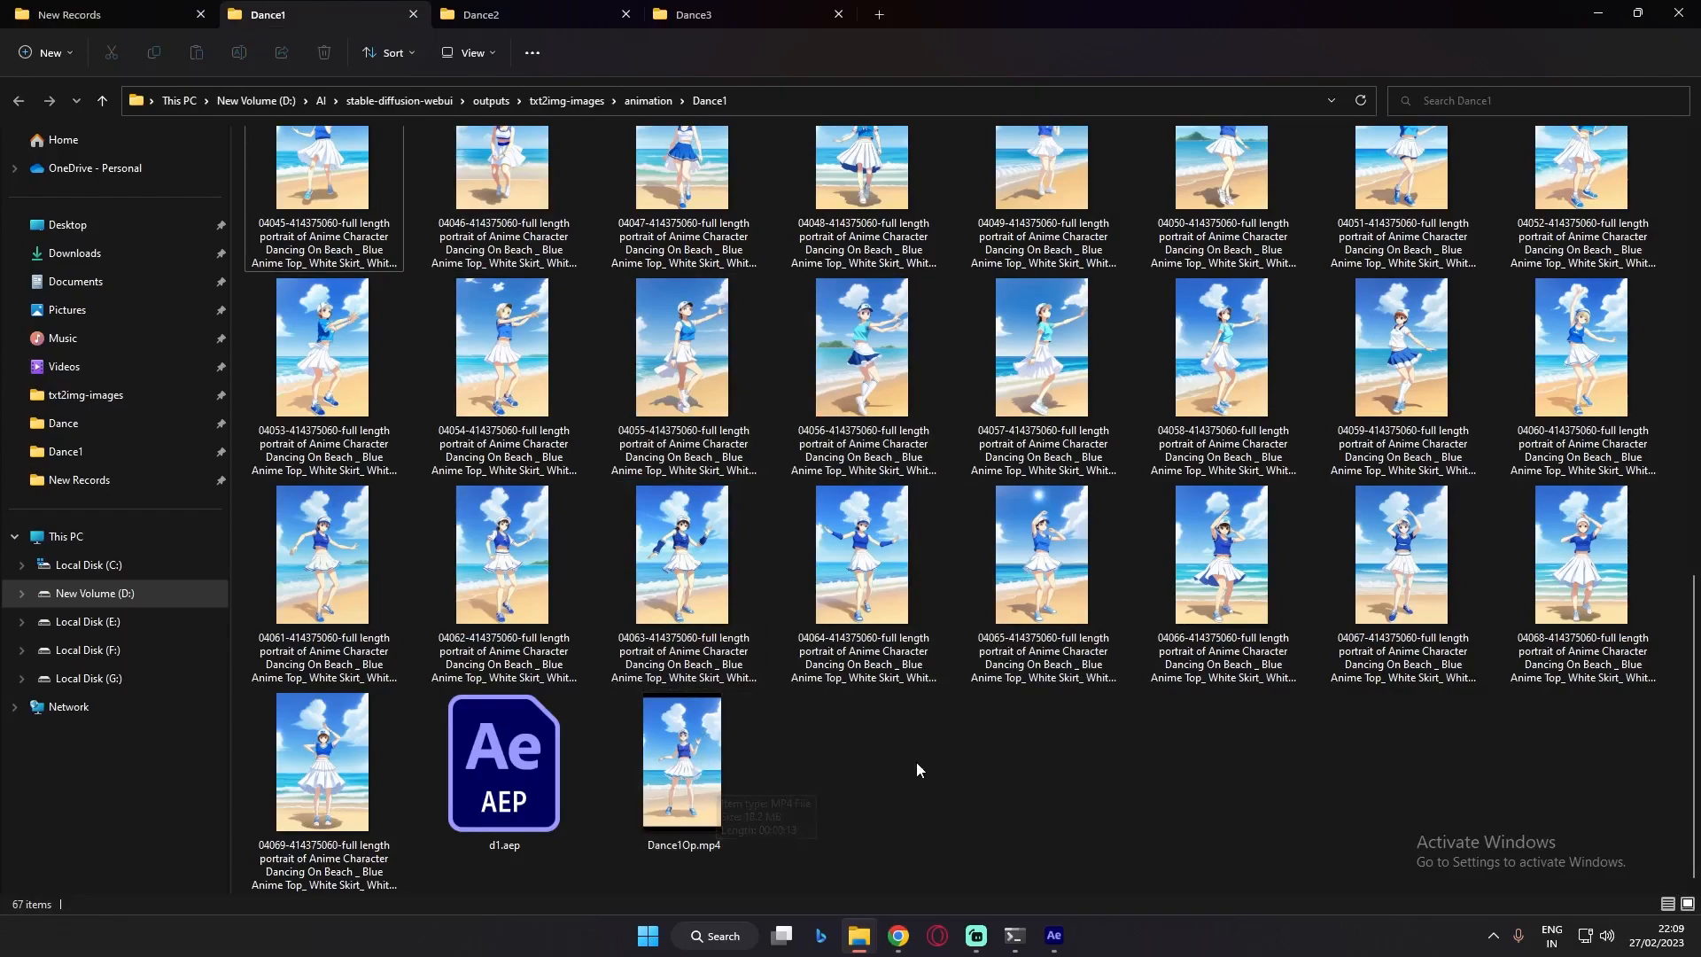
# Switch to After Effects and create a 9:16 portrait composition at 29.97 frames per second with a duration of 0;00;10;01
pyautogui.click(1053, 936)
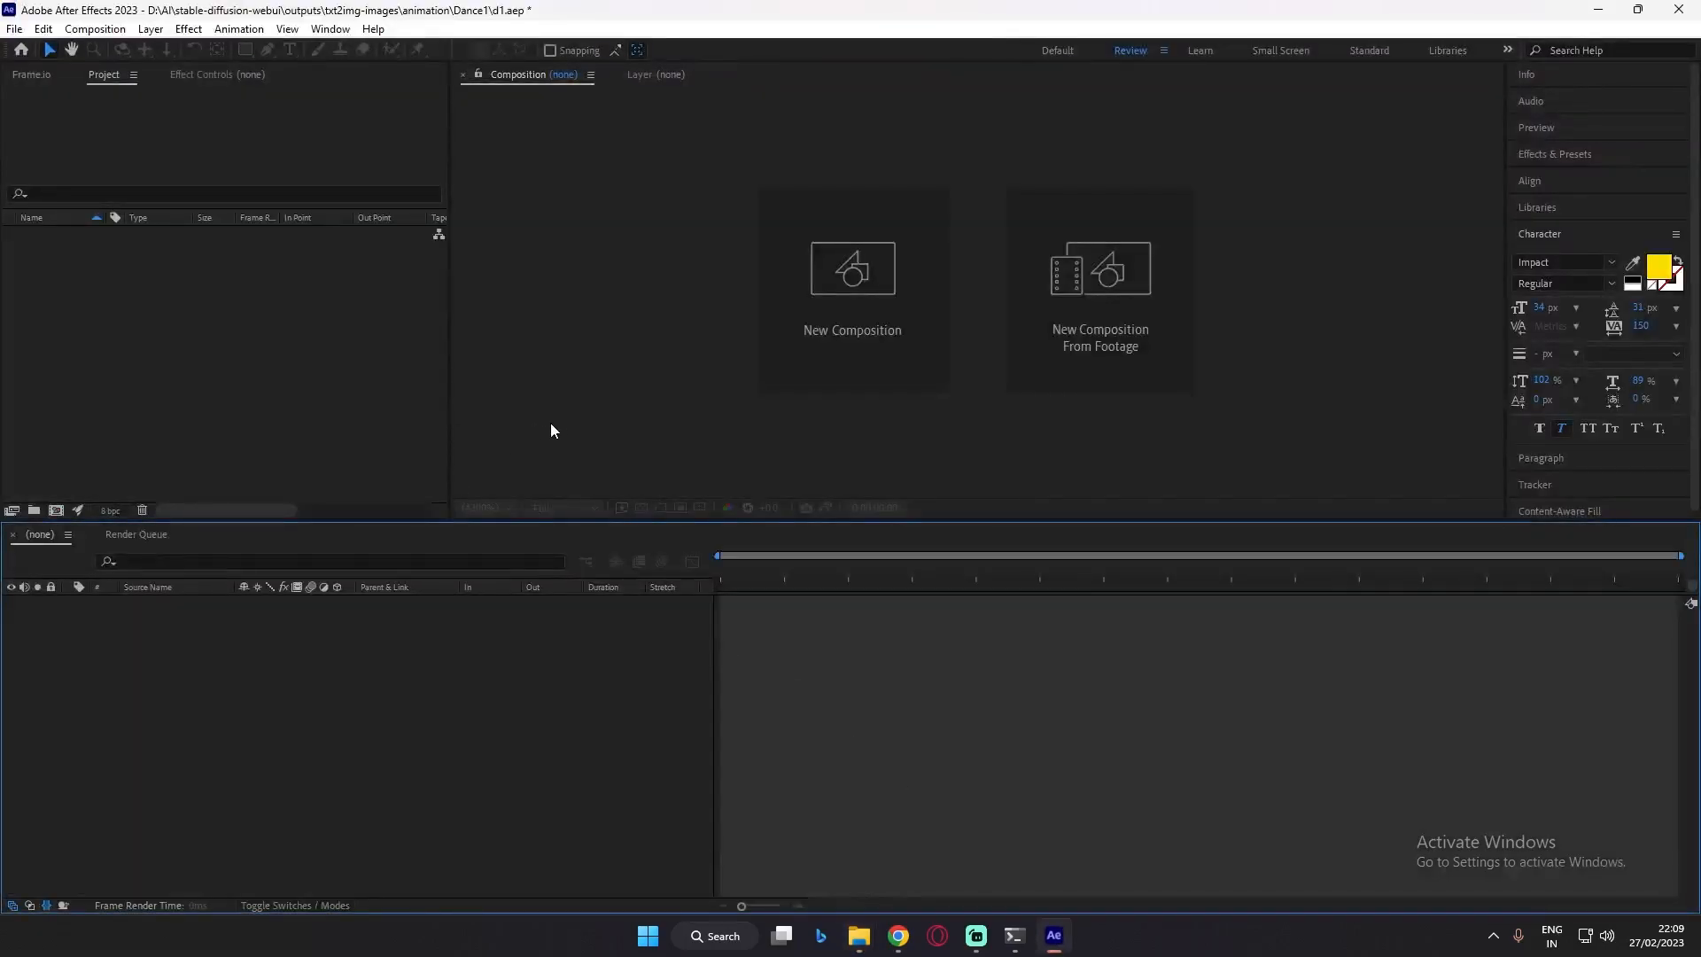
pyautogui.click(847, 298)
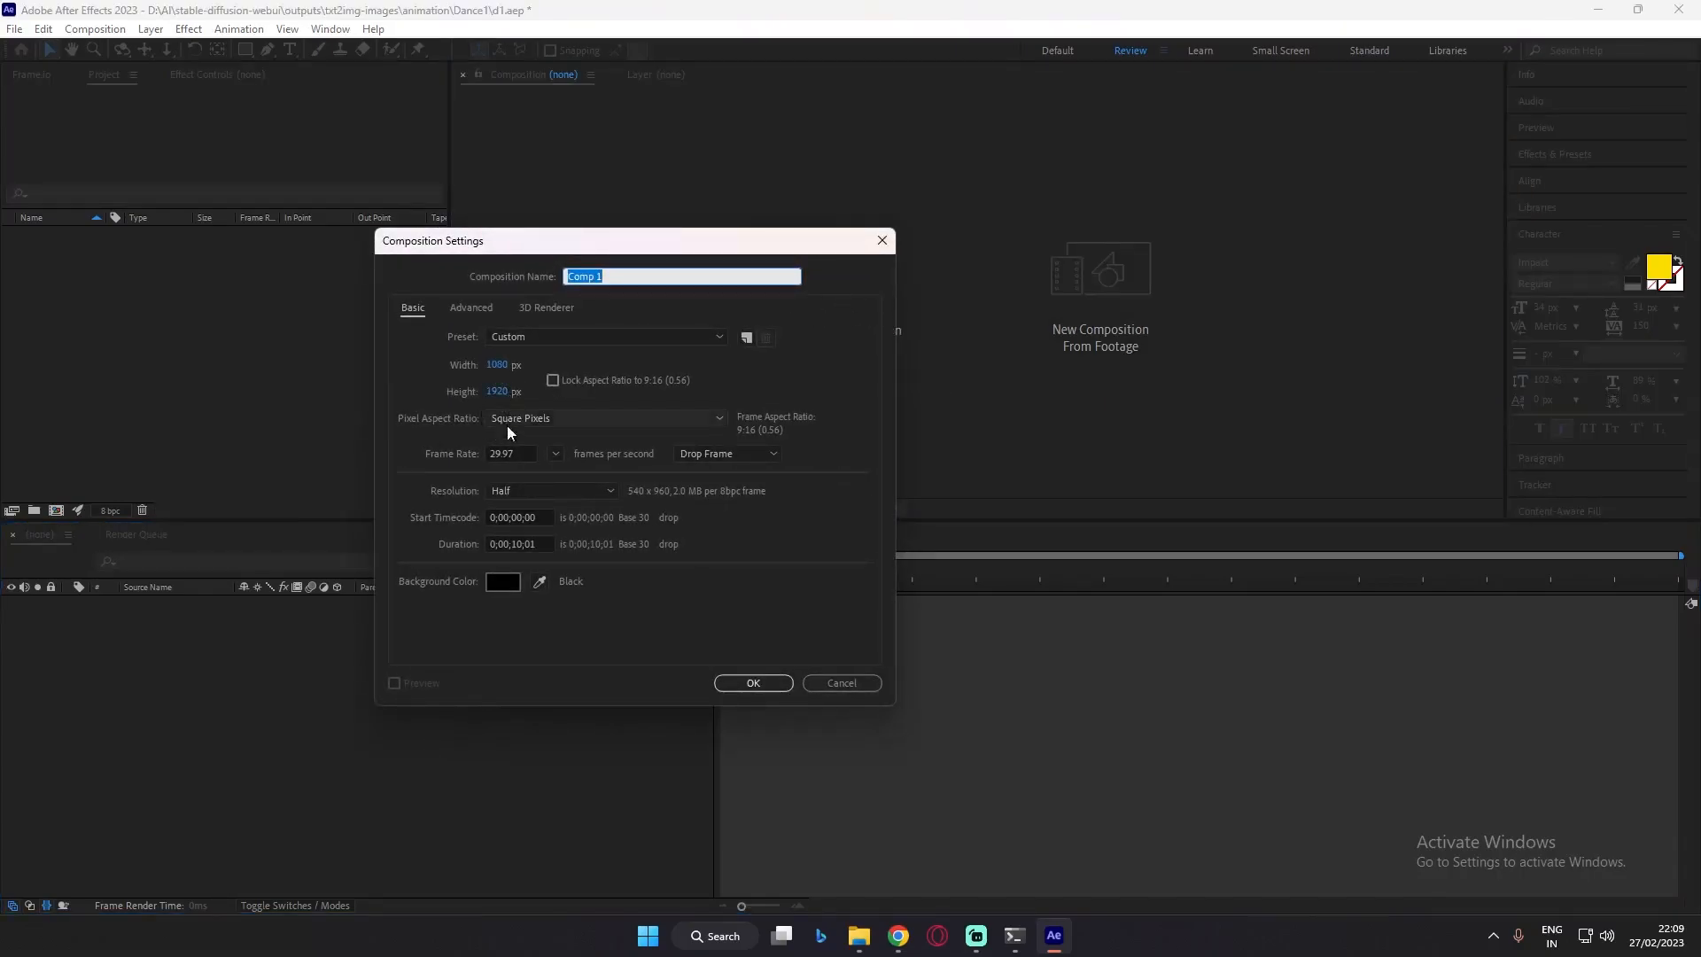
pyautogui.click(768, 686)
# Import PNG frames 04005 to 04069 from the Dance1 folder as layers in the composition's timeline
pyautogui.click(860, 936)
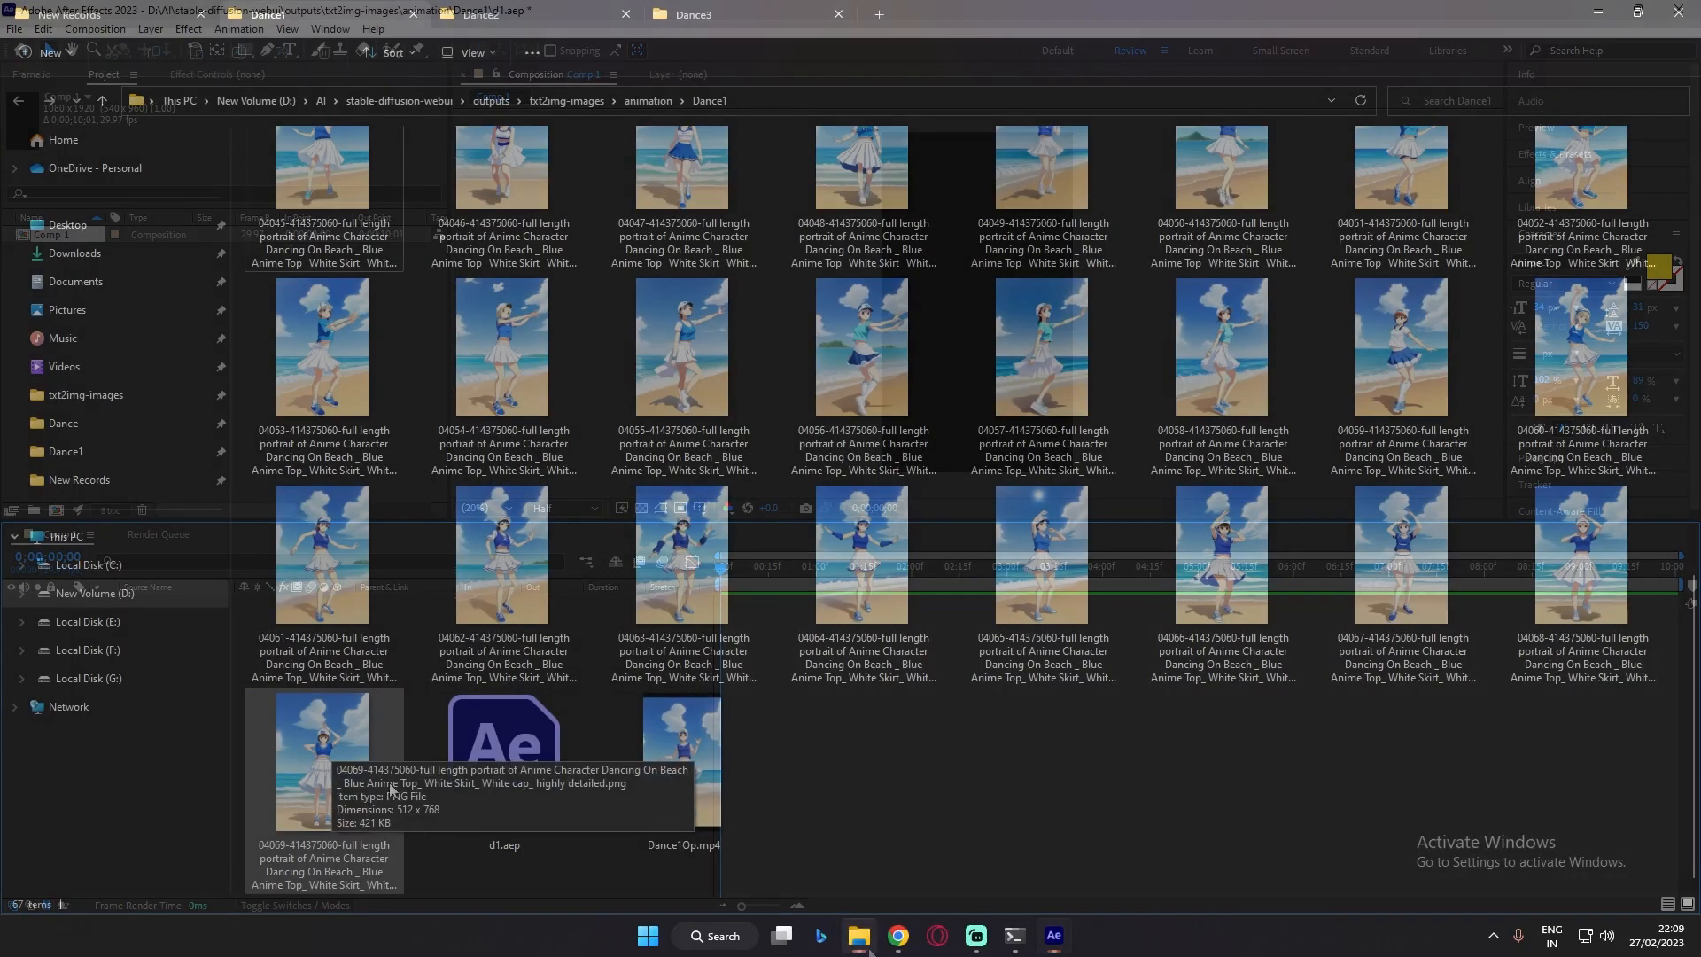
pyautogui.scroll(10, 469, 697)
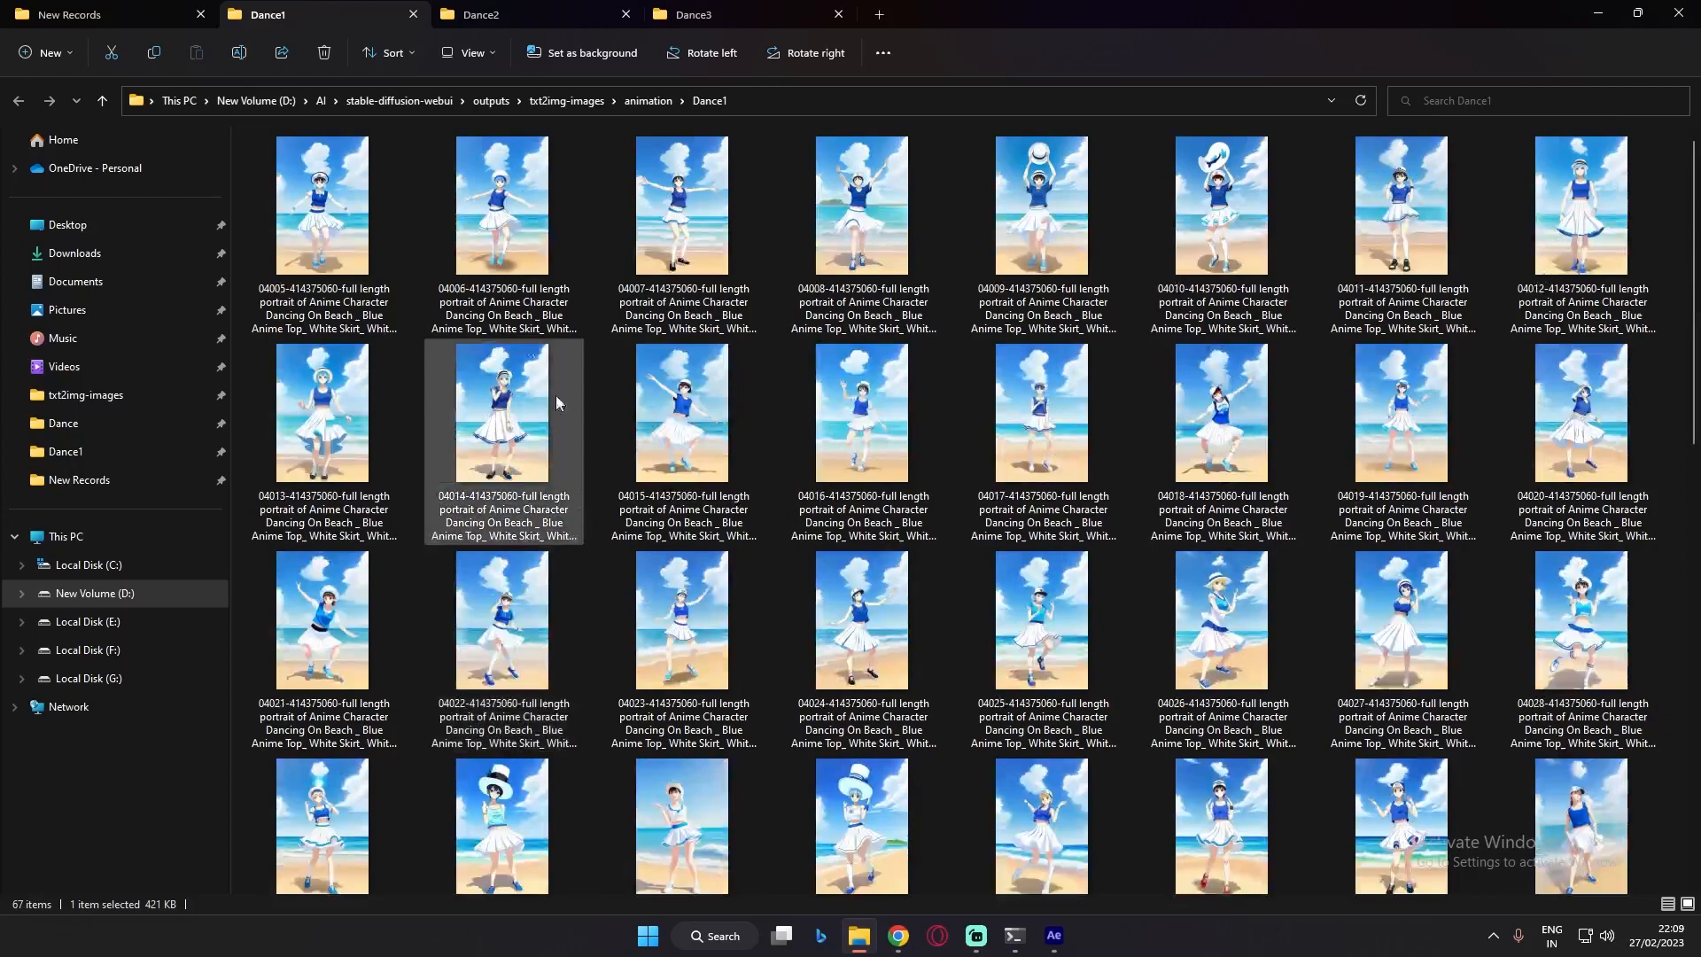
pyautogui.keyDown('shift'); pyautogui.click(333, 195); pyautogui.keyUp('shift')
pyautogui.moveTo(1051, 944); pyautogui.dragTo(238, 714)
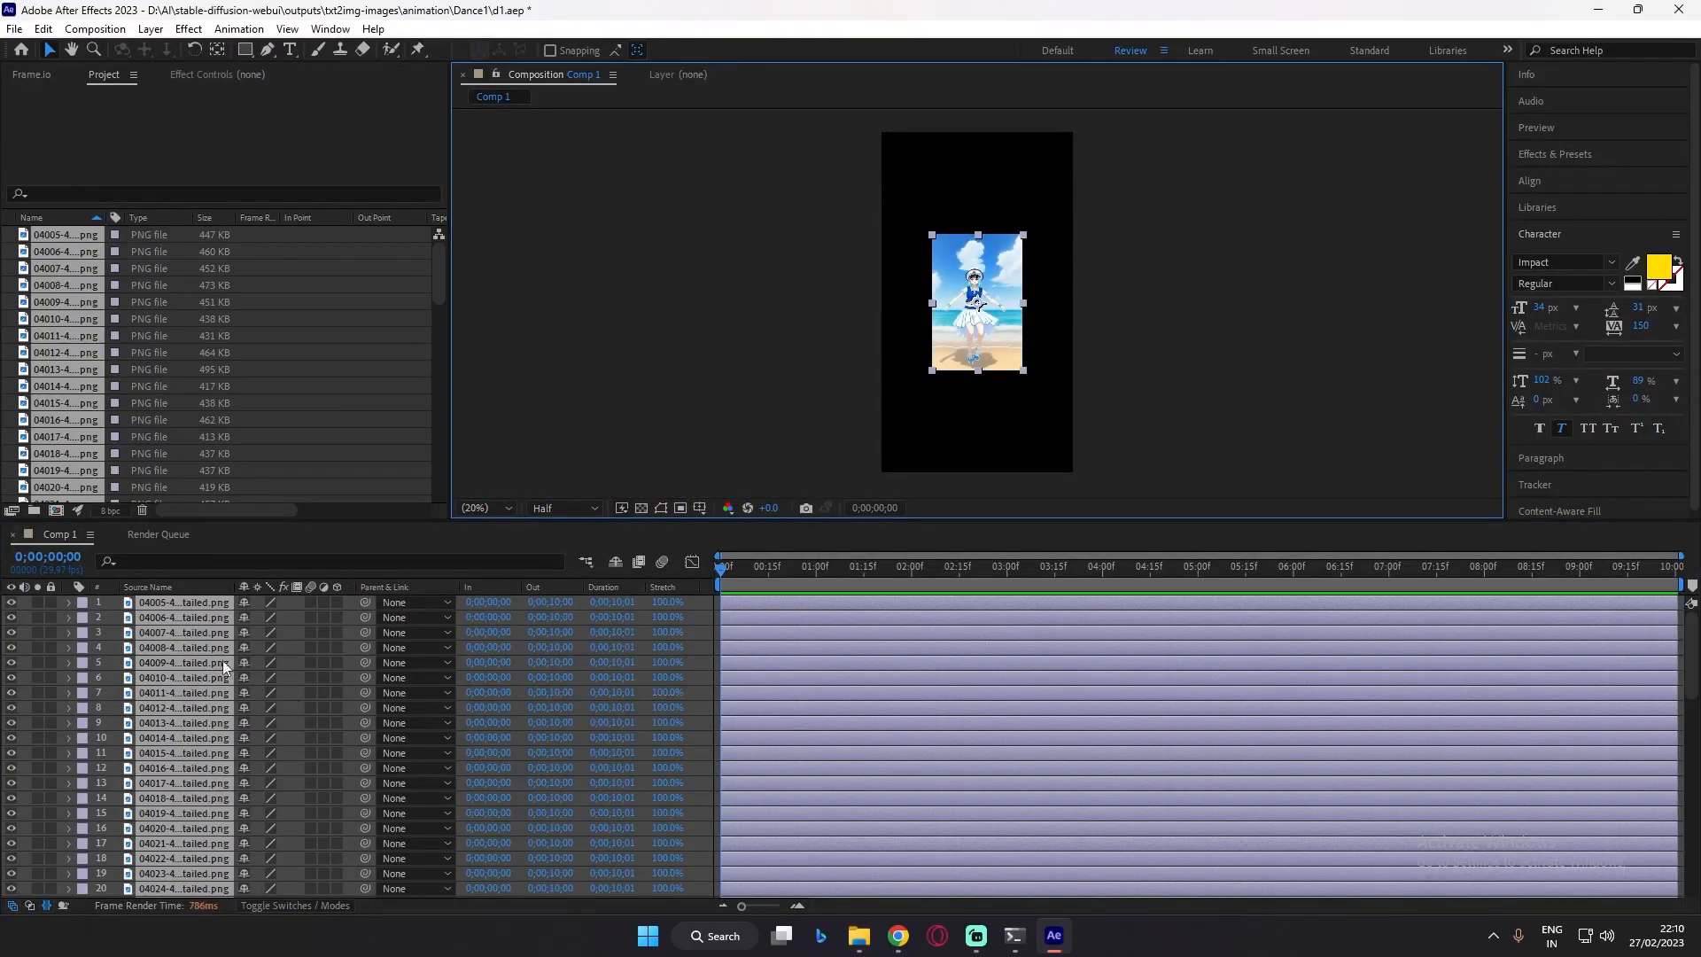
# Trim all the selected image layers to a duration of 5 frames
pyautogui.moveTo(1673, 680); pyautogui.dragTo(779, 618)
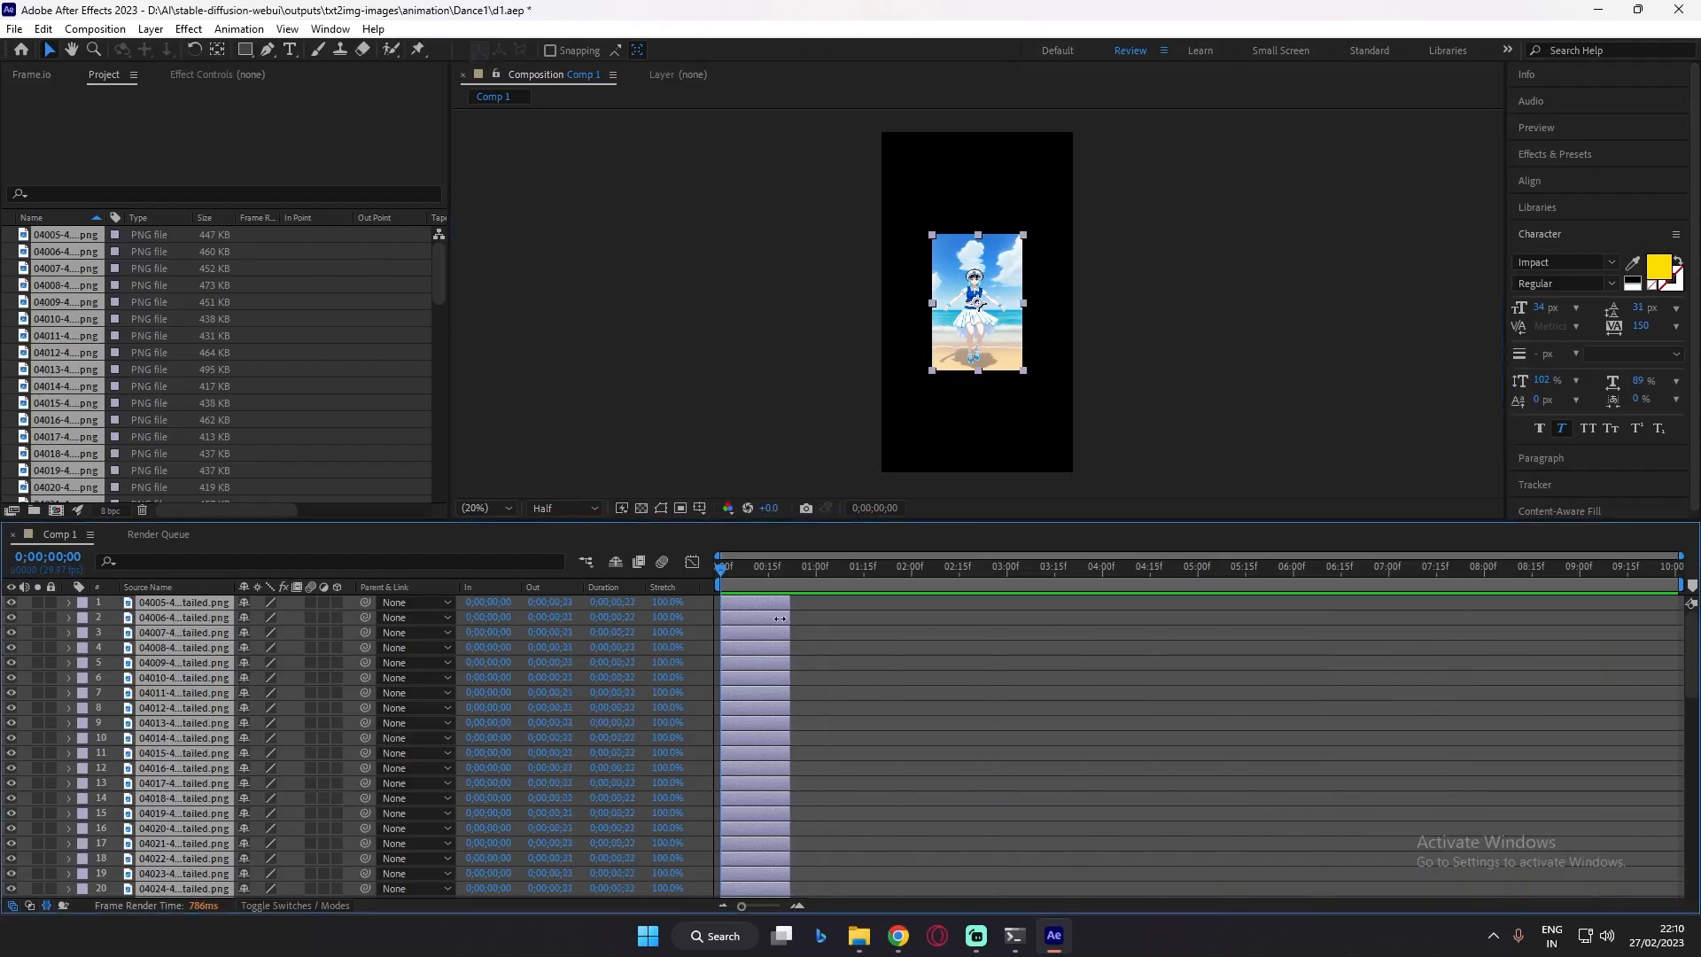
pyautogui.moveTo(742, 906); pyautogui.dragTo(780, 921)
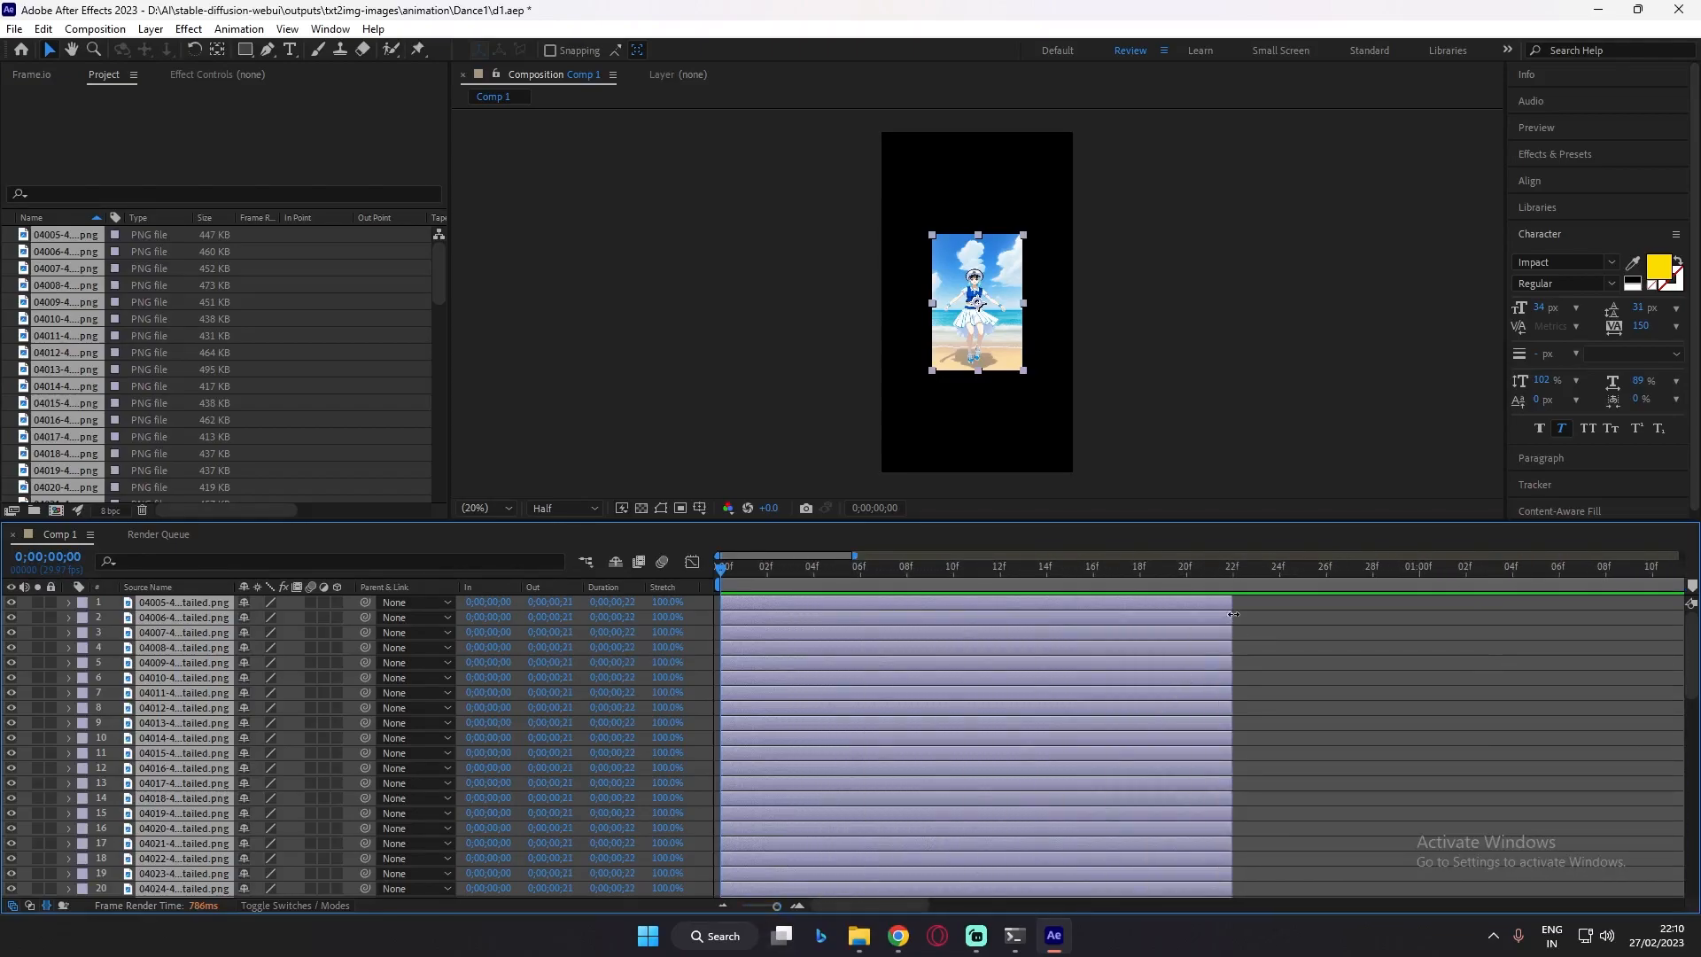
pyautogui.moveTo(1150, 608); pyautogui.dragTo(857, 614)
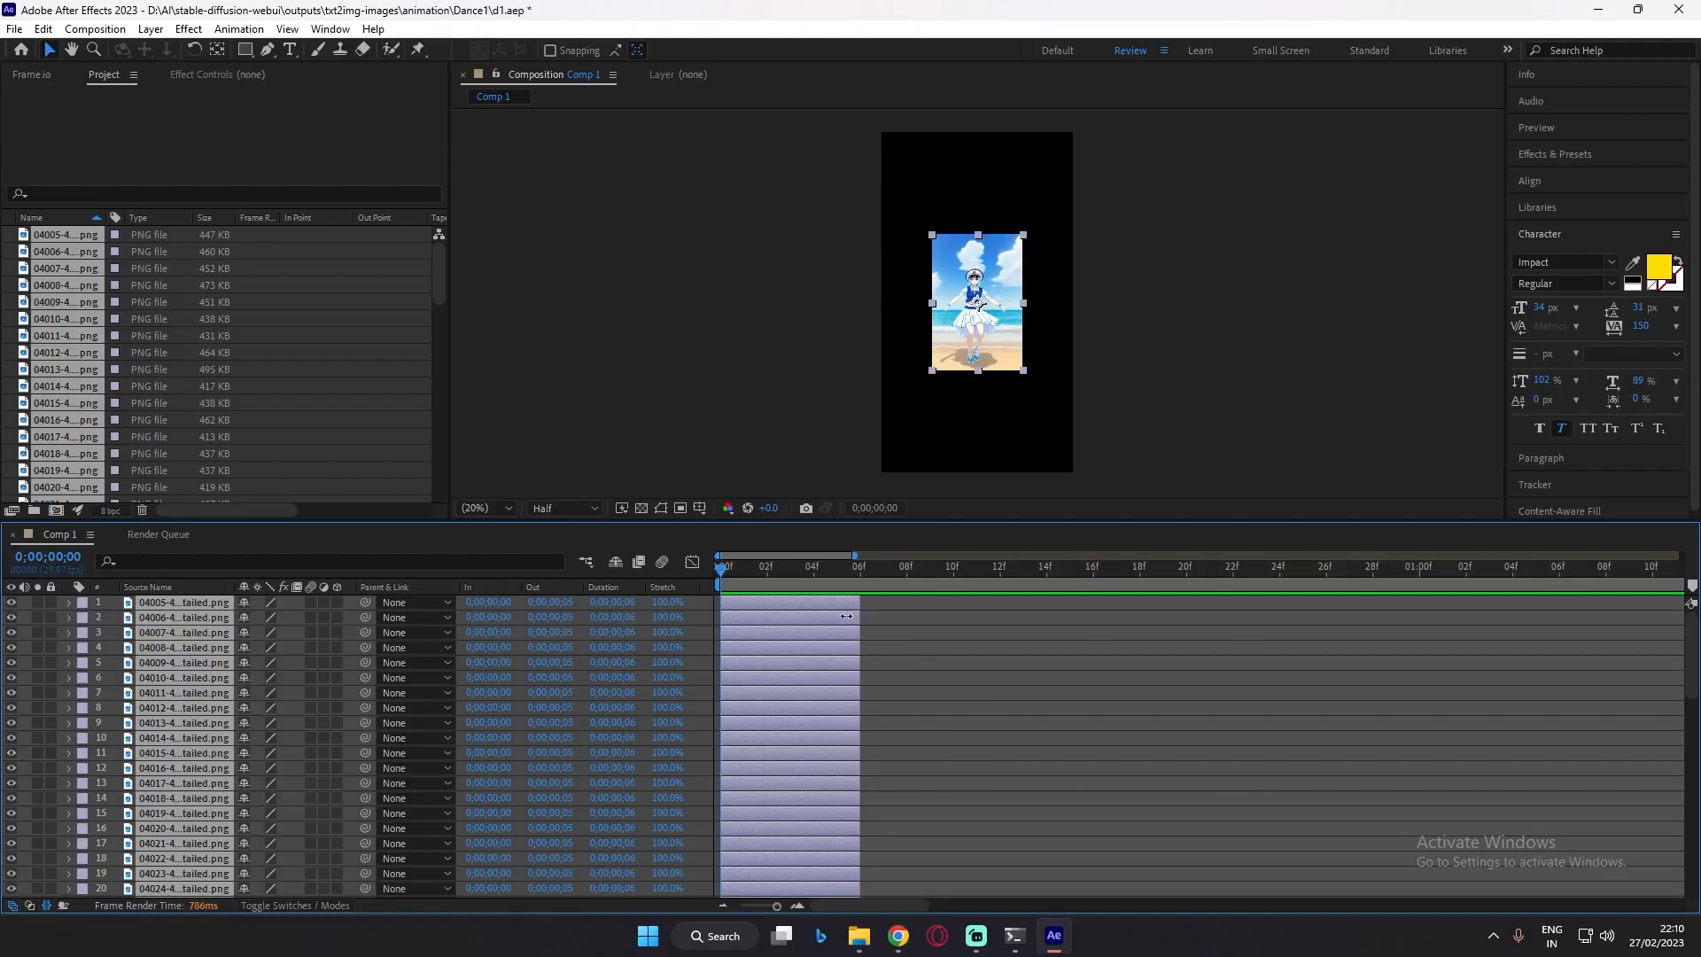
pyautogui.moveTo(846, 615); pyautogui.dragTo(839, 602)
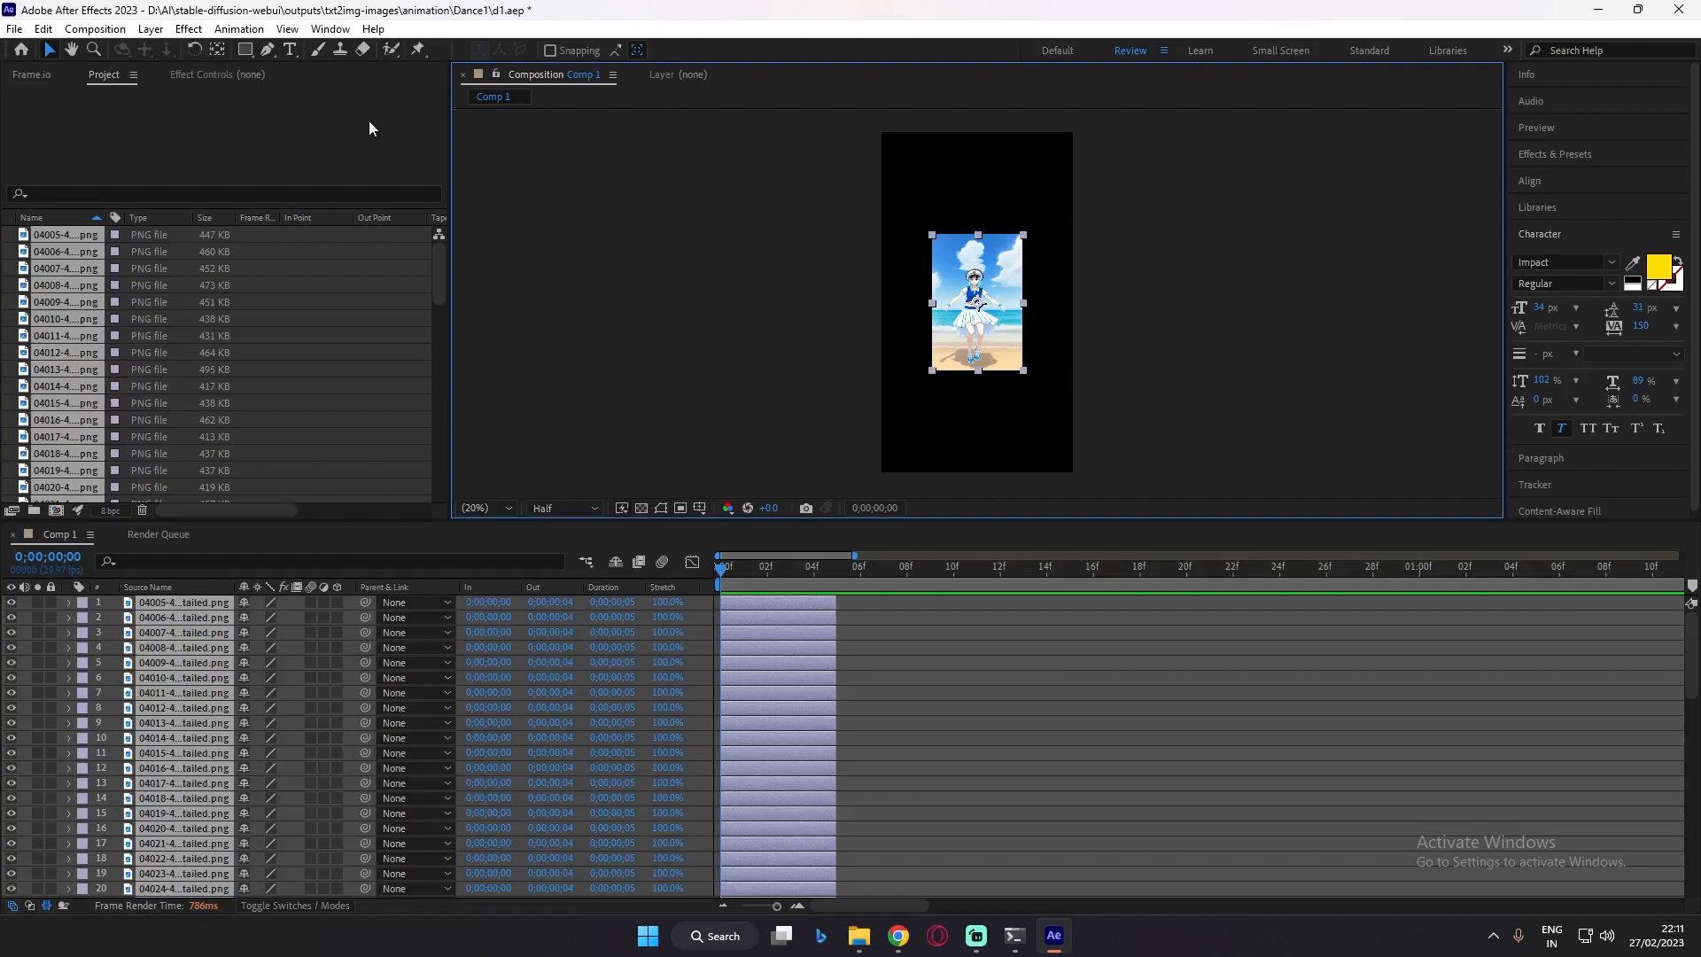
# Sequence the selected layers one after another without overlap, and check their staggered arrangement along the timeline
pyautogui.click(240, 28)
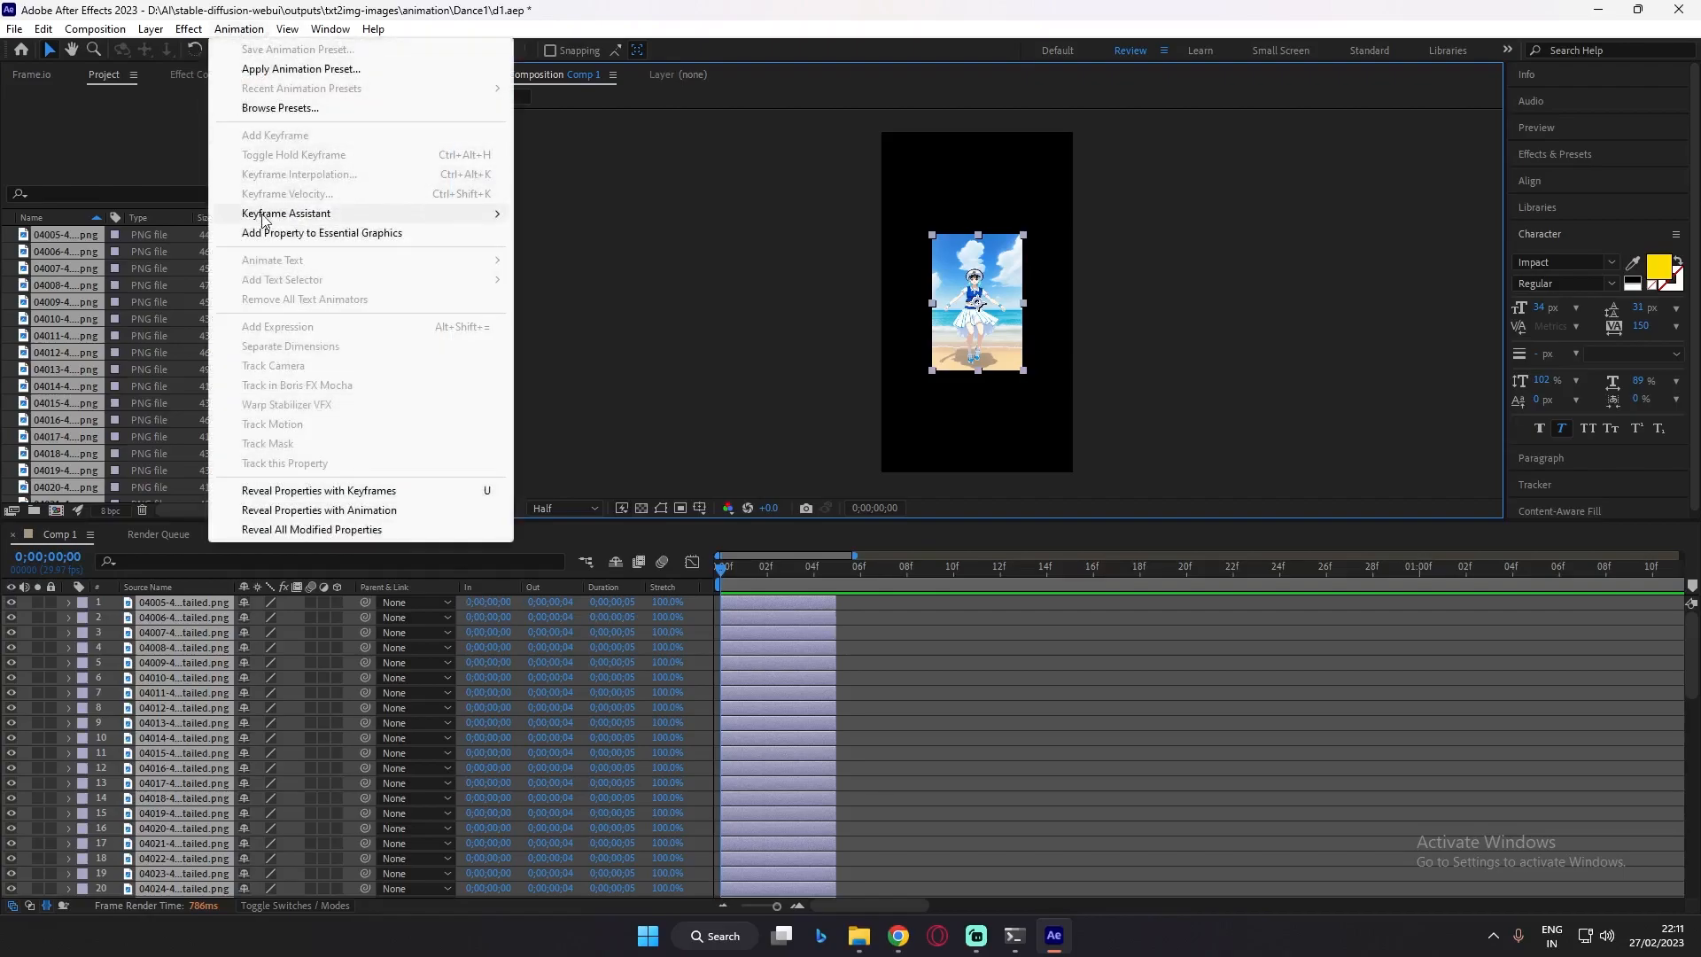
pyautogui.moveTo(266, 221)
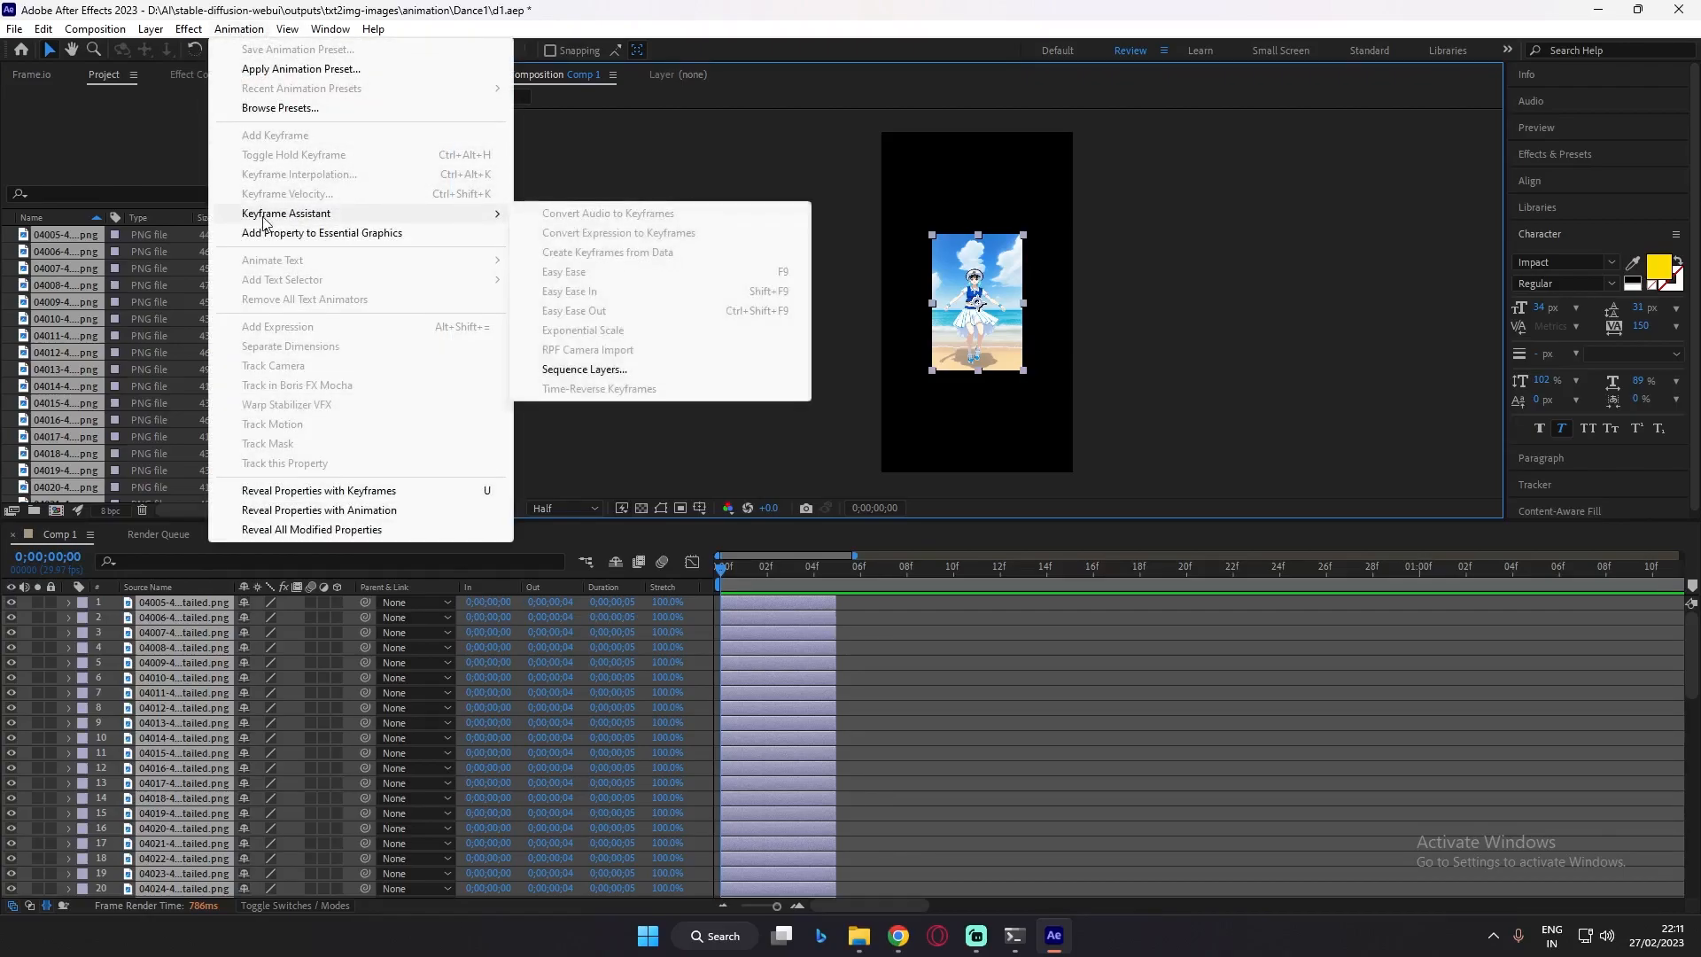
pyautogui.click(585, 370)
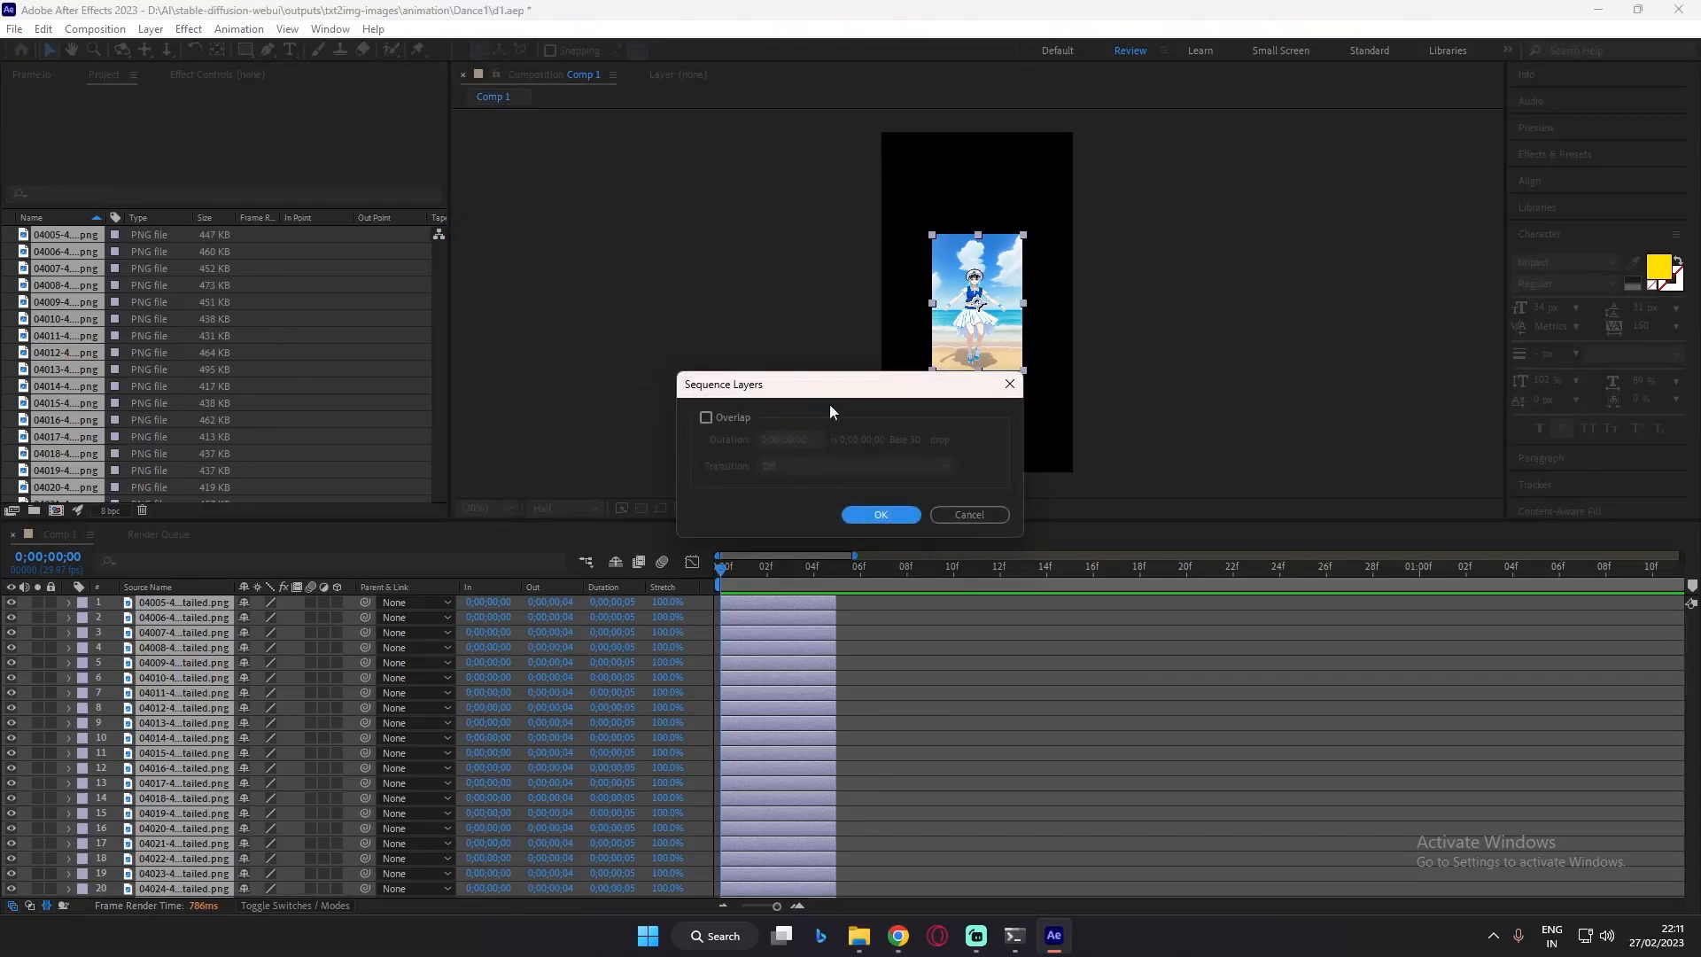
pyautogui.moveTo(821, 394); pyautogui.dragTo(740, 349)
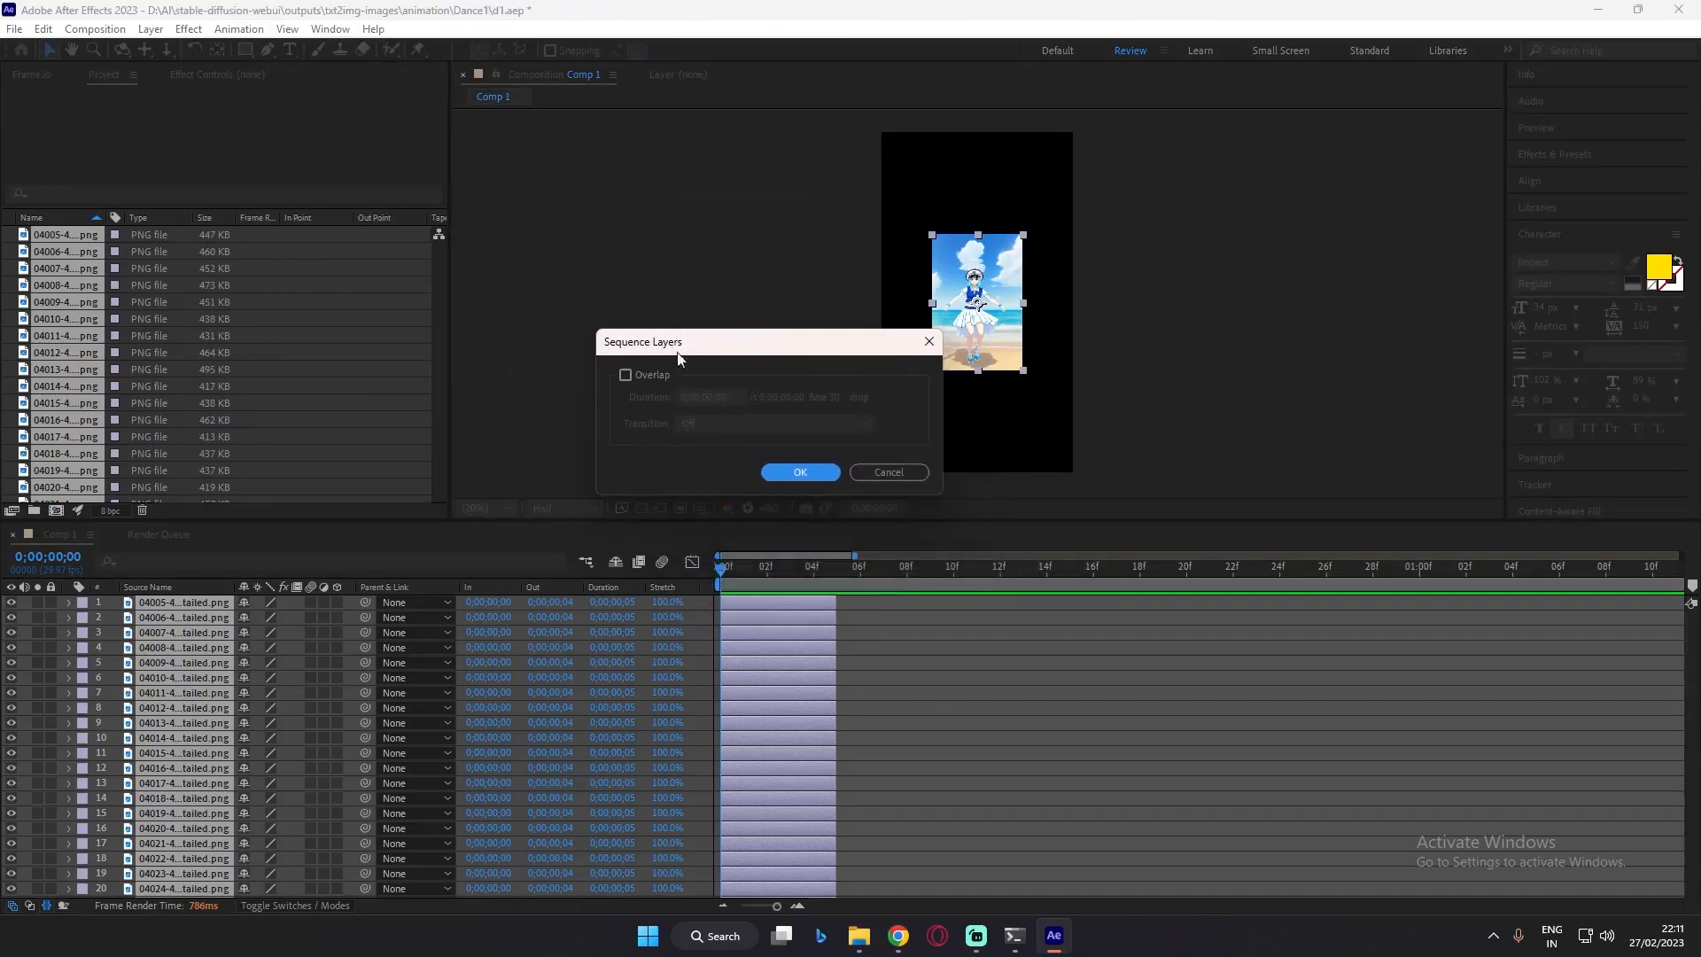
pyautogui.click(800, 474)
pyautogui.moveTo(777, 906); pyautogui.dragTo(747, 908)
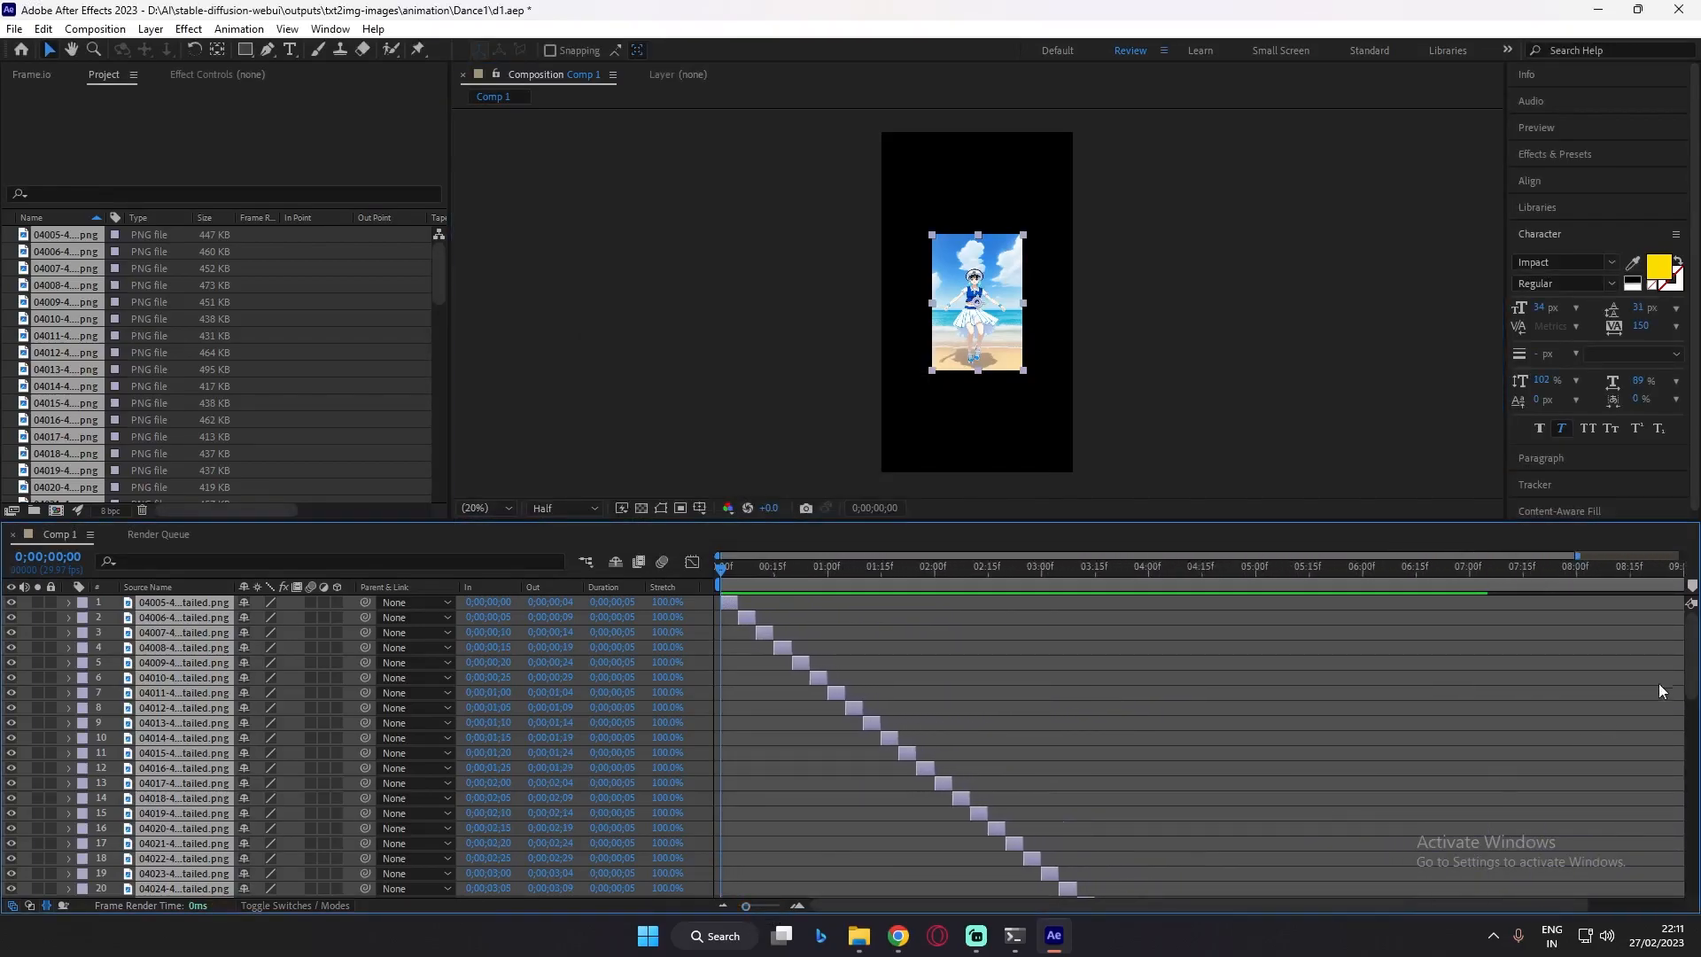
pyautogui.moveTo(1694, 671); pyautogui.dragTo(1655, 877)
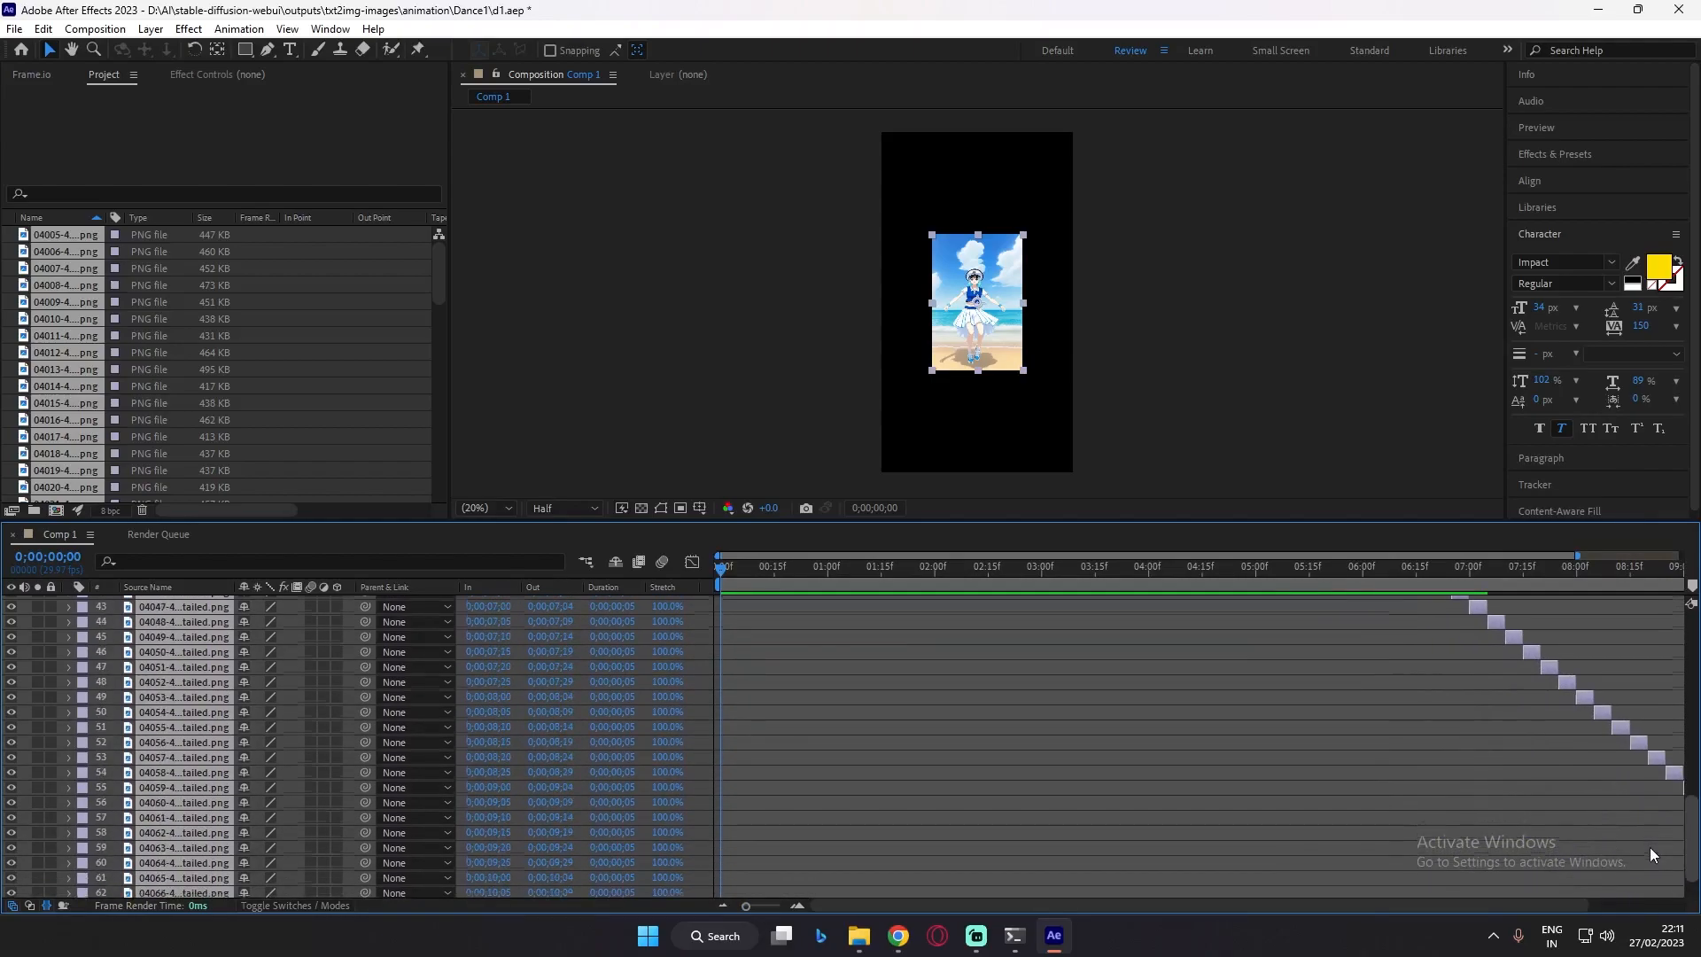
pyautogui.moveTo(748, 912); pyautogui.dragTo(731, 913)
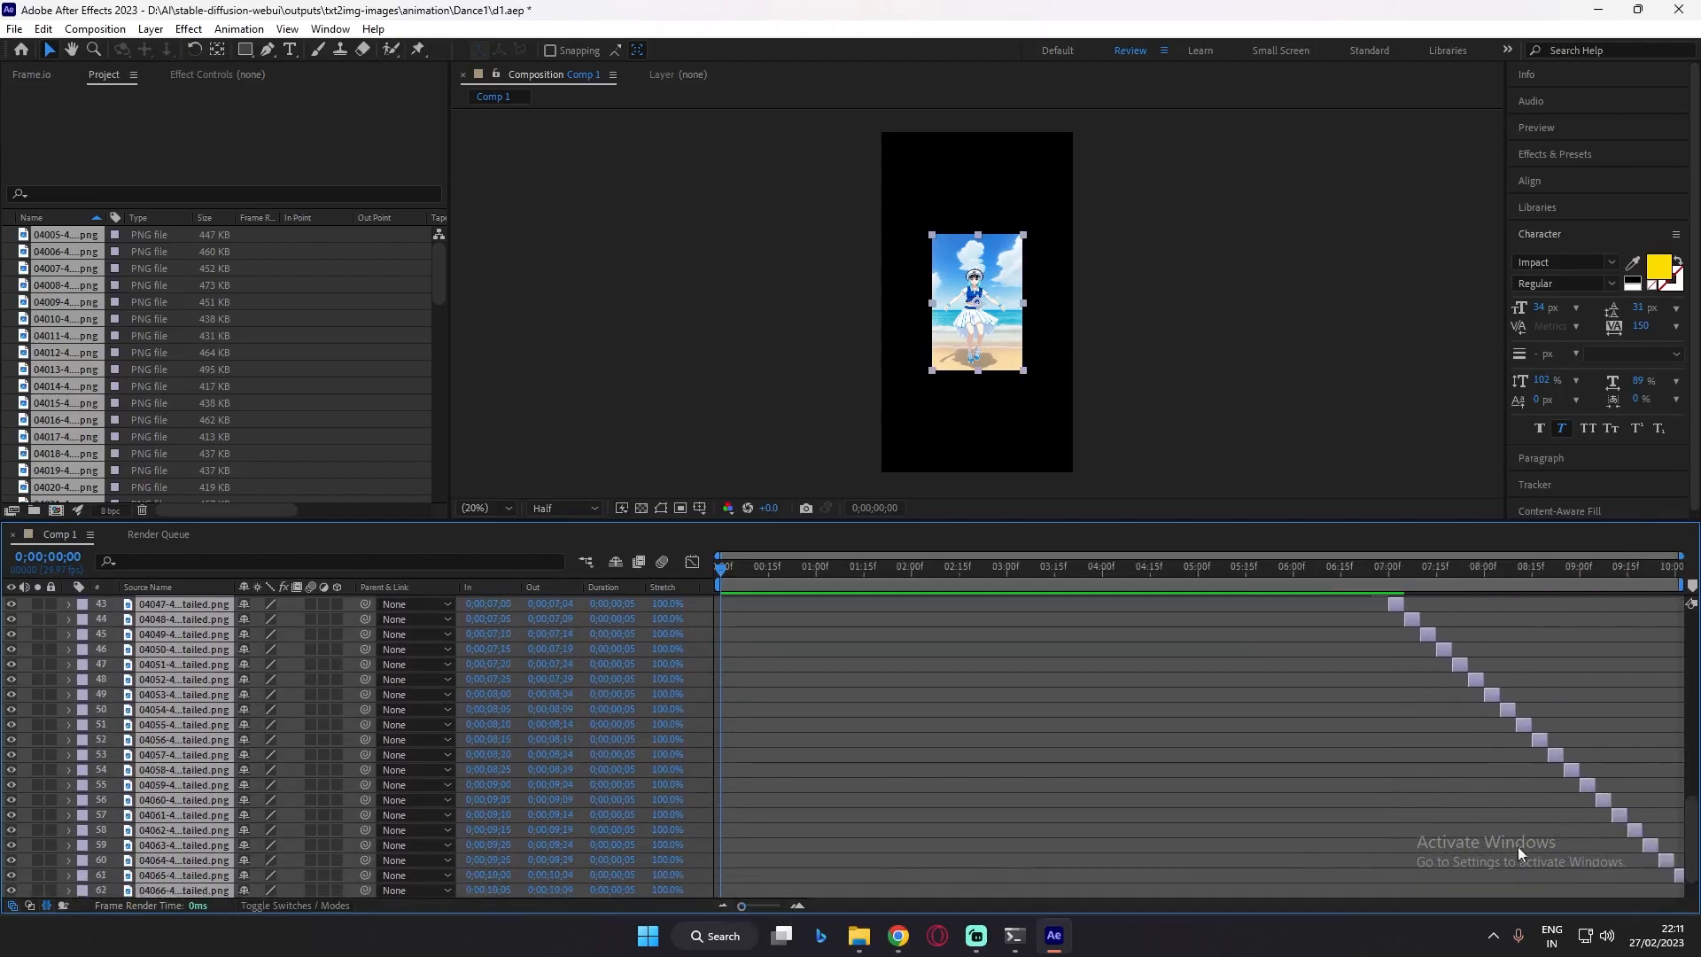
pyautogui.moveTo(1692, 853); pyautogui.dragTo(1674, 656)
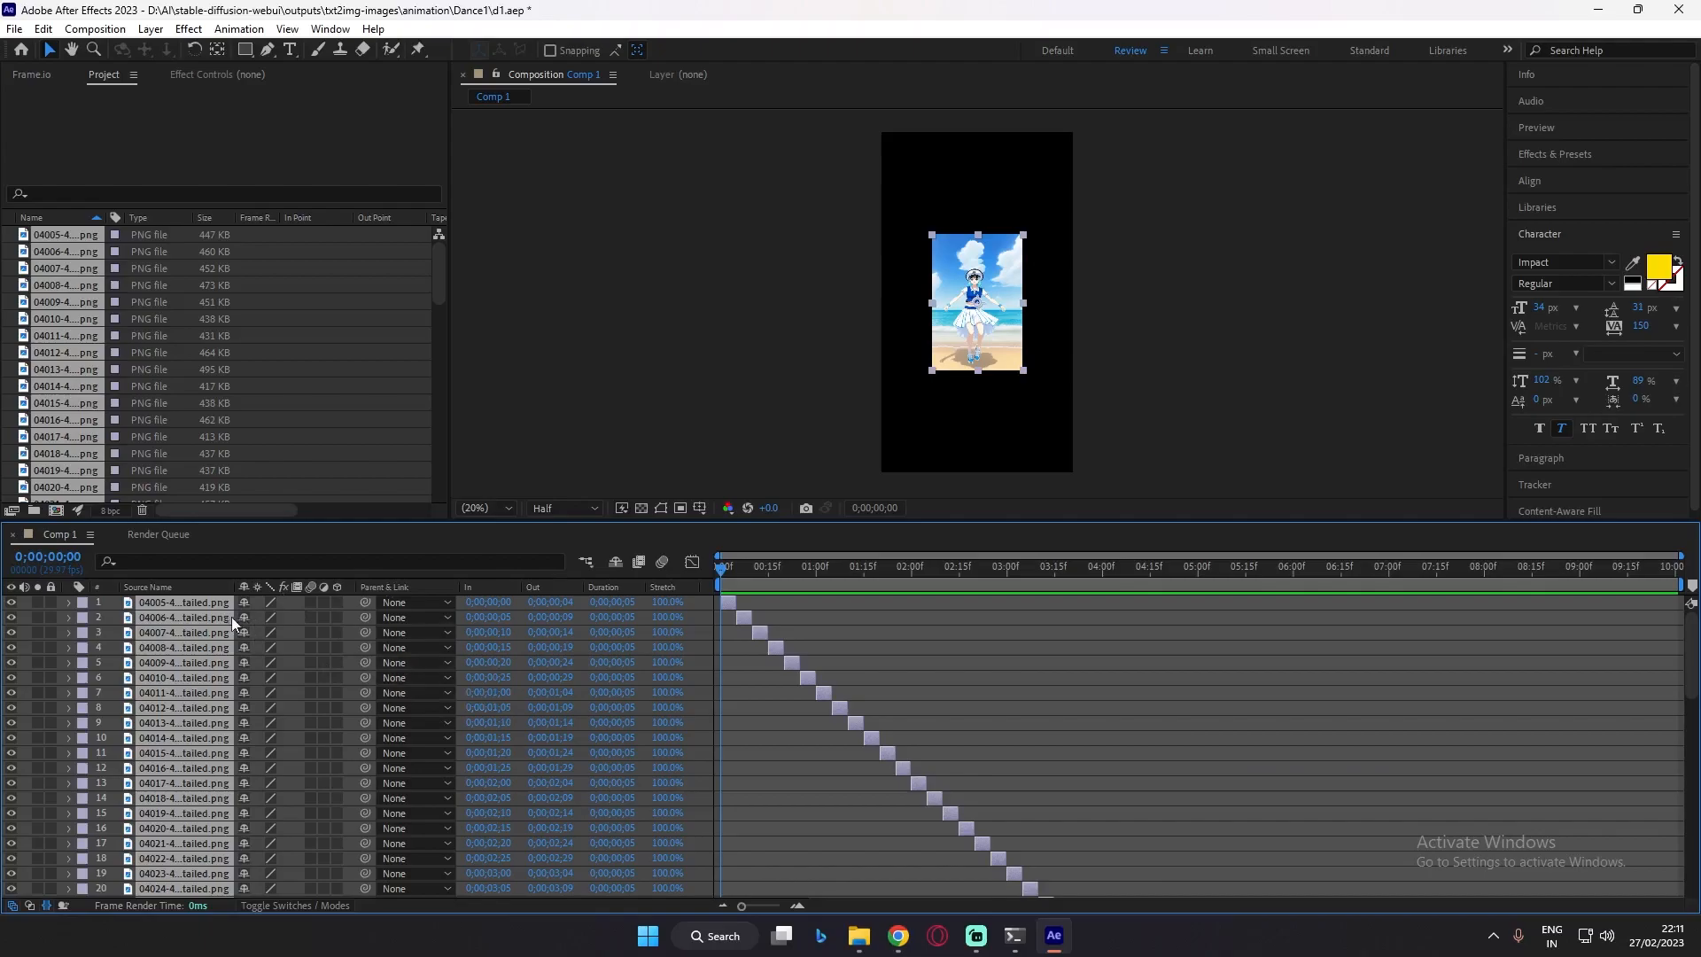
# Pre-compose all the selected image layers into a new composition named Dance, moving all attributes into it
pyautogui.rightClick(181, 610)
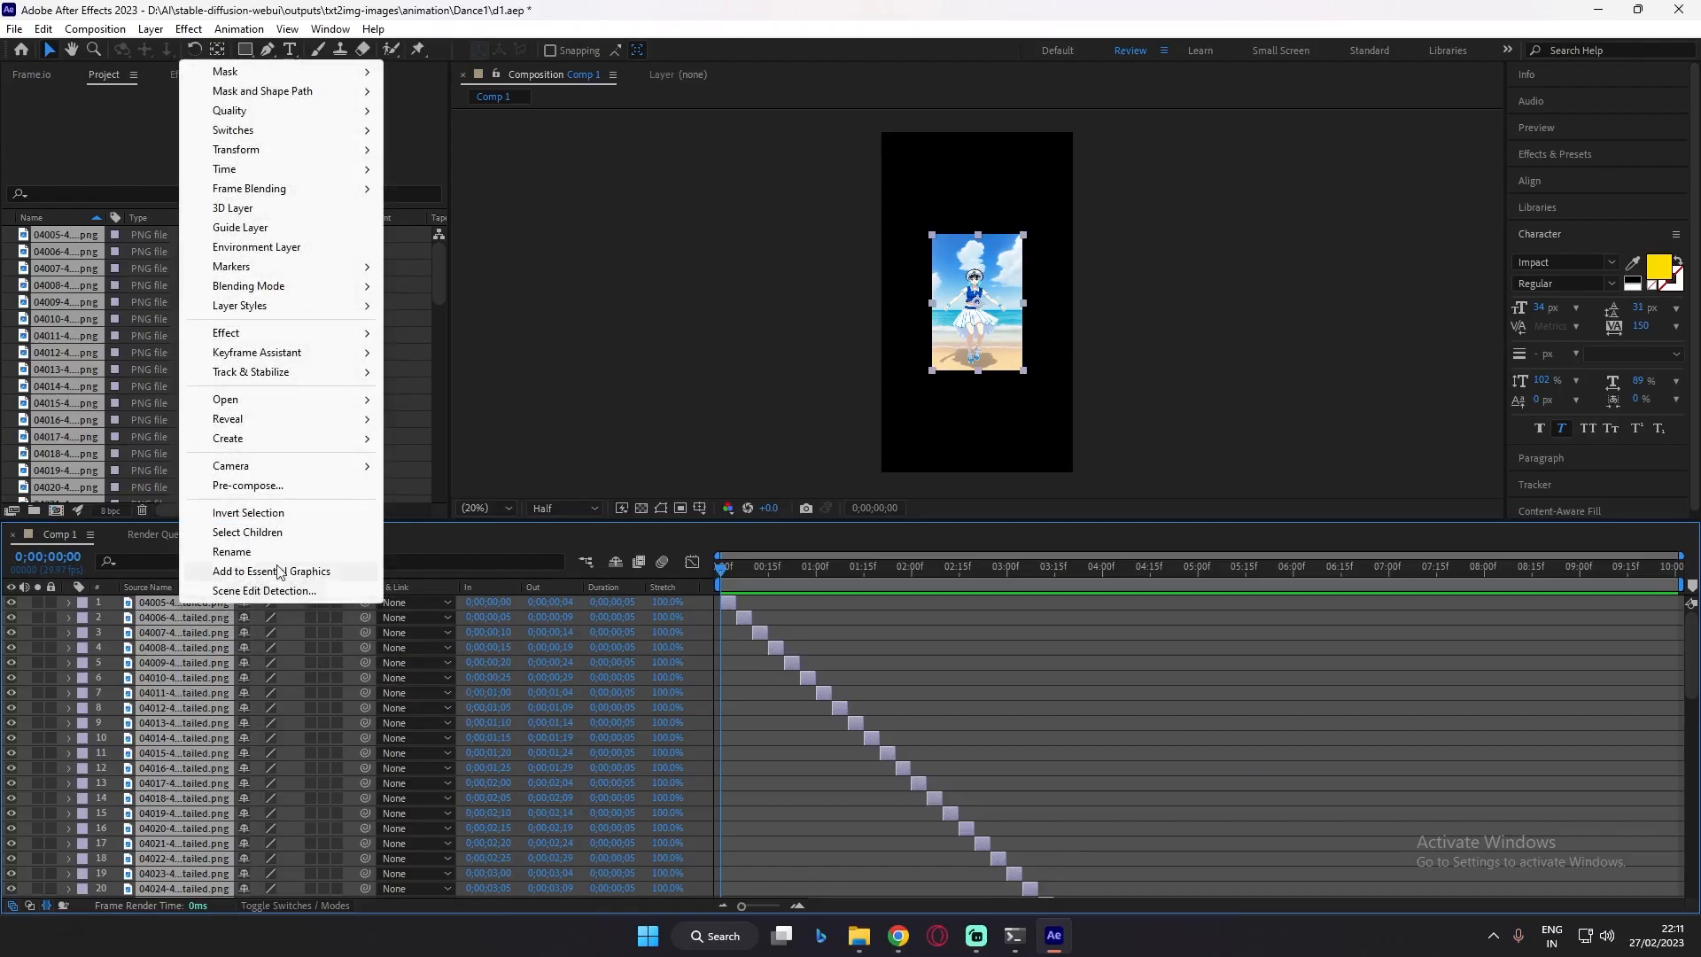
pyautogui.click(269, 487)
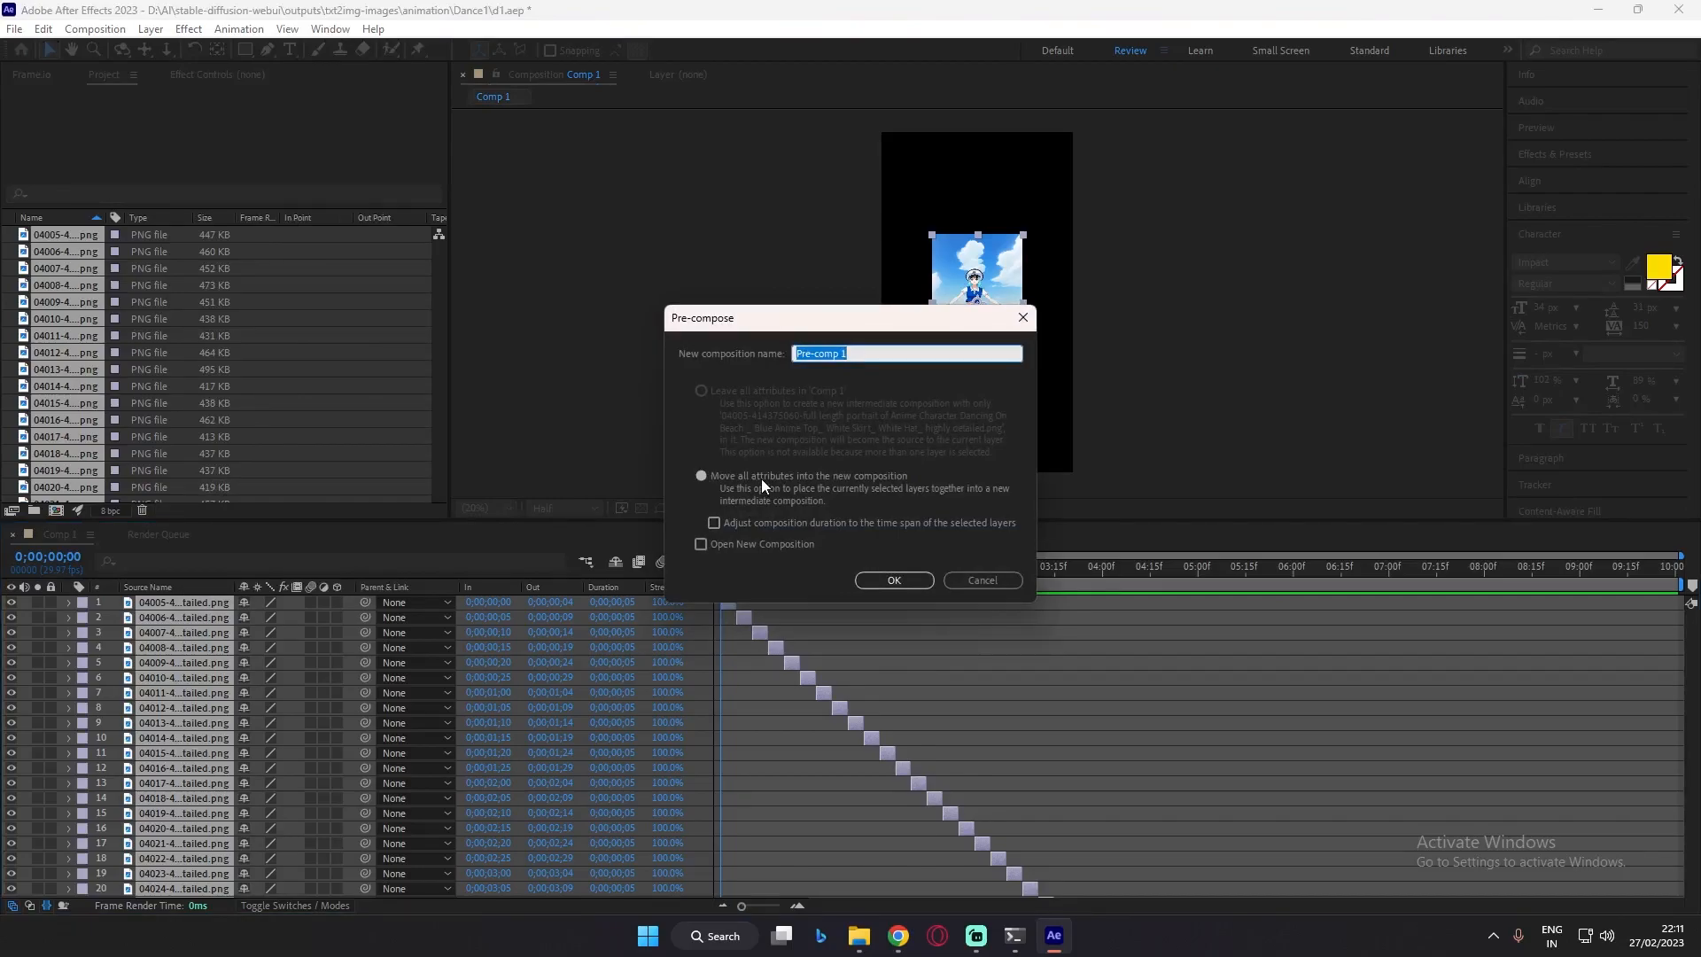
pyautogui.write('Dac')
pyautogui.press('Return')
pyautogui.moveTo(723, 573); pyautogui.dragTo(1117, 688)
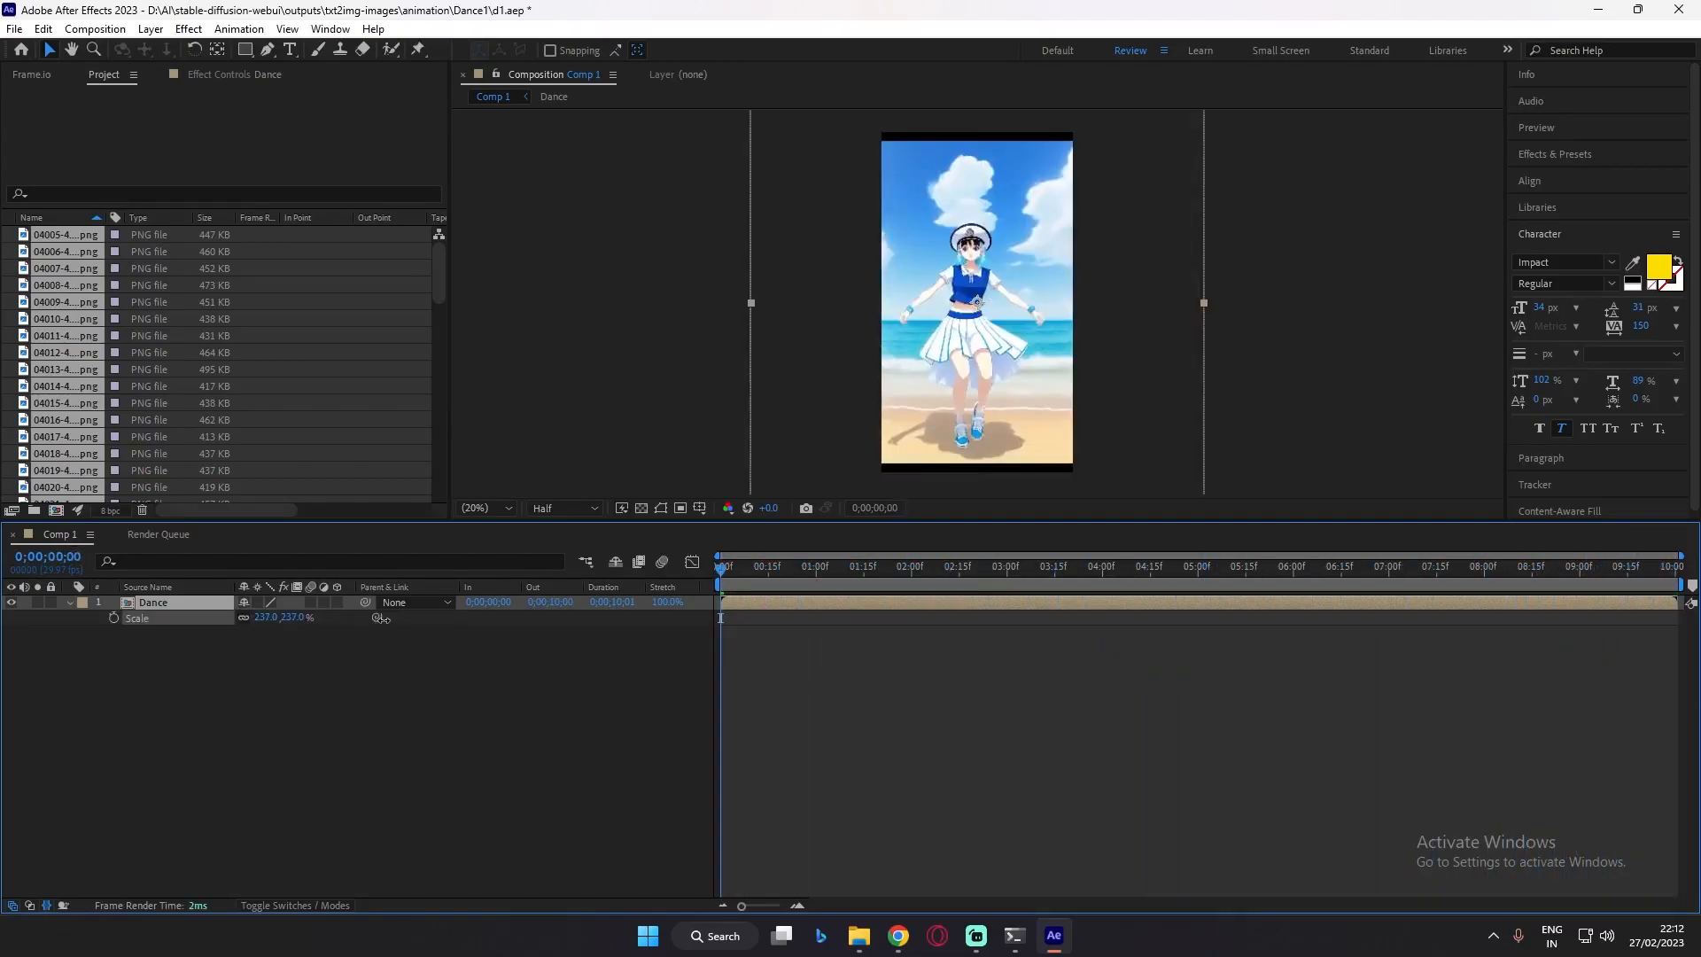
# Set the Dance layer's scale to 235% and preview the animation
pyautogui.moveTo(383, 618); pyautogui.dragTo(380, 618)
pyautogui.moveTo(723, 569); pyautogui.dragTo(1245, 595)
pyautogui.press('space')
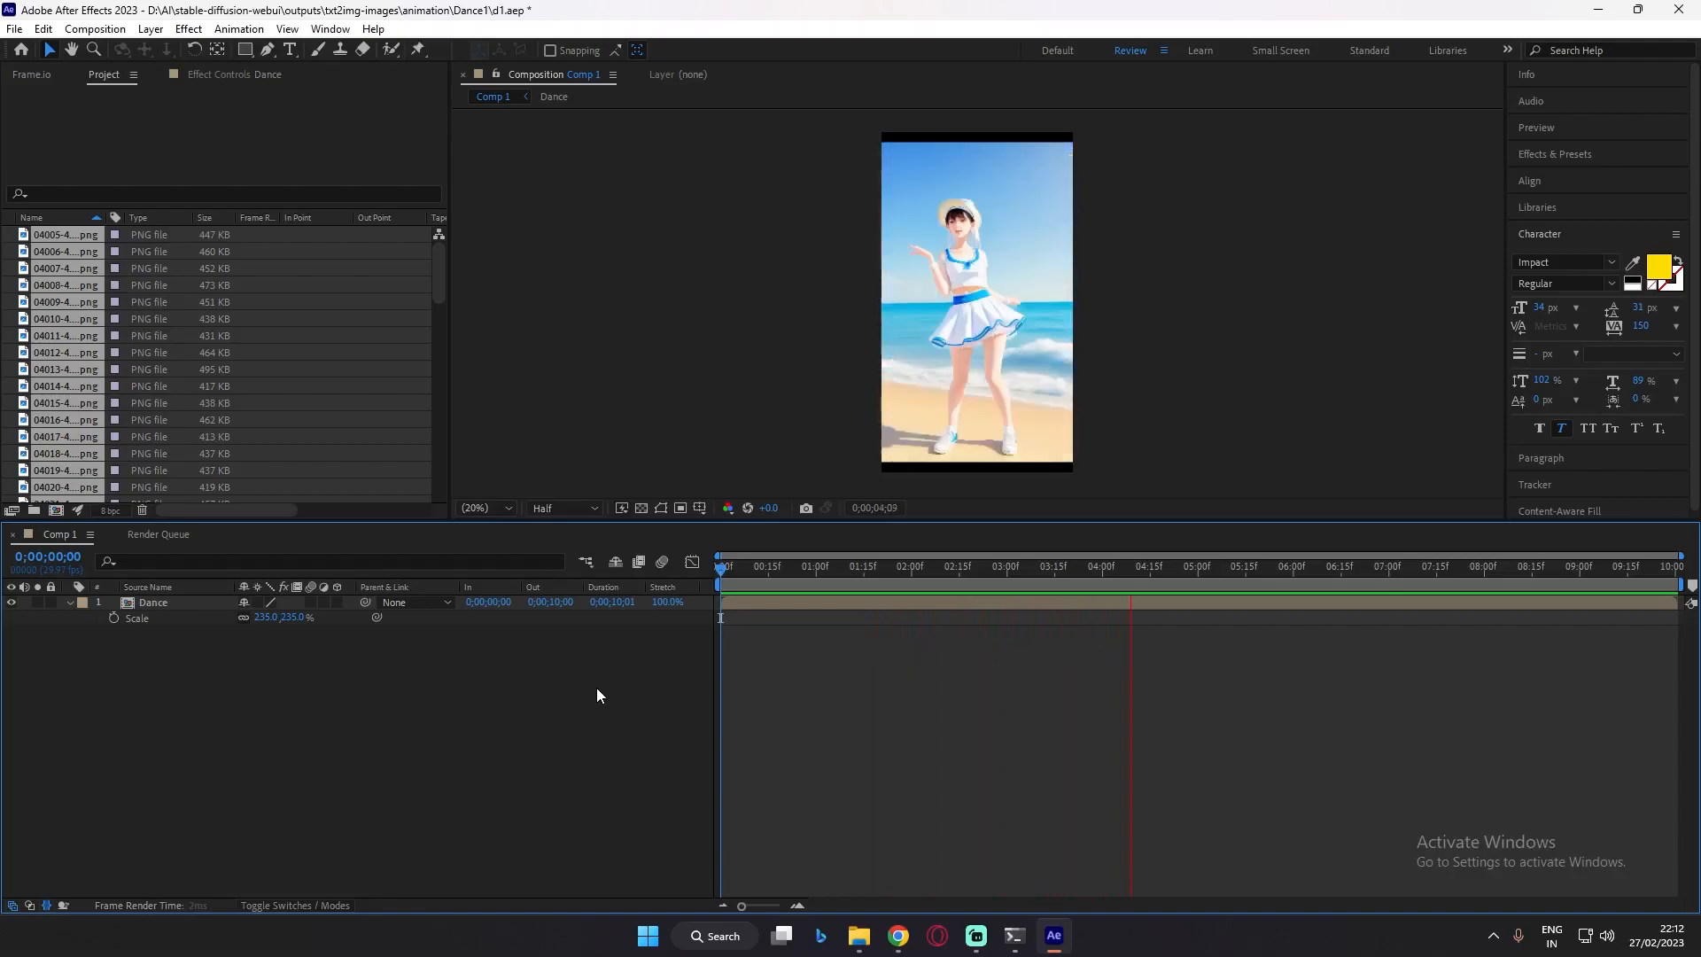
pyautogui.press('space')
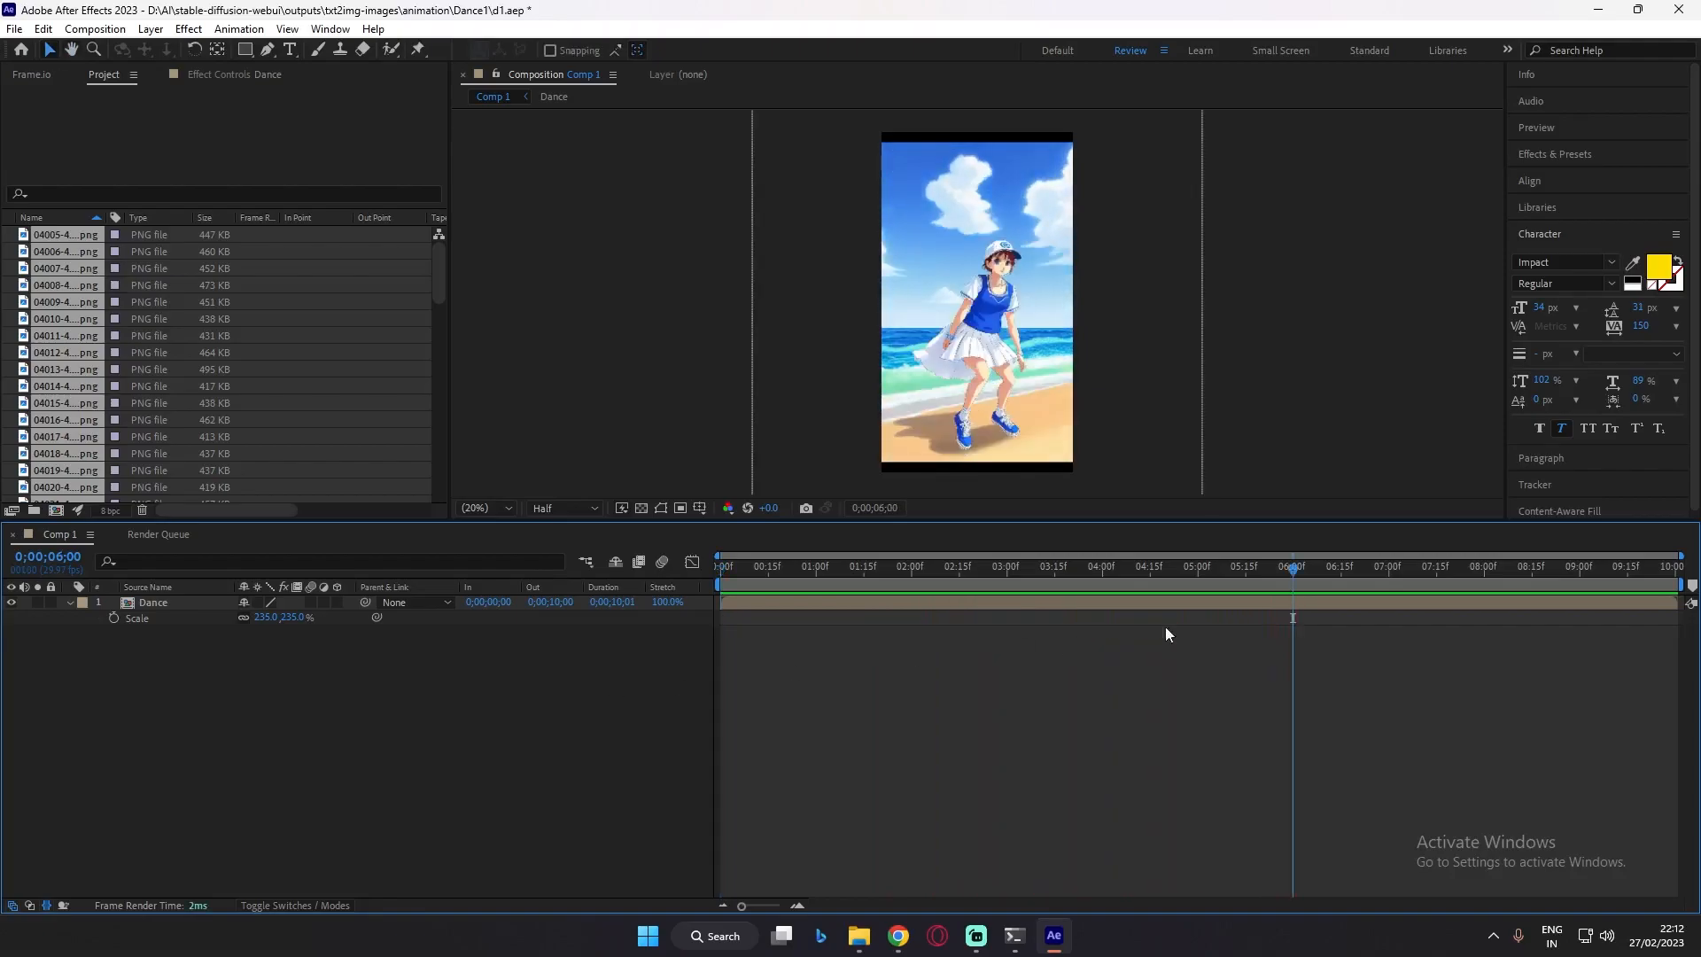
pyautogui.moveTo(1305, 574); pyautogui.dragTo(652, 587)
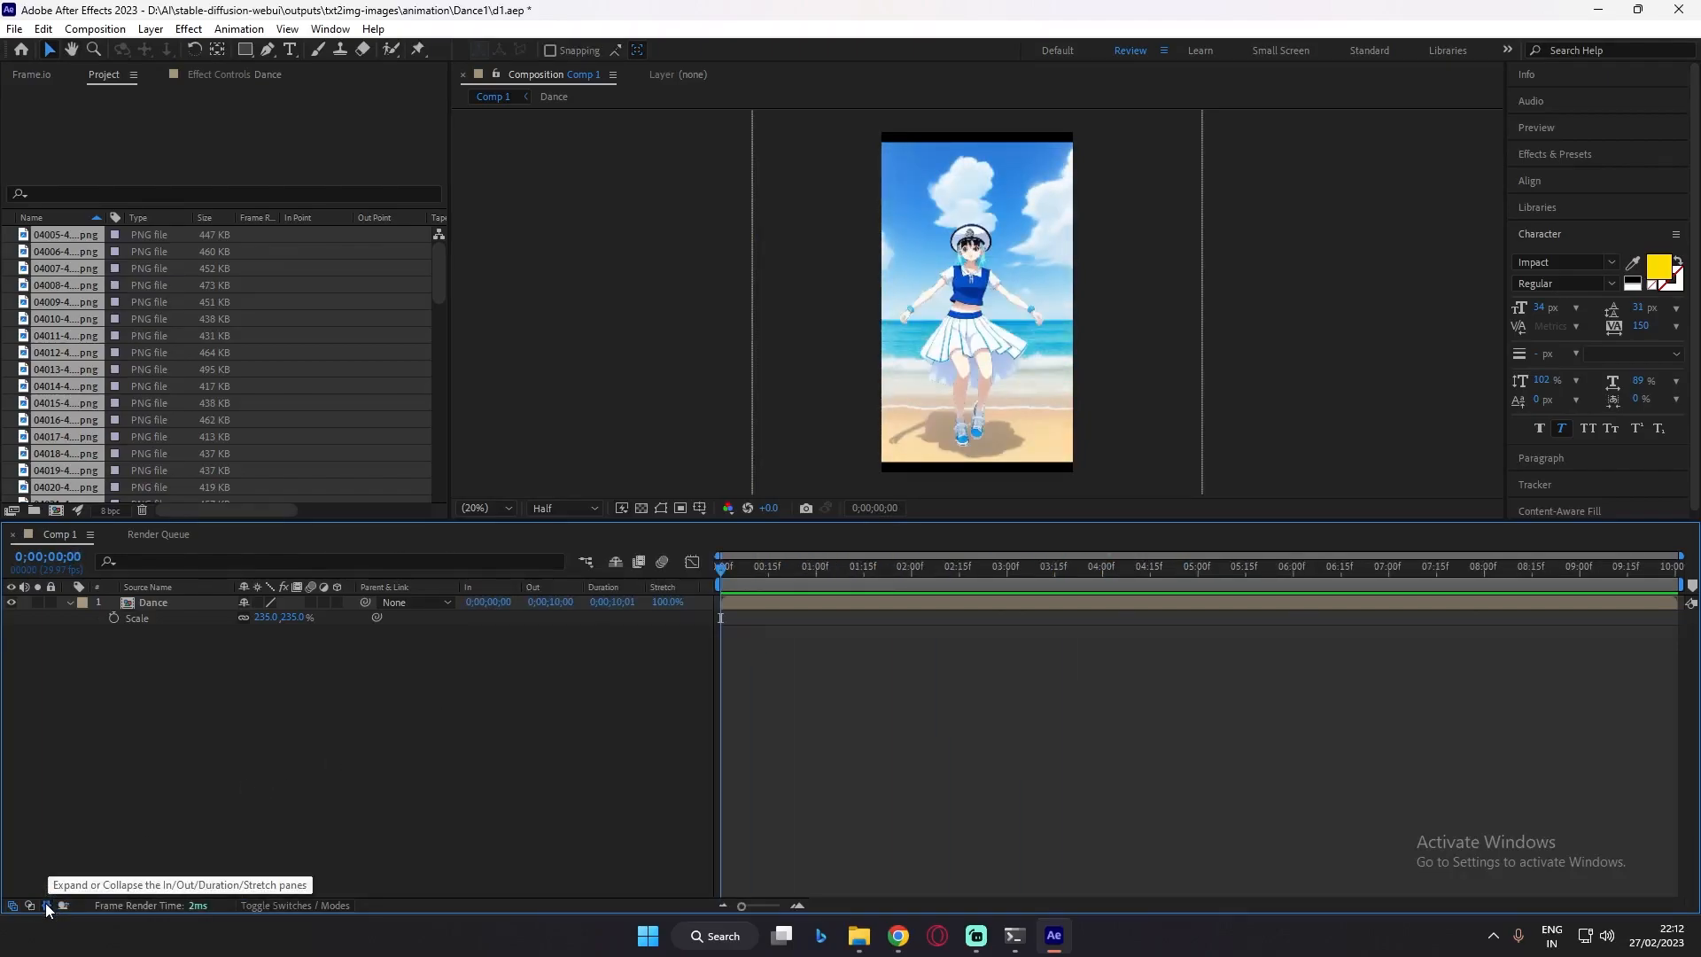
# Time-stretch the Dance layer to a new duration of 0;00;06;01 and preview its playback speed
pyautogui.click(666, 601)
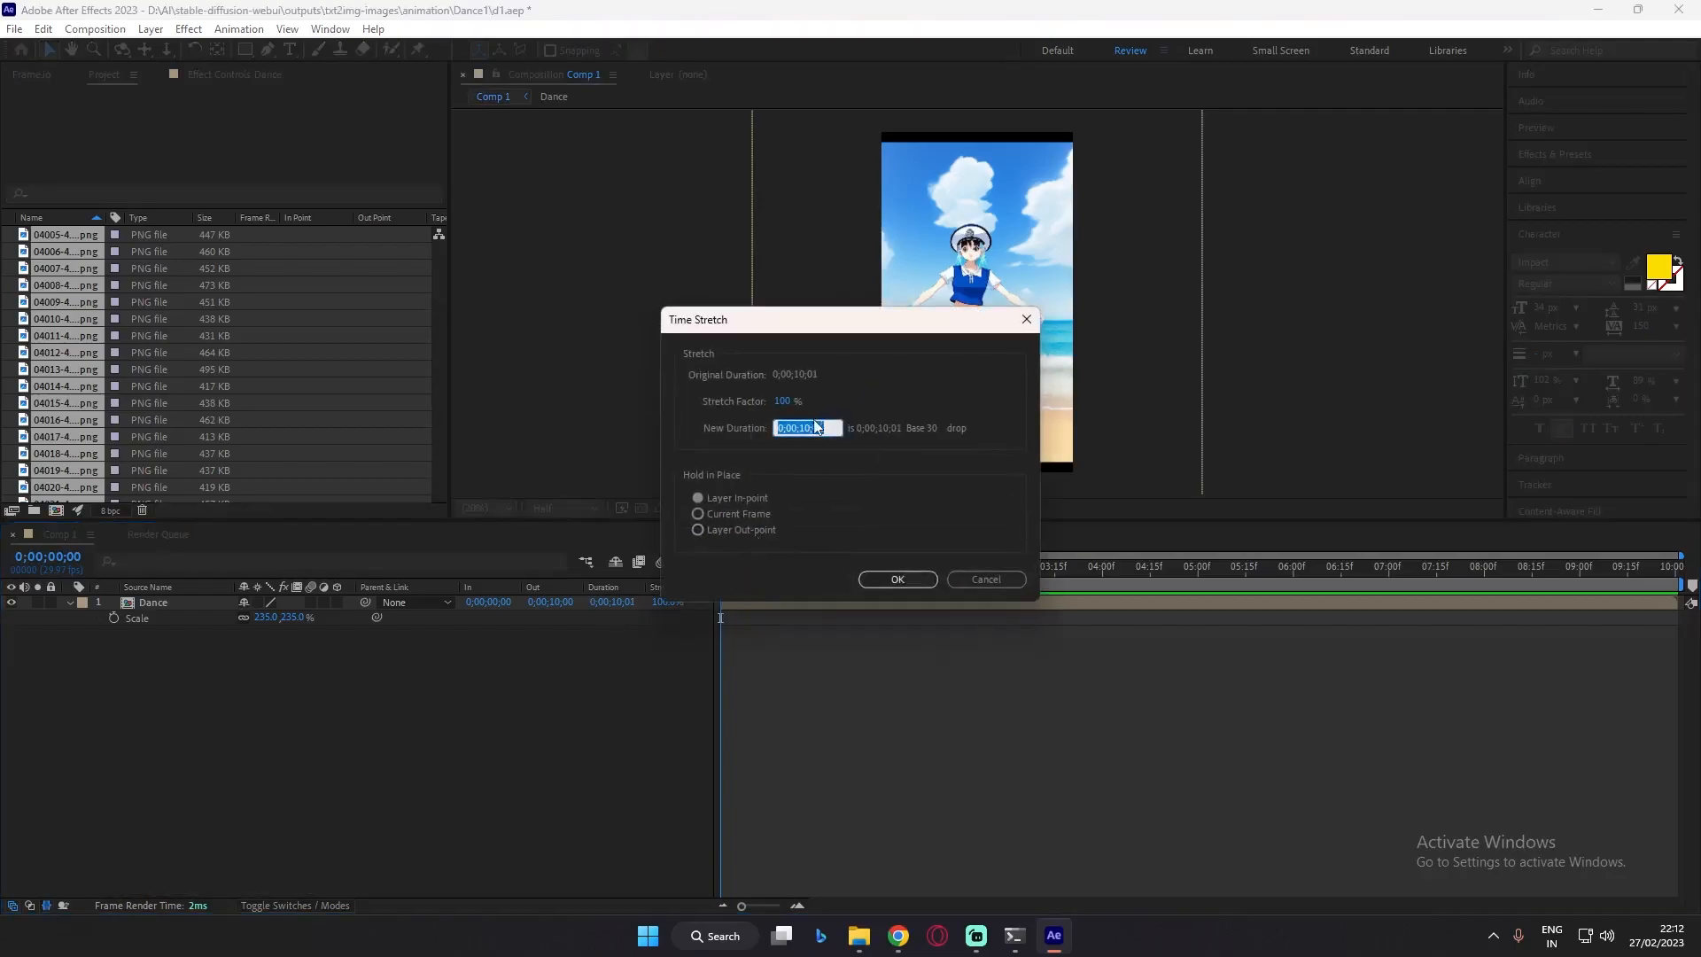
pyautogui.write('601')
pyautogui.press('Return')
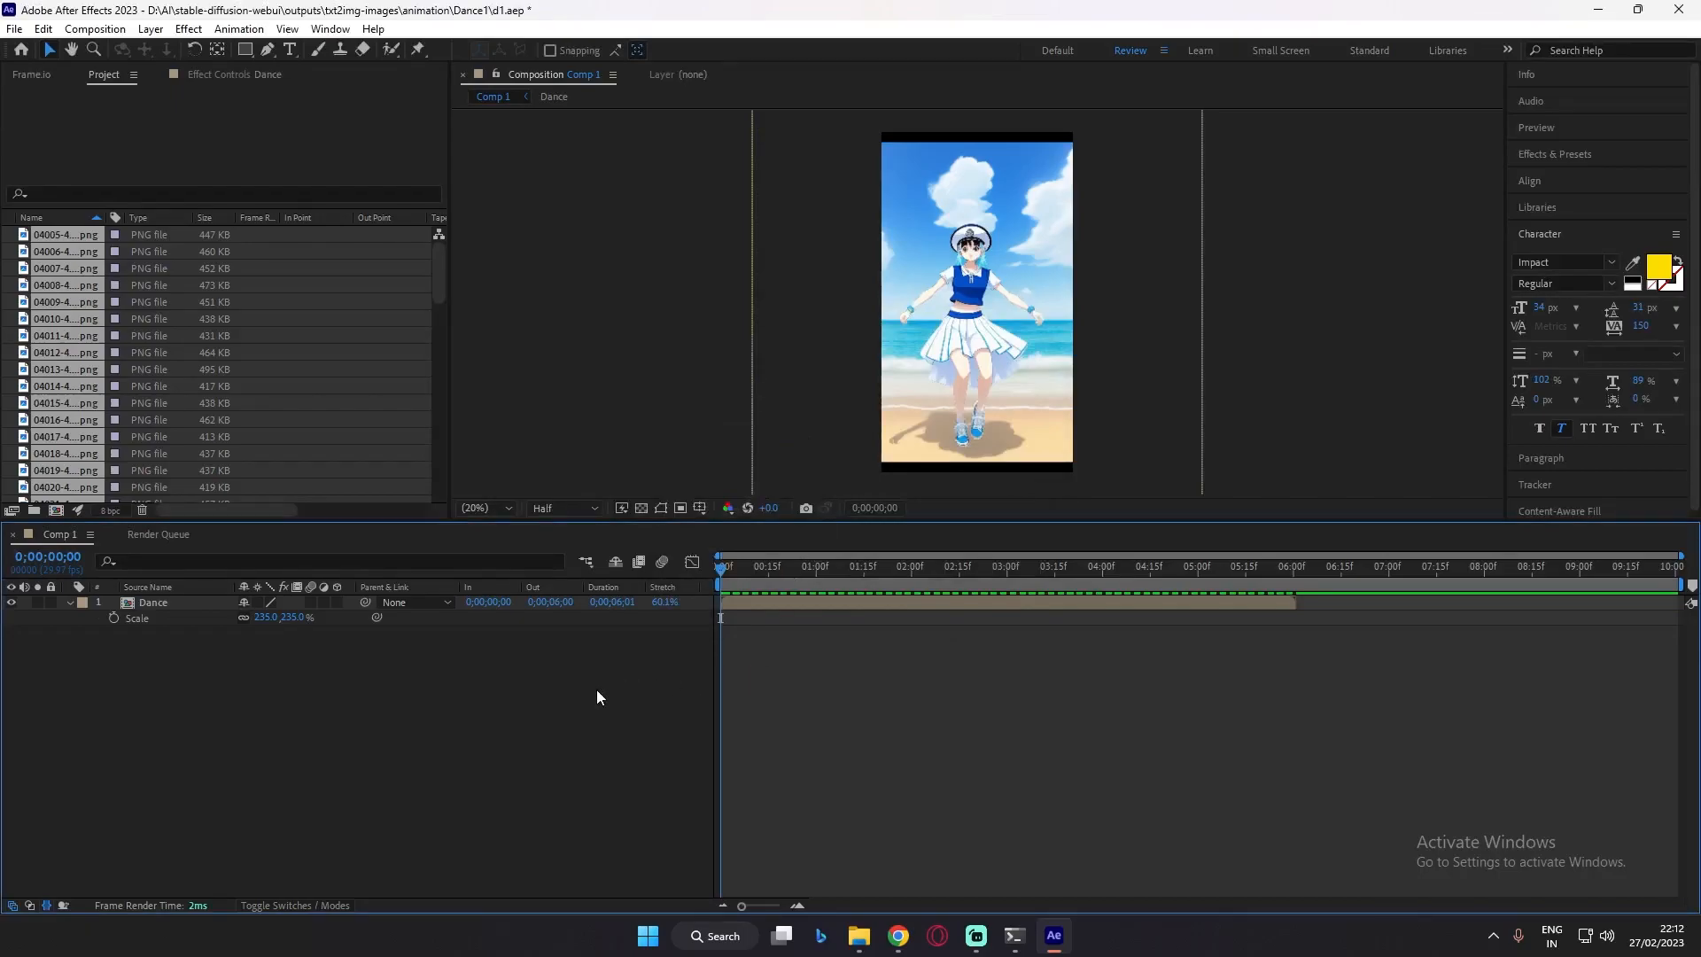
pyautogui.press('space')
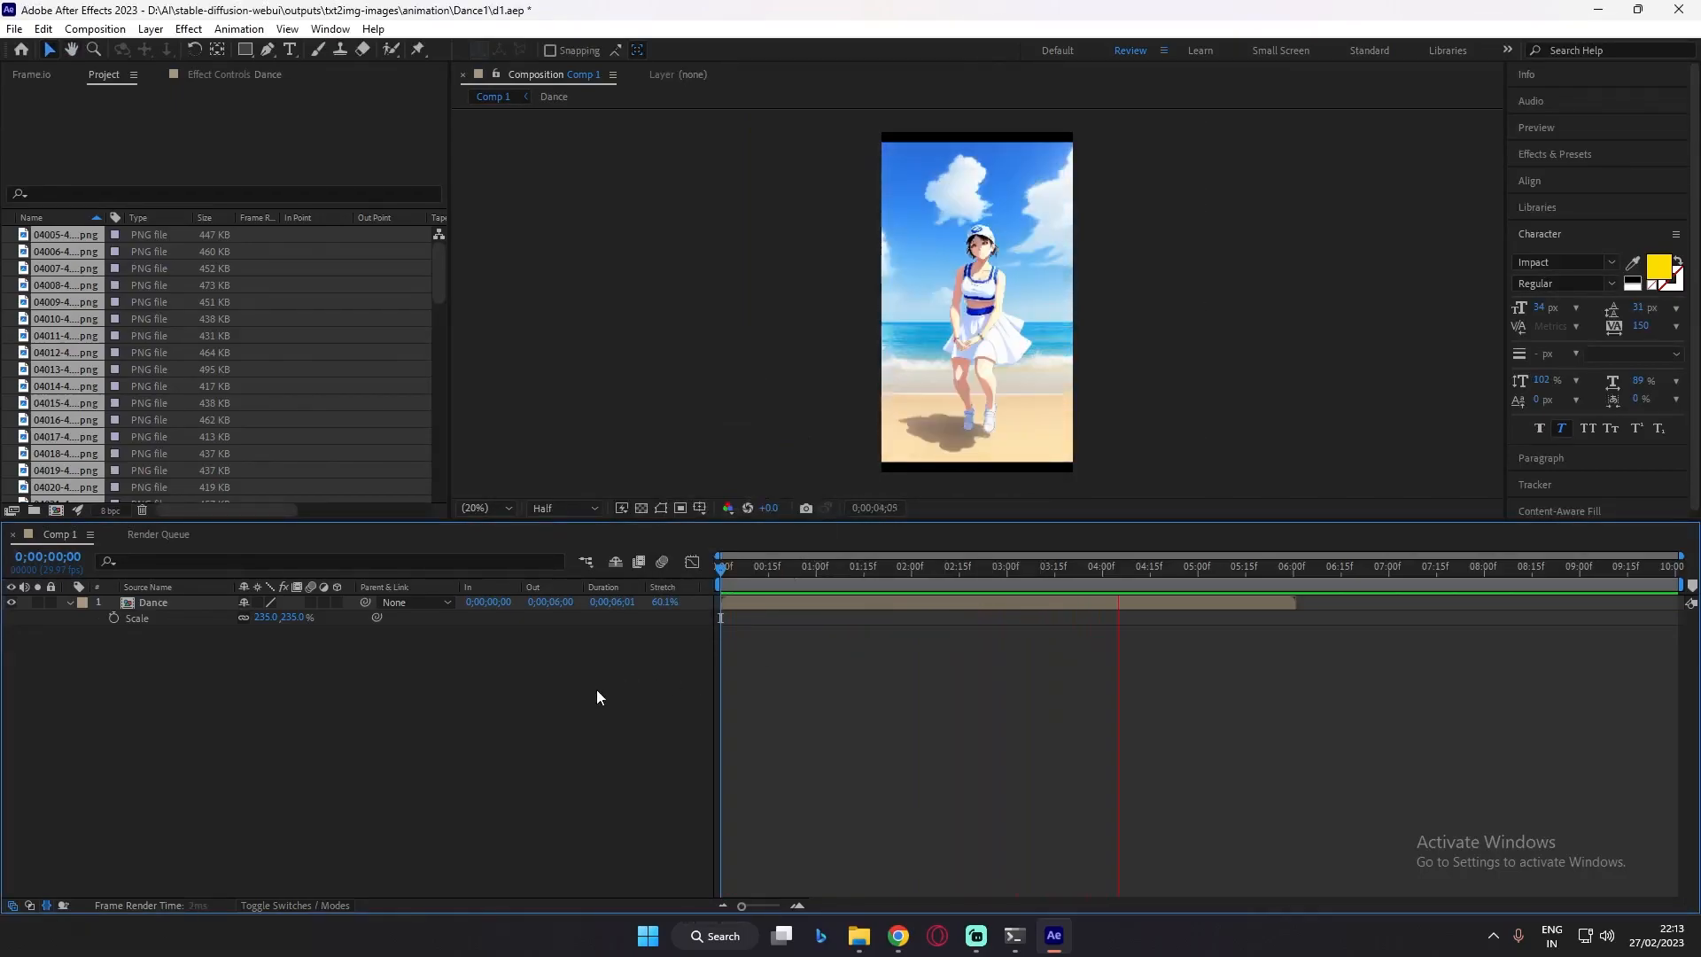
pyautogui.press('space')
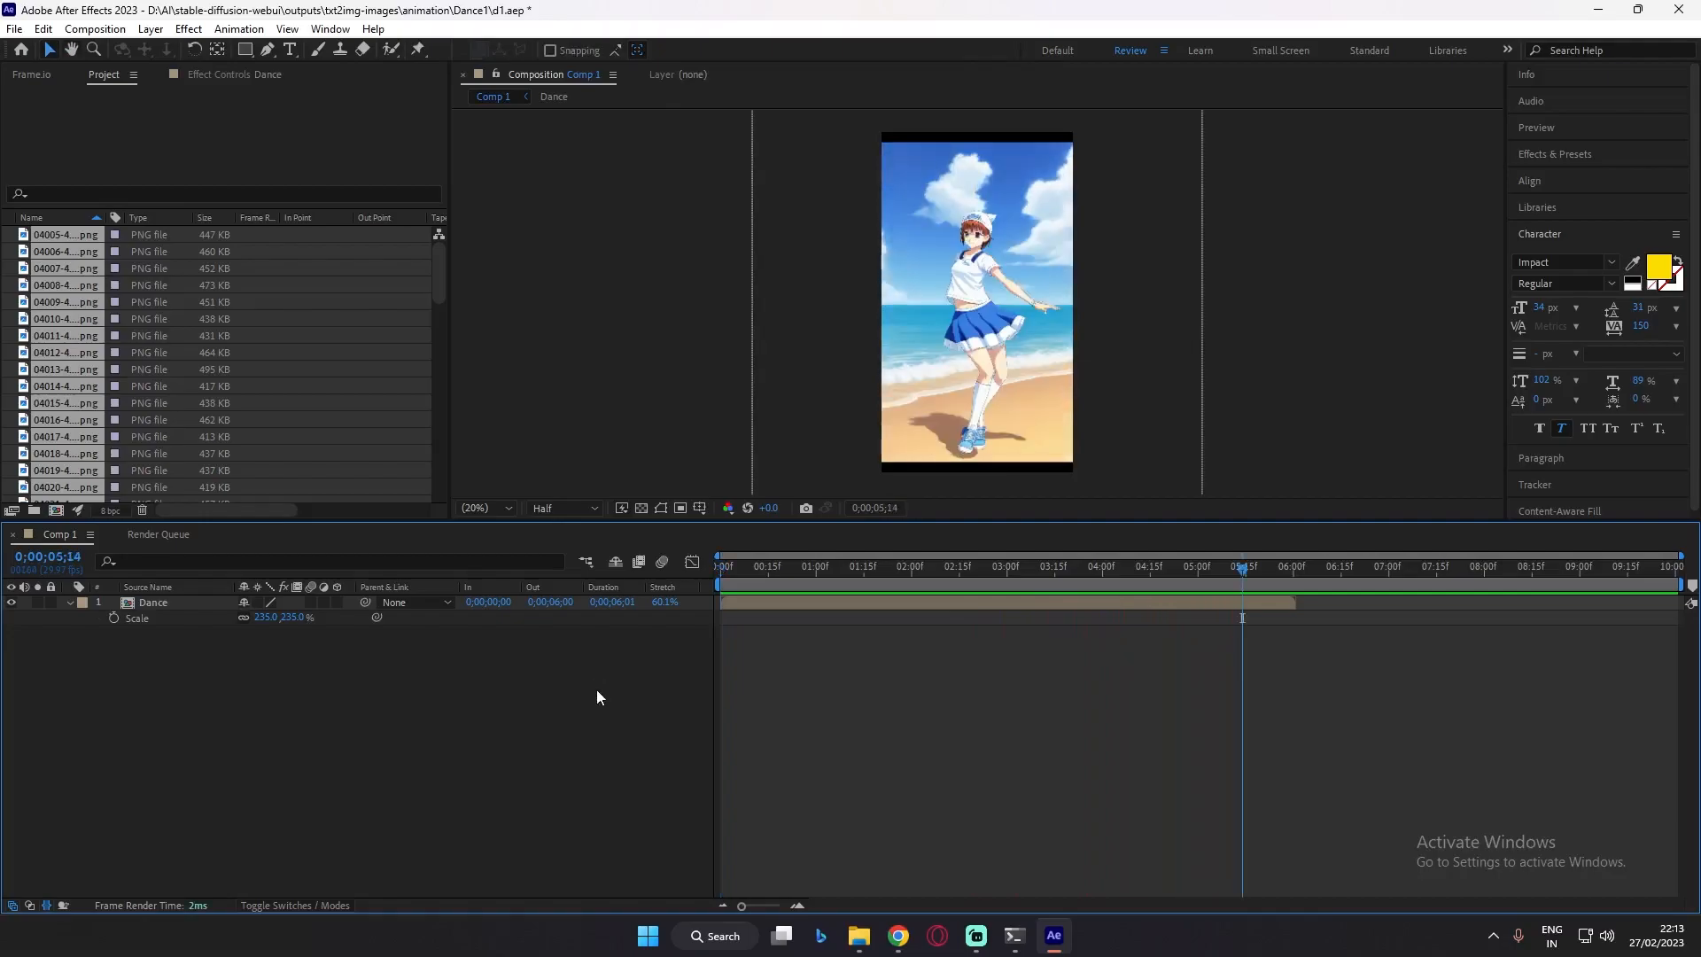
pyautogui.press('Home')
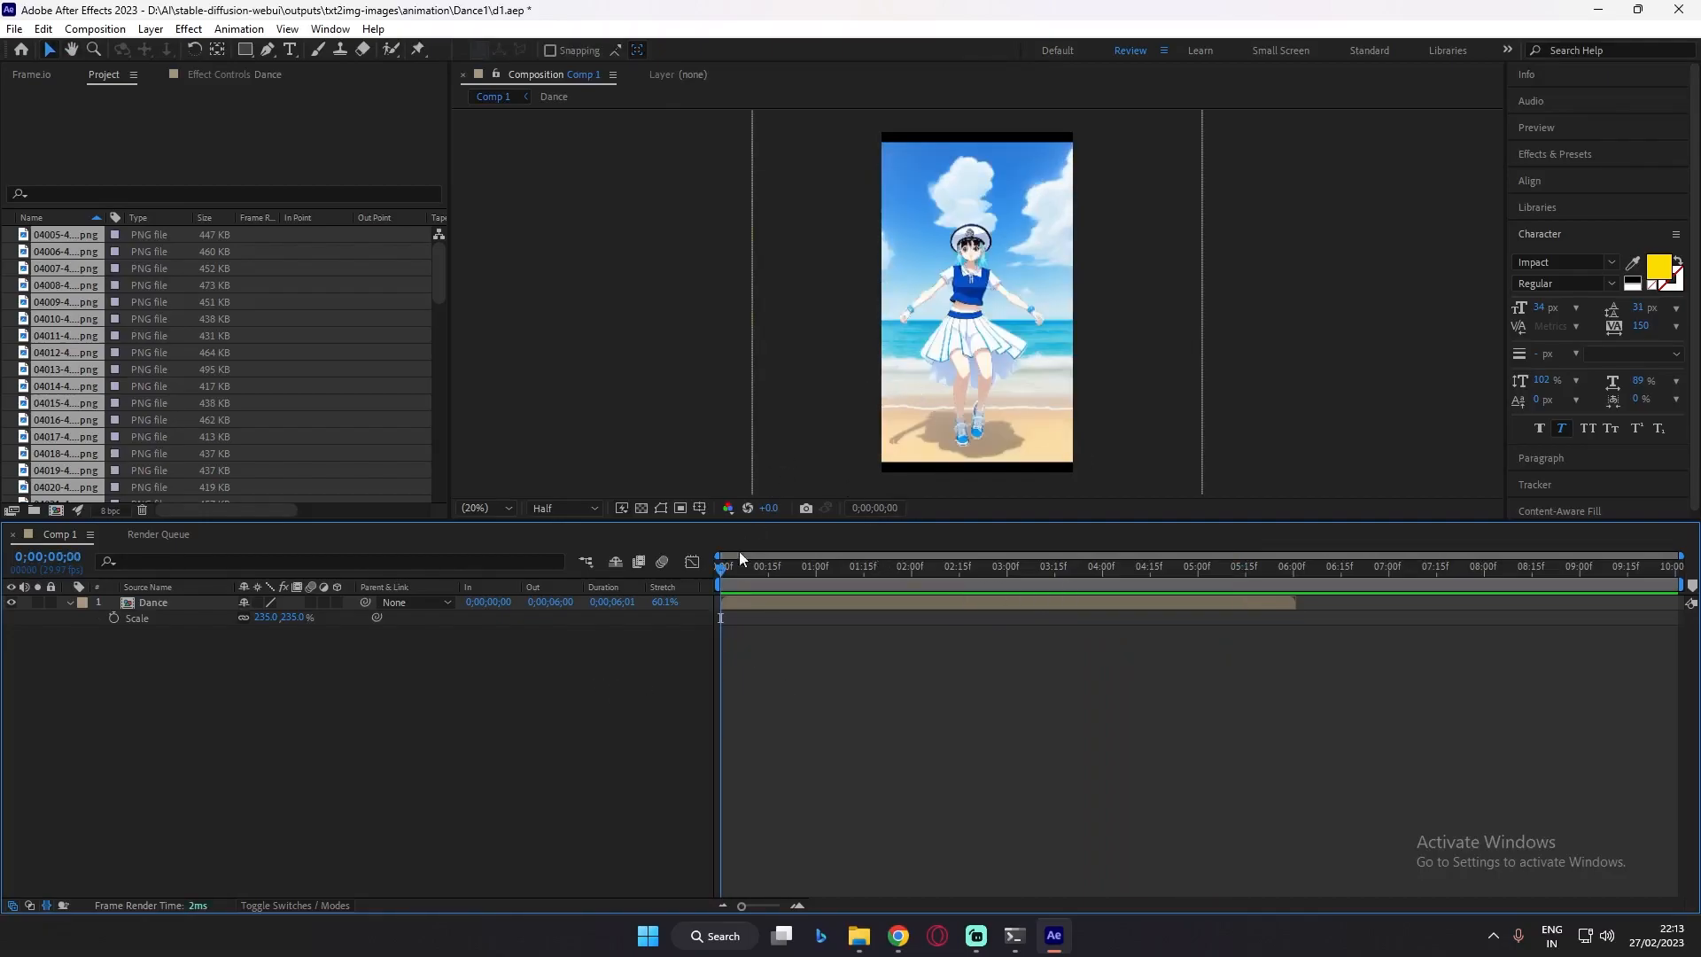
# Switch to File Explorer to check the rendered Dance1Op.mp4 in the Dance1 folder, and return to After Effects
pyautogui.click(858, 936)
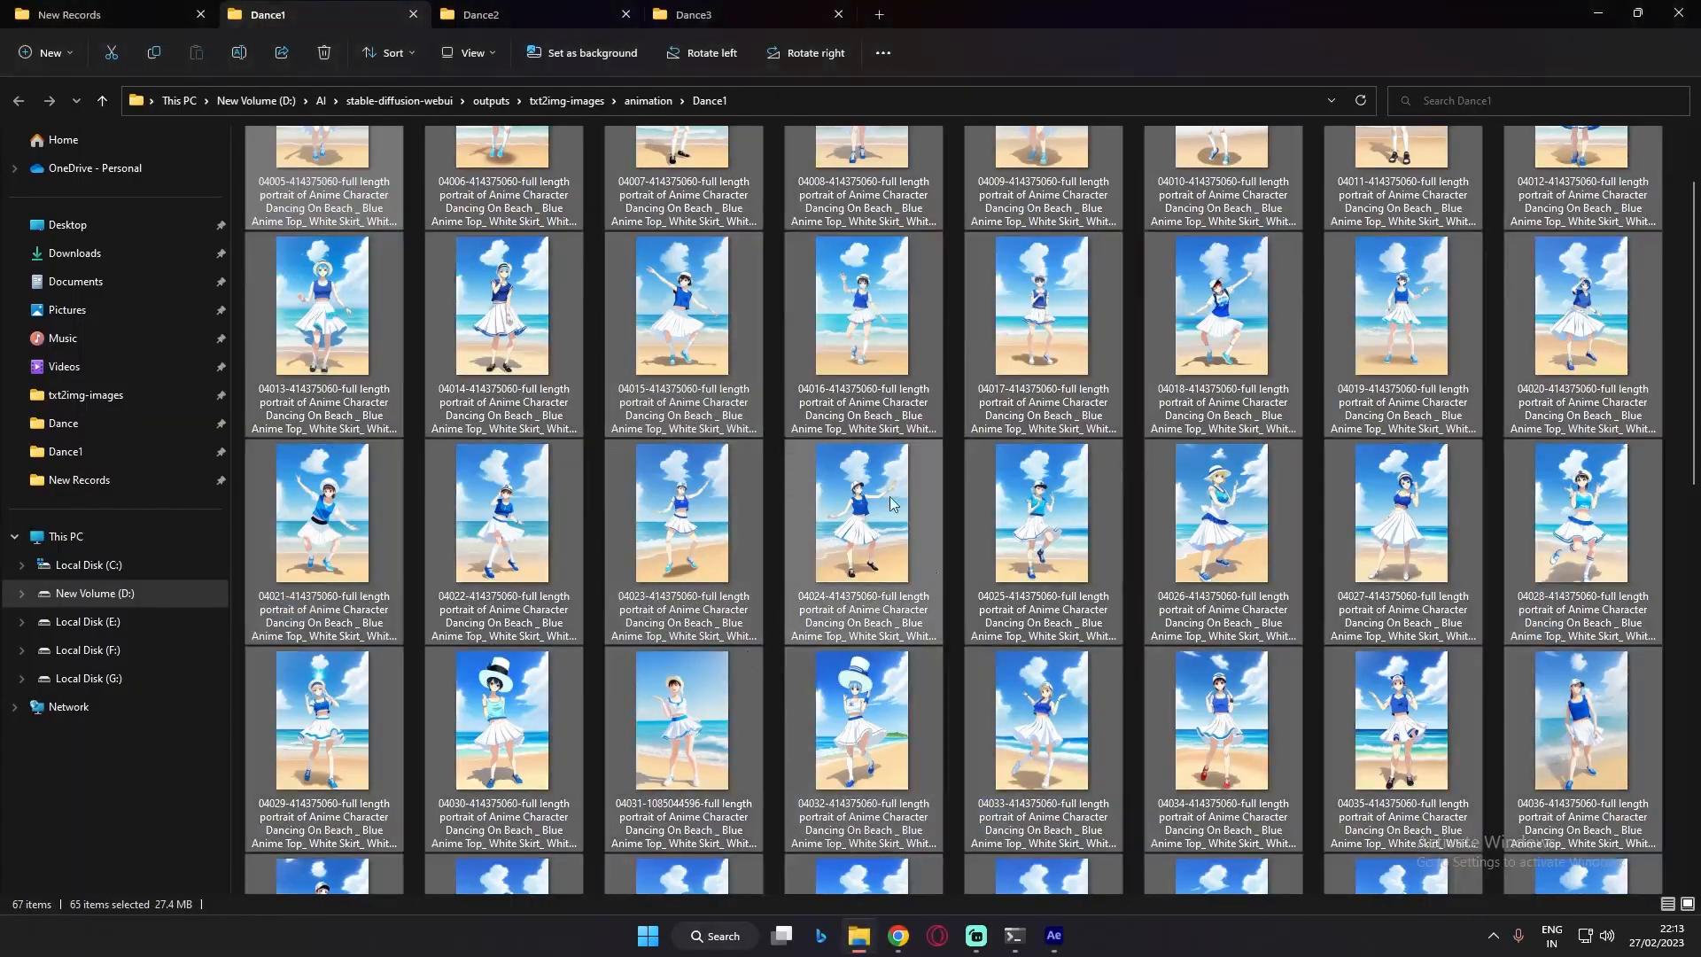
pyautogui.scroll(1, 737, 572)
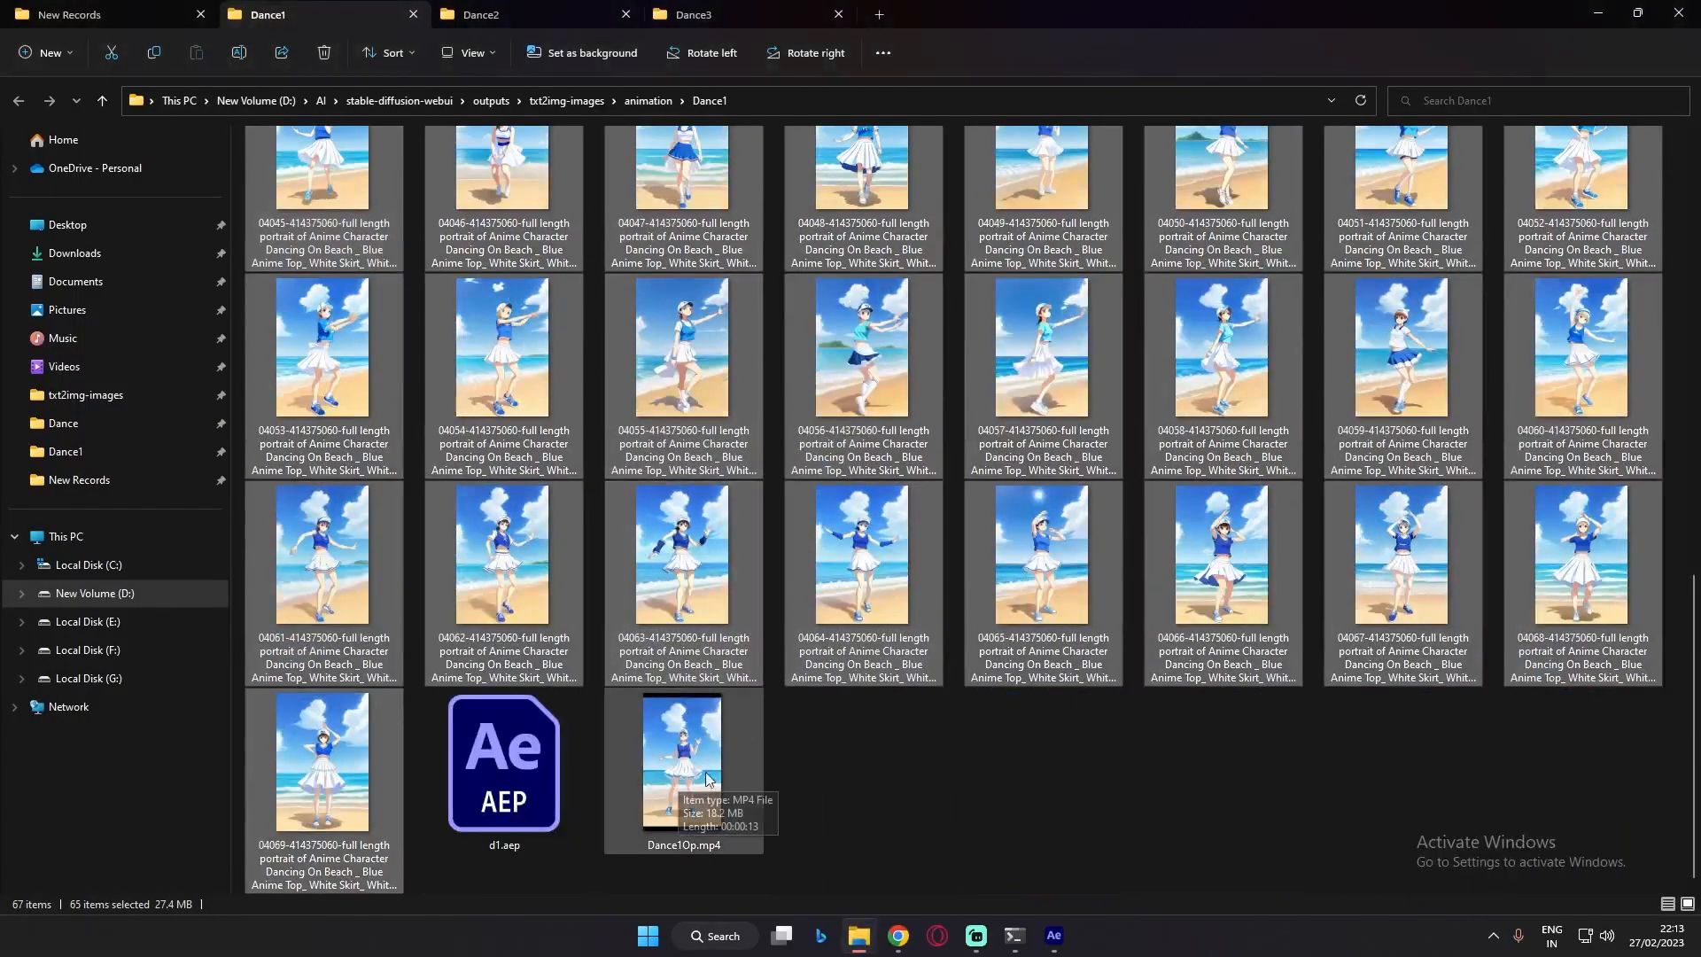
pyautogui.hotkey('alt', 'Tab')
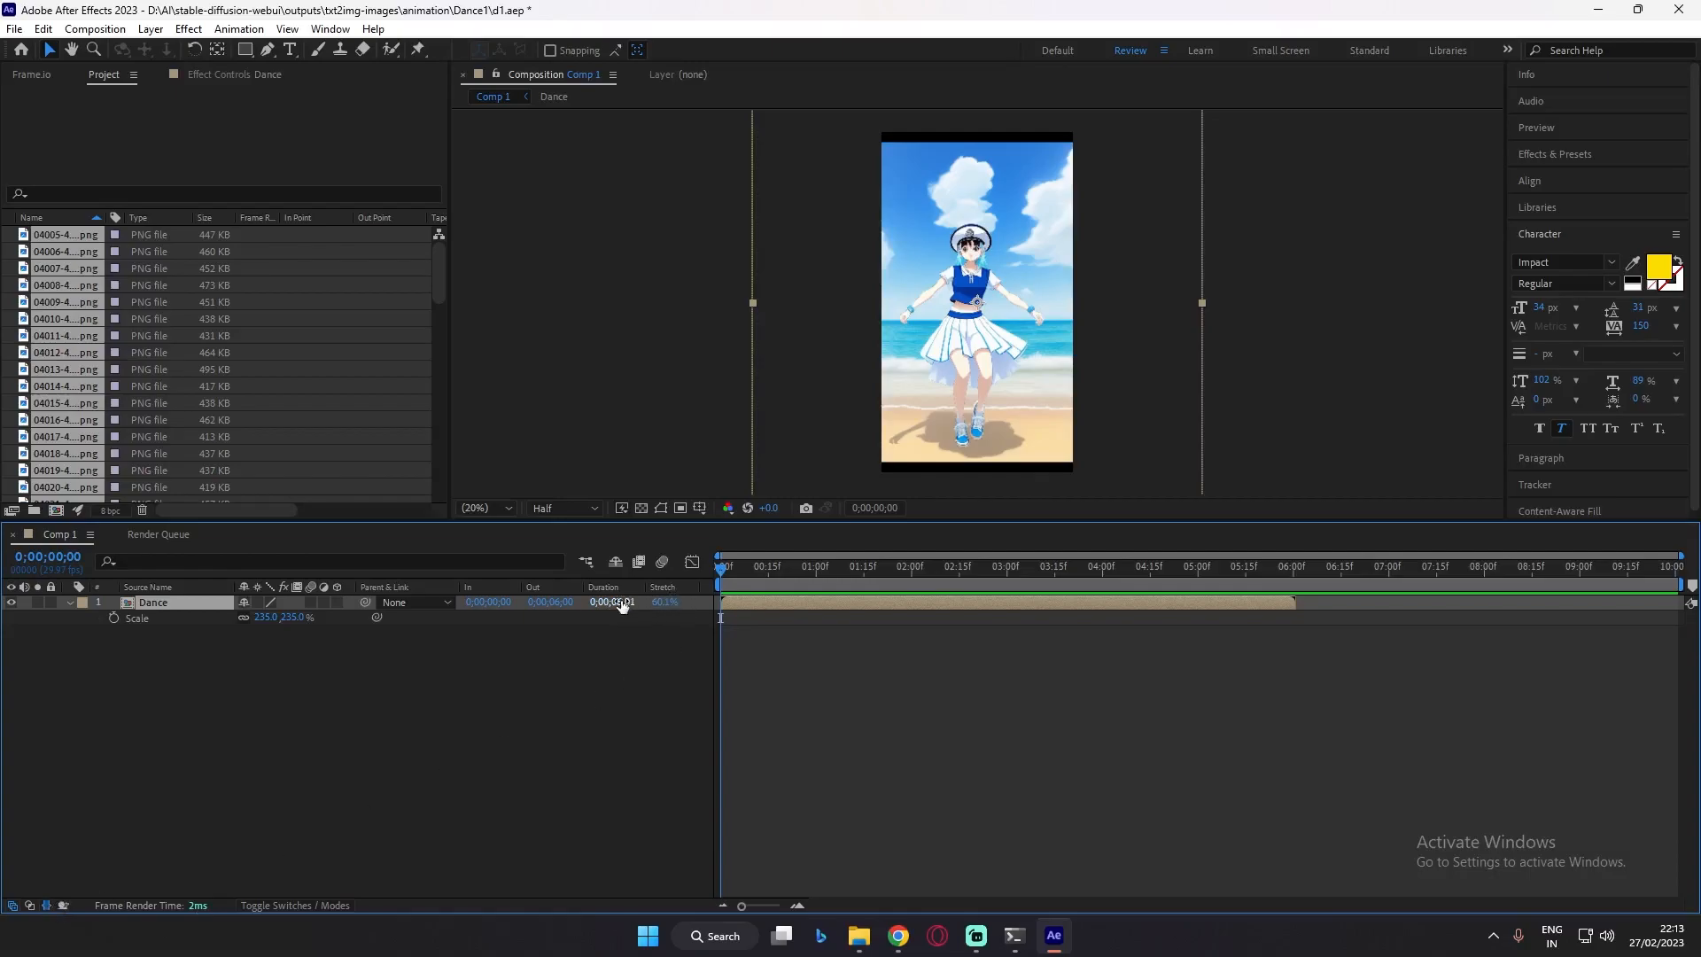
# Time-stretch the Dance layer to a new duration of 0;00;05;01 and preview the faster animation
pyautogui.click(664, 603)
pyautogui.click(833, 428)
pyautogui.click(811, 428)
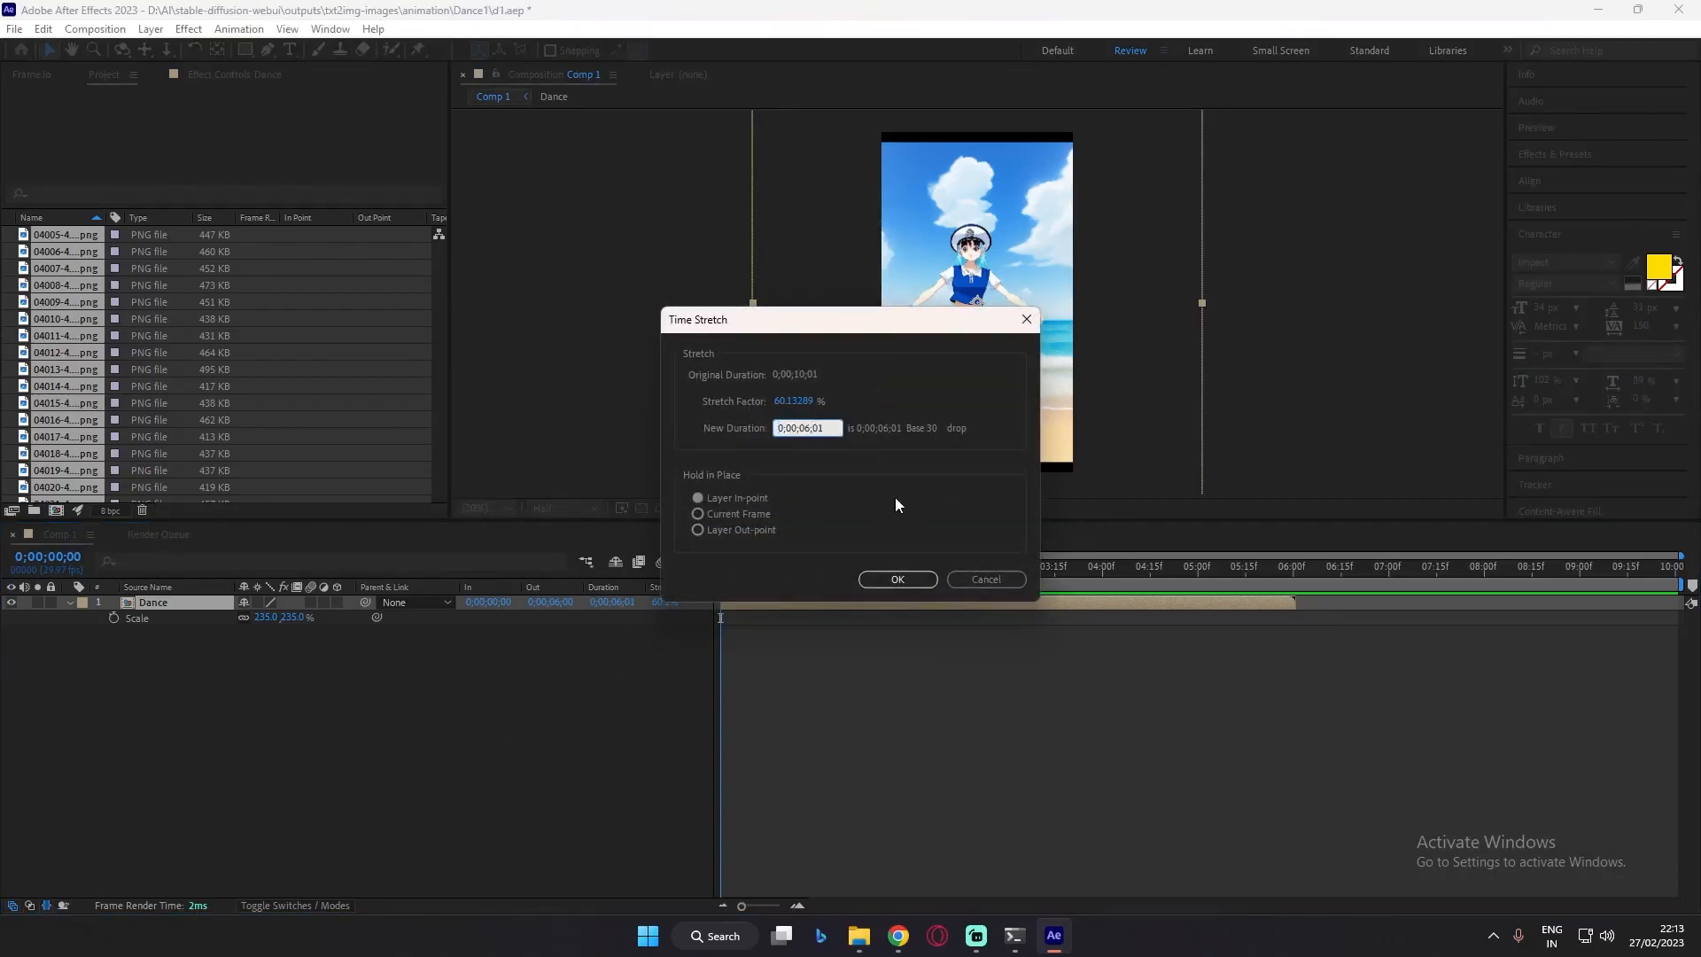
pyautogui.press('BackSpace')
pyautogui.write('5')
pyautogui.click(910, 583)
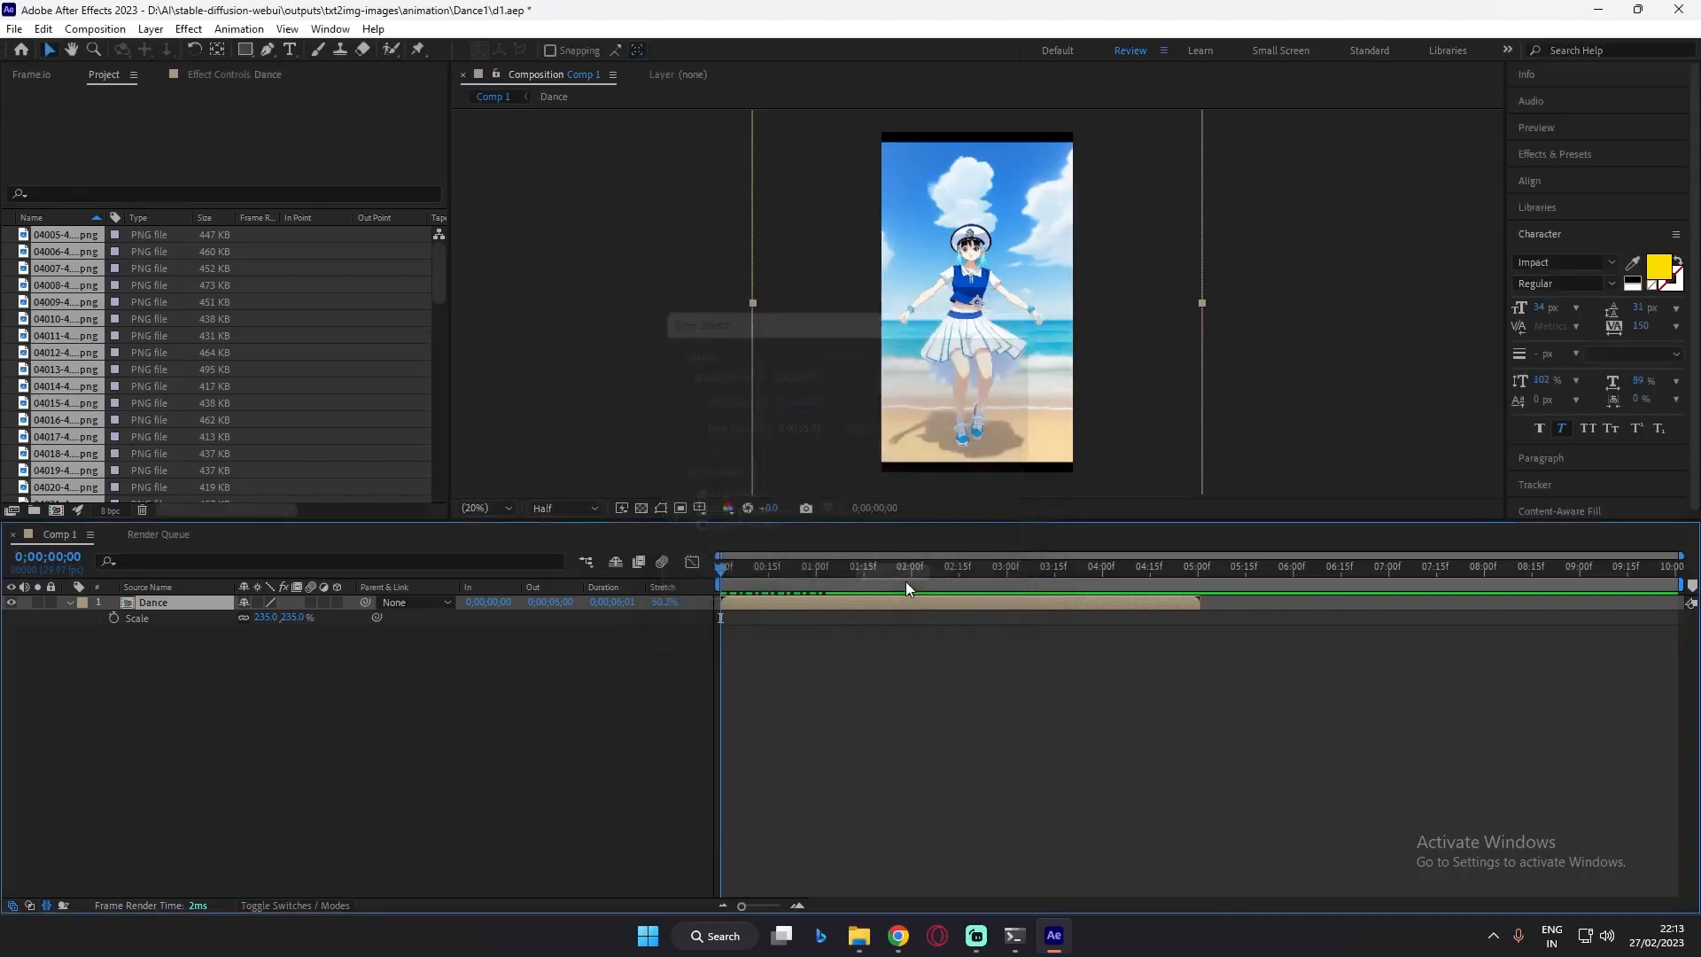
pyautogui.press('space')
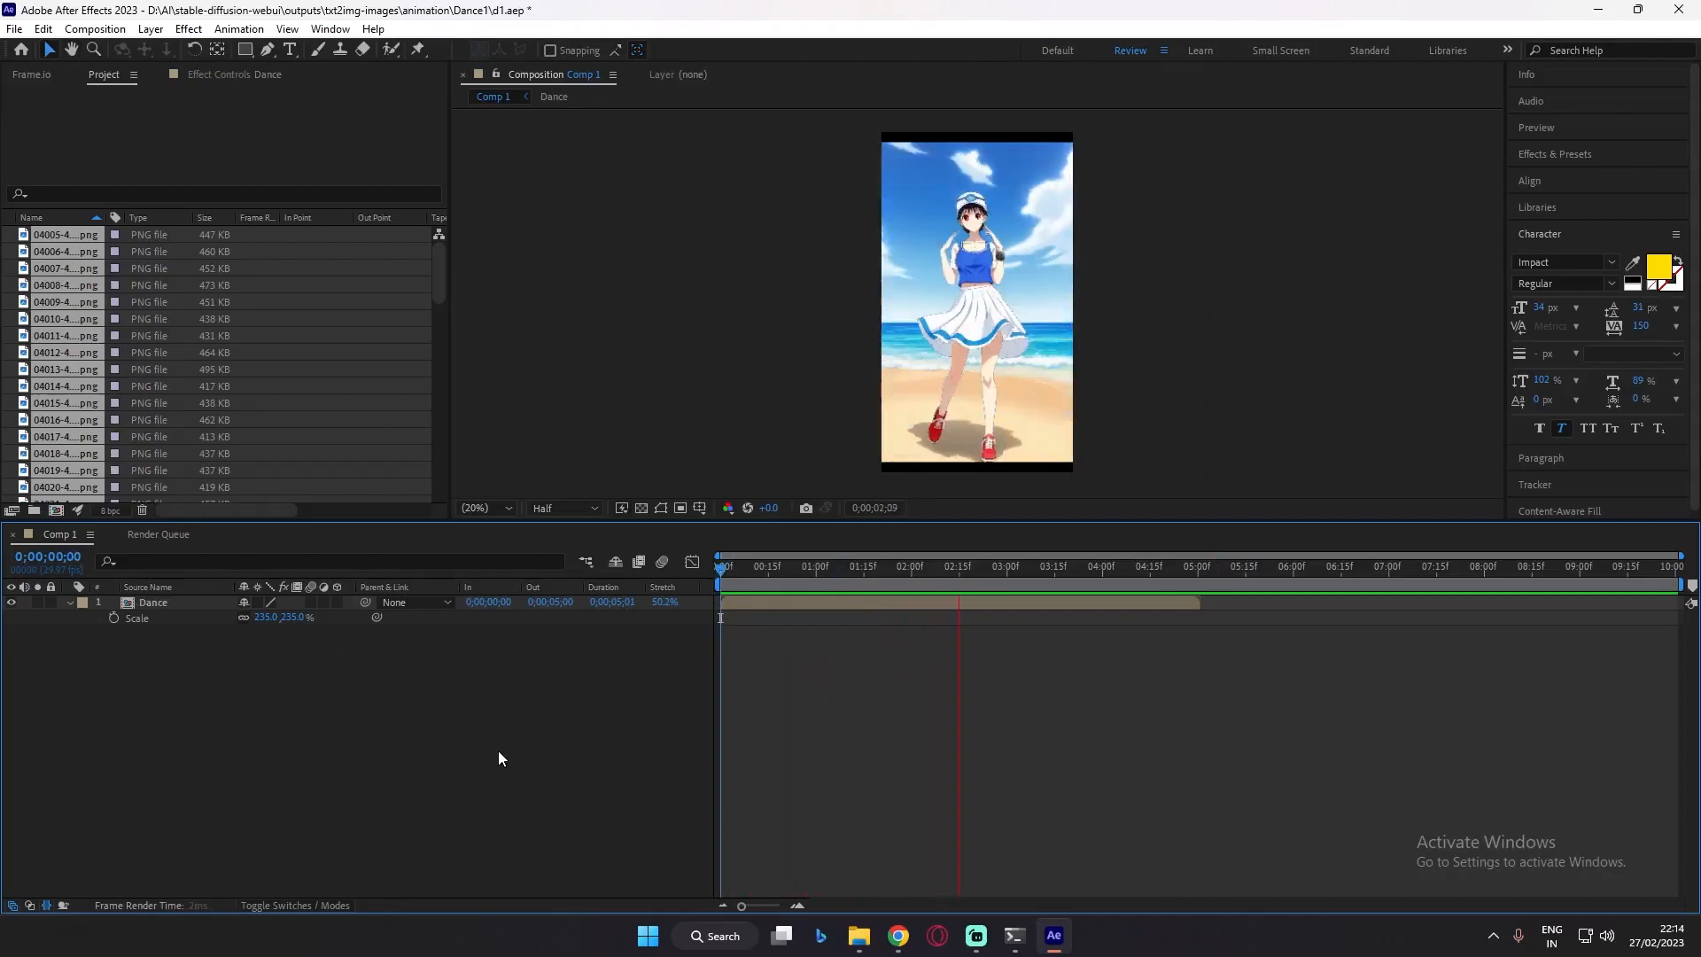
pyautogui.press('space')
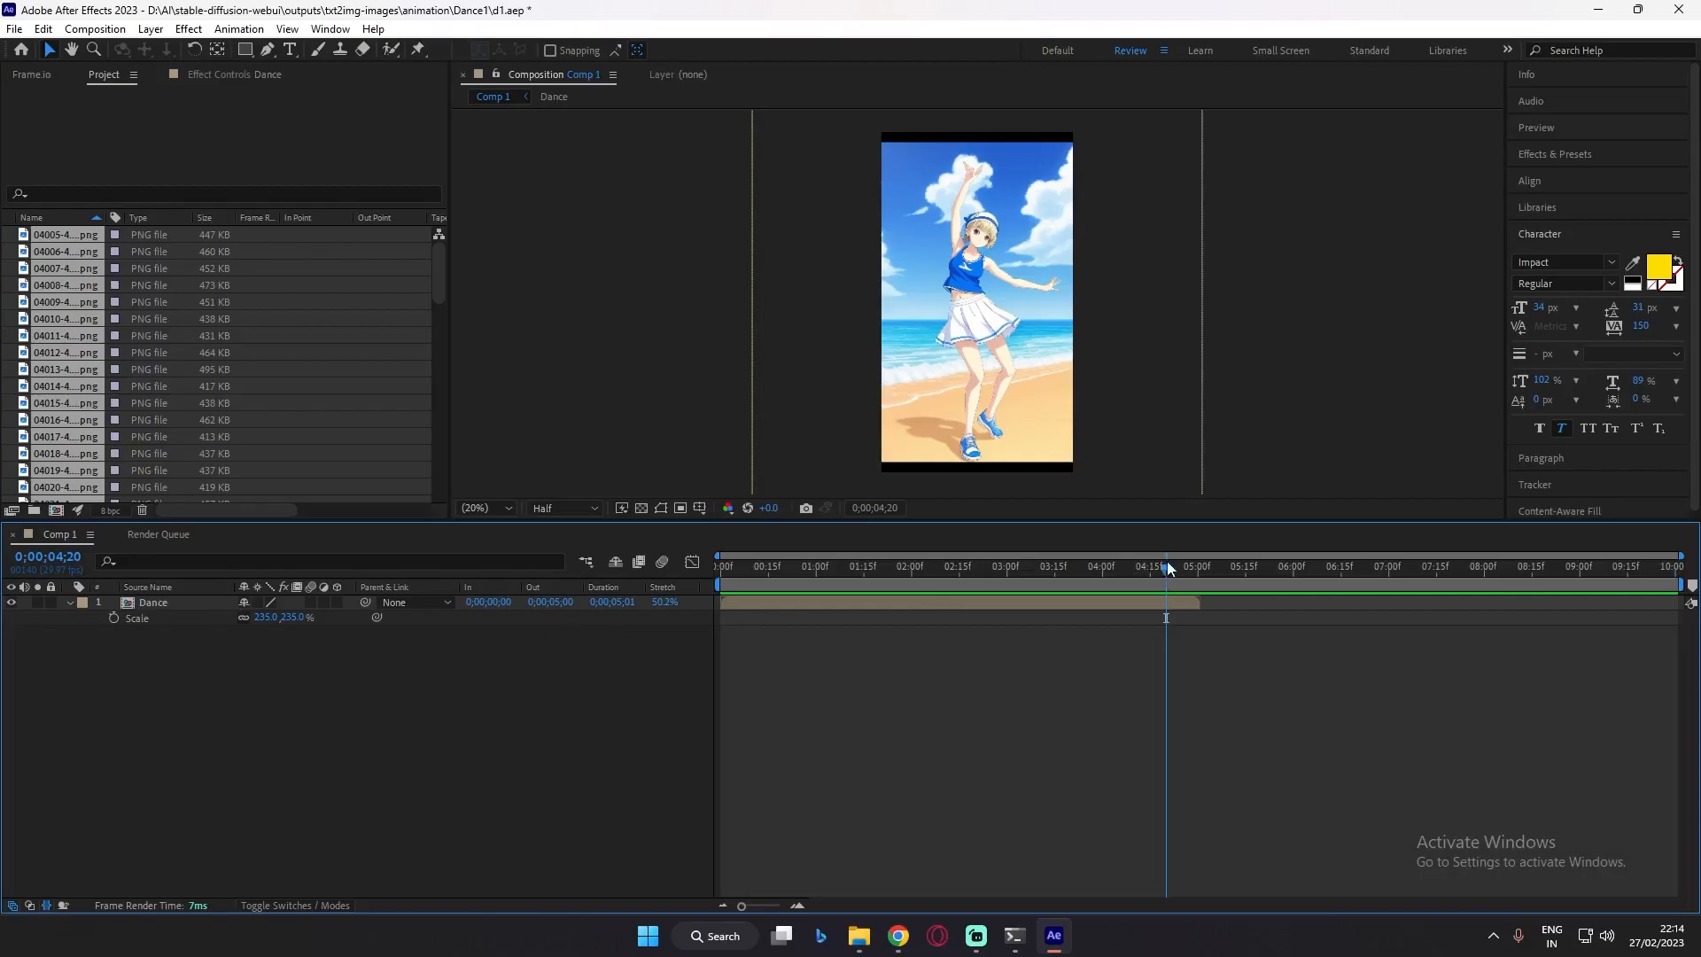
pyautogui.moveTo(1167, 561); pyautogui.dragTo(142, 576)
# Duplicate the Dance layer and time-reverse the upper copy
pyautogui.click(152, 602)
pyautogui.hotkey('ctrl', 'd')
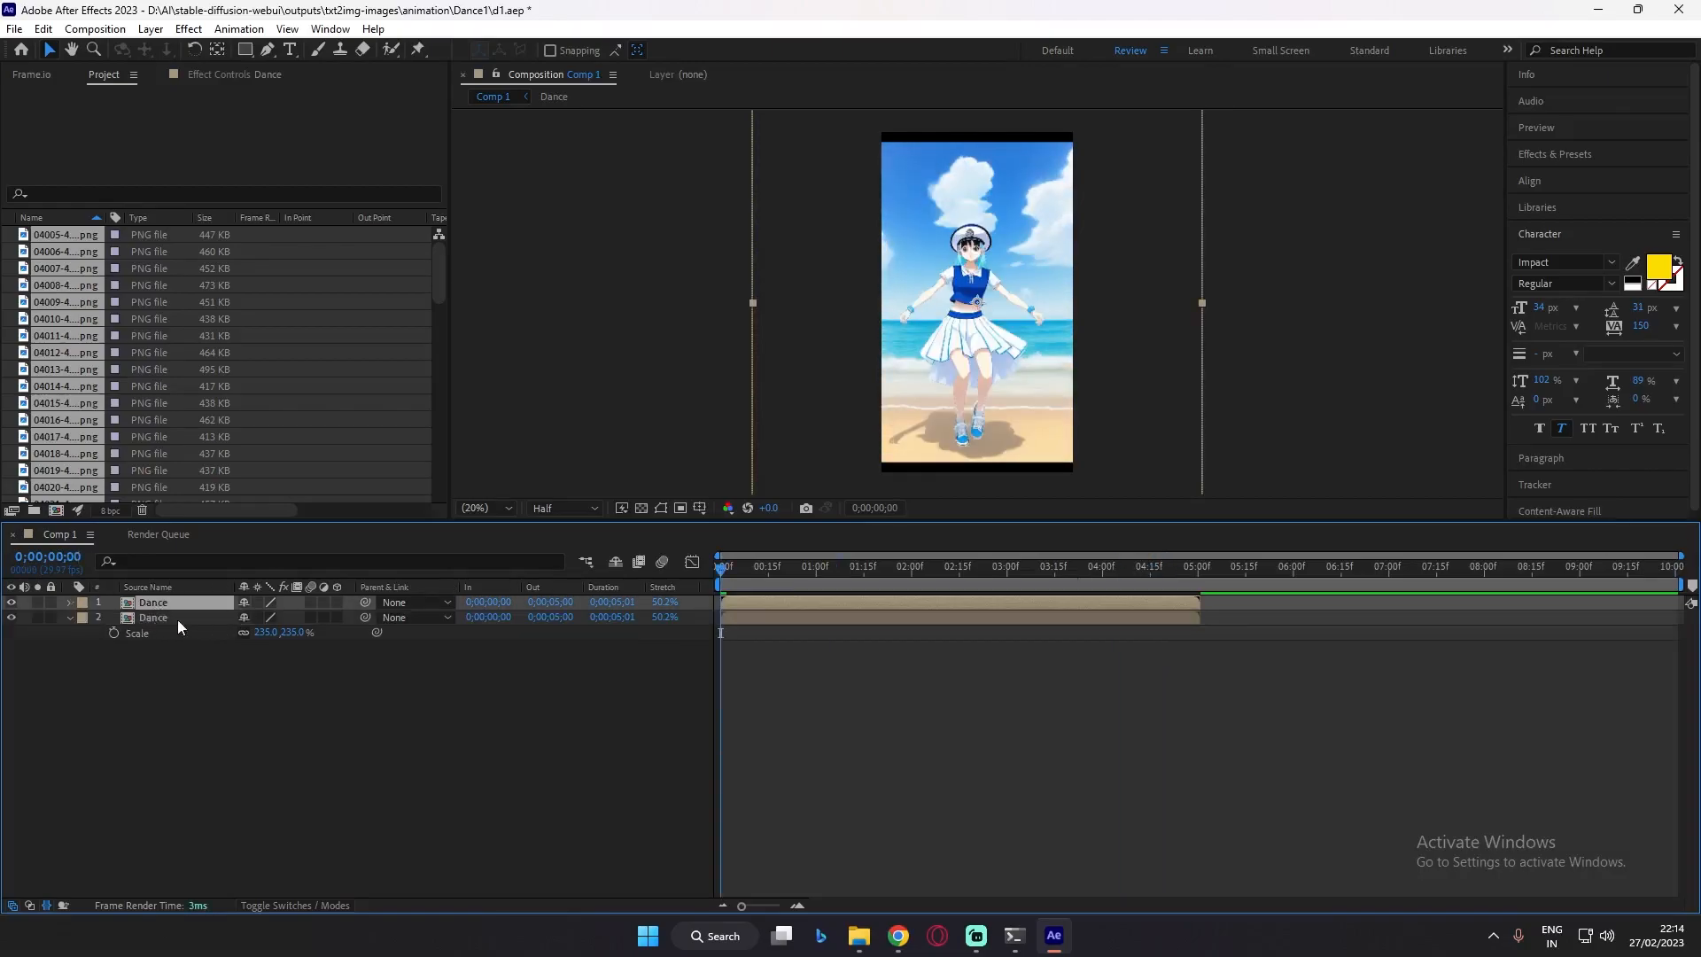
pyautogui.rightClick(162, 606)
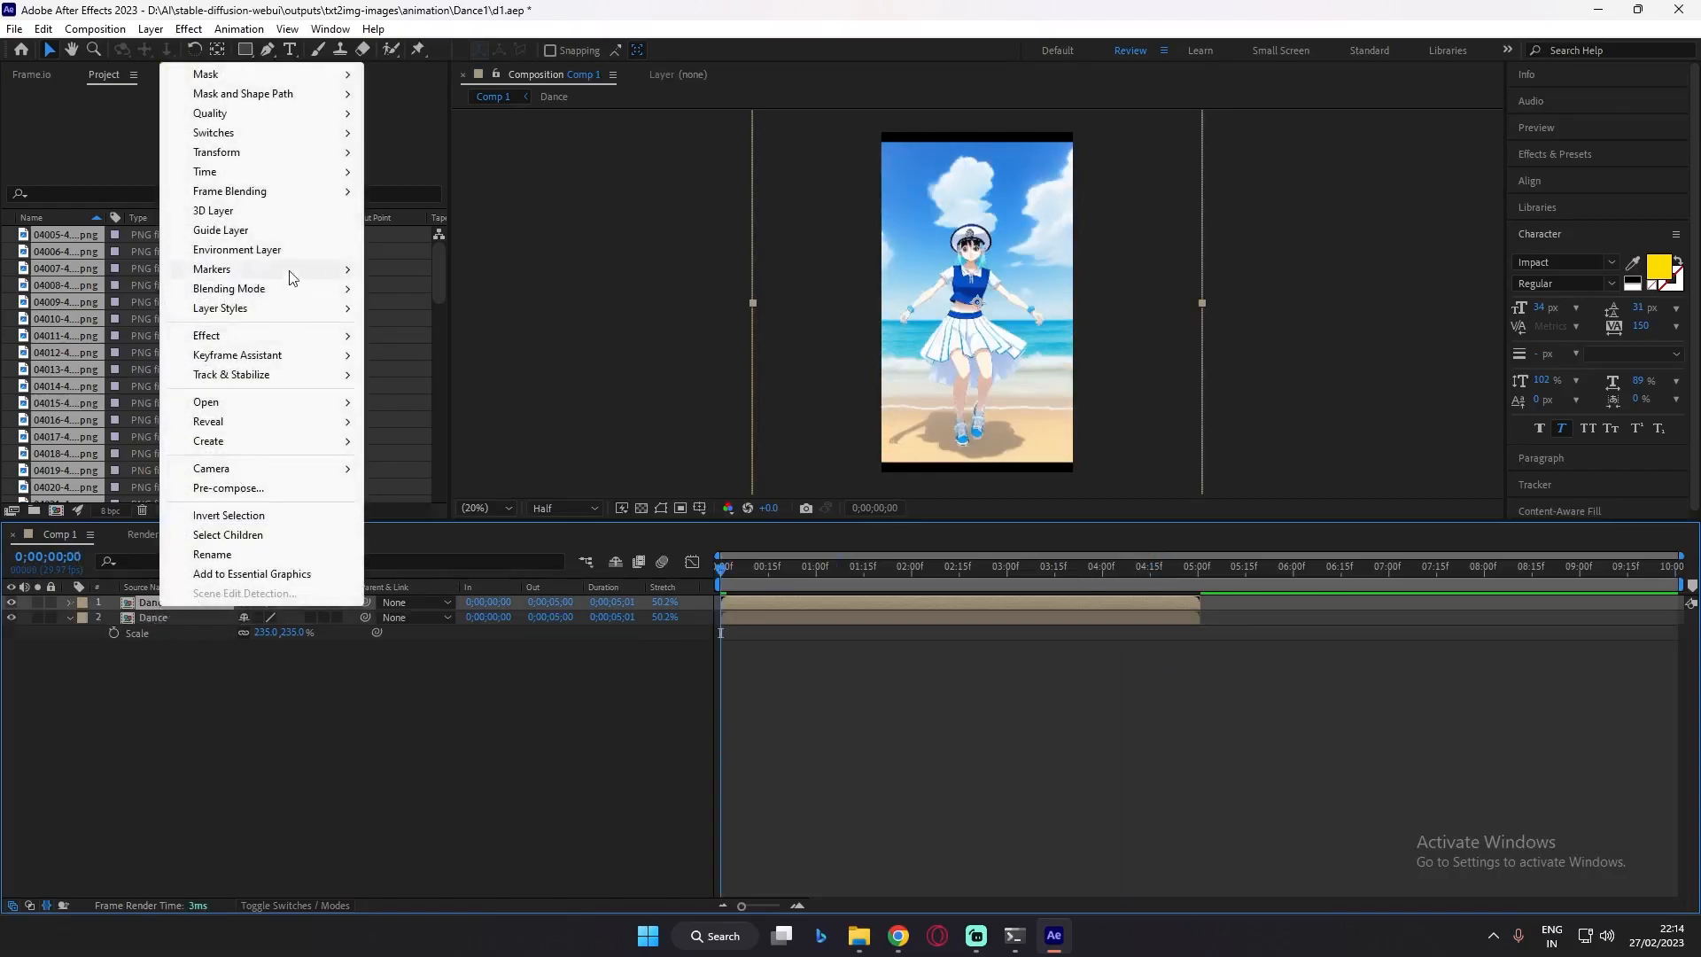
pyautogui.moveTo(213, 171)
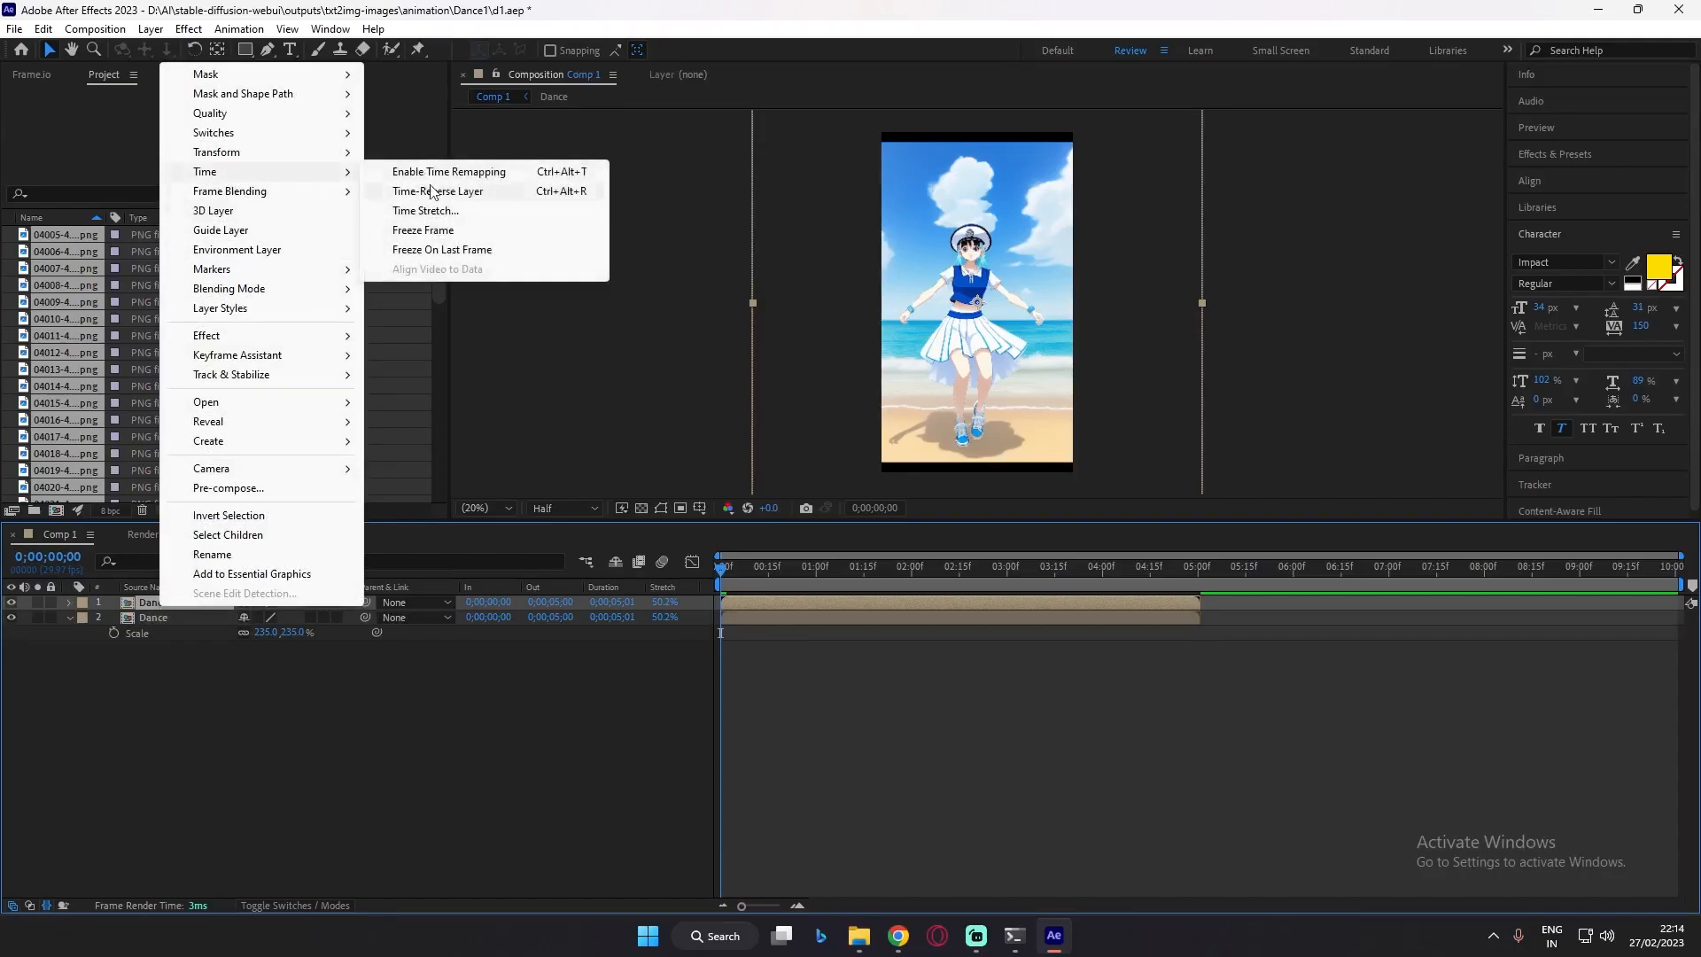
pyautogui.click(431, 189)
# Move the reversed Dance copy to start where the original layer ends, and preview the combined sequence
pyautogui.moveTo(775, 597); pyautogui.dragTo(1247, 631)
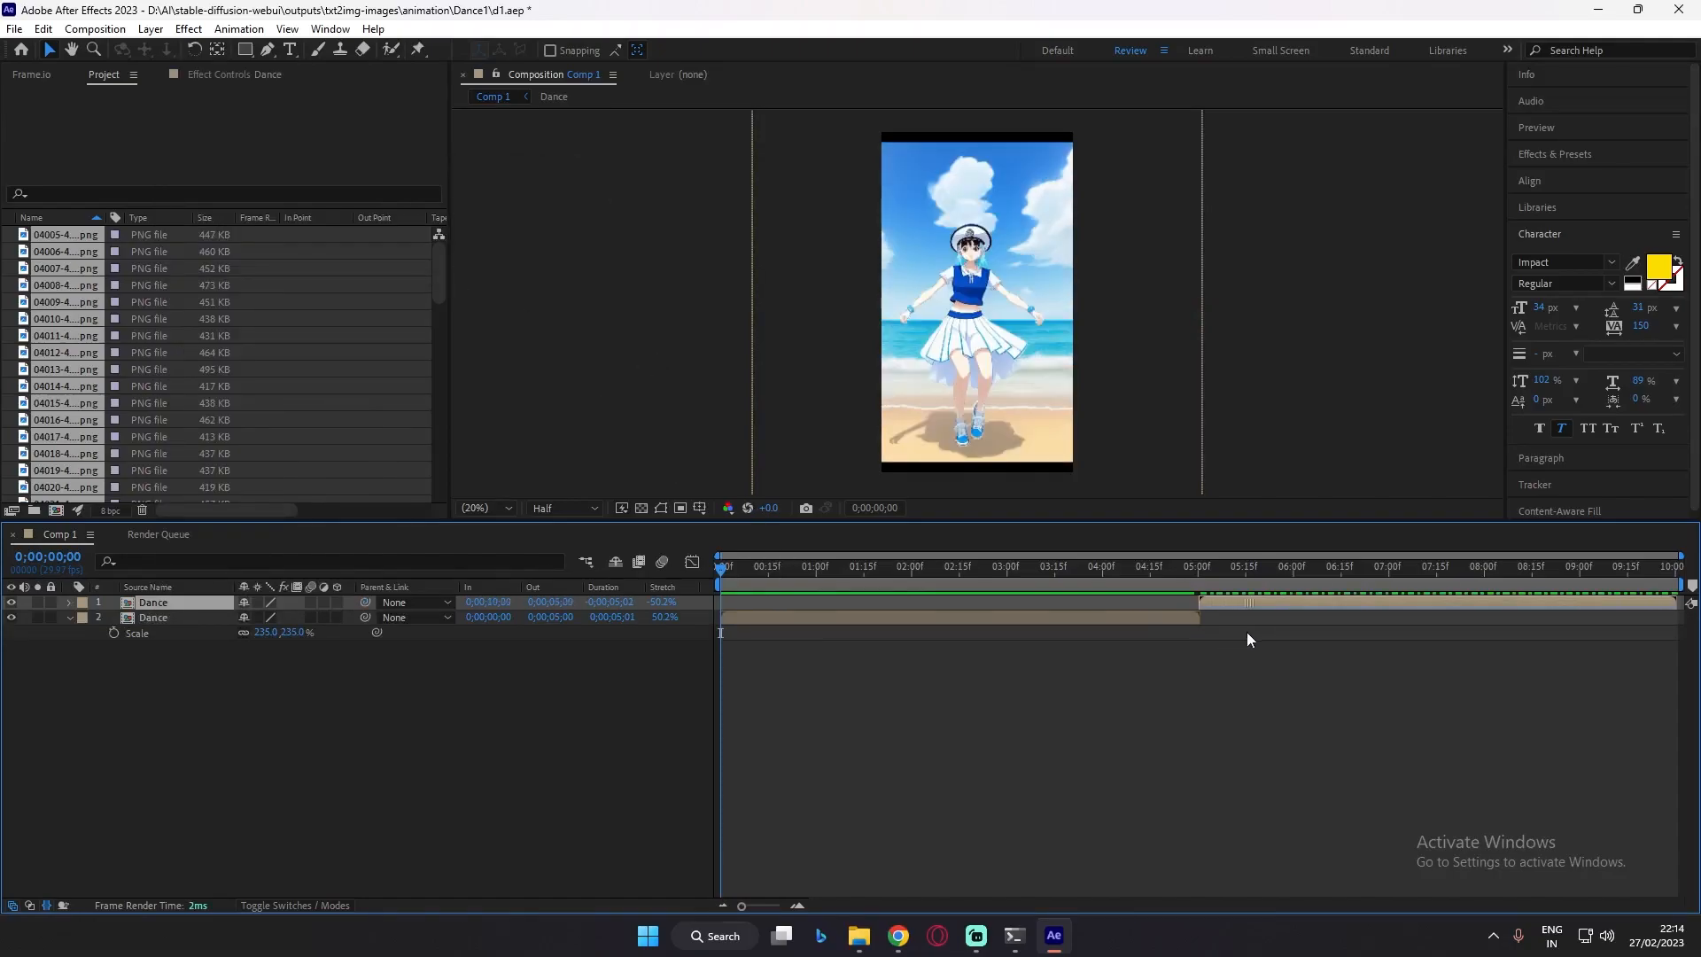
pyautogui.press('space')
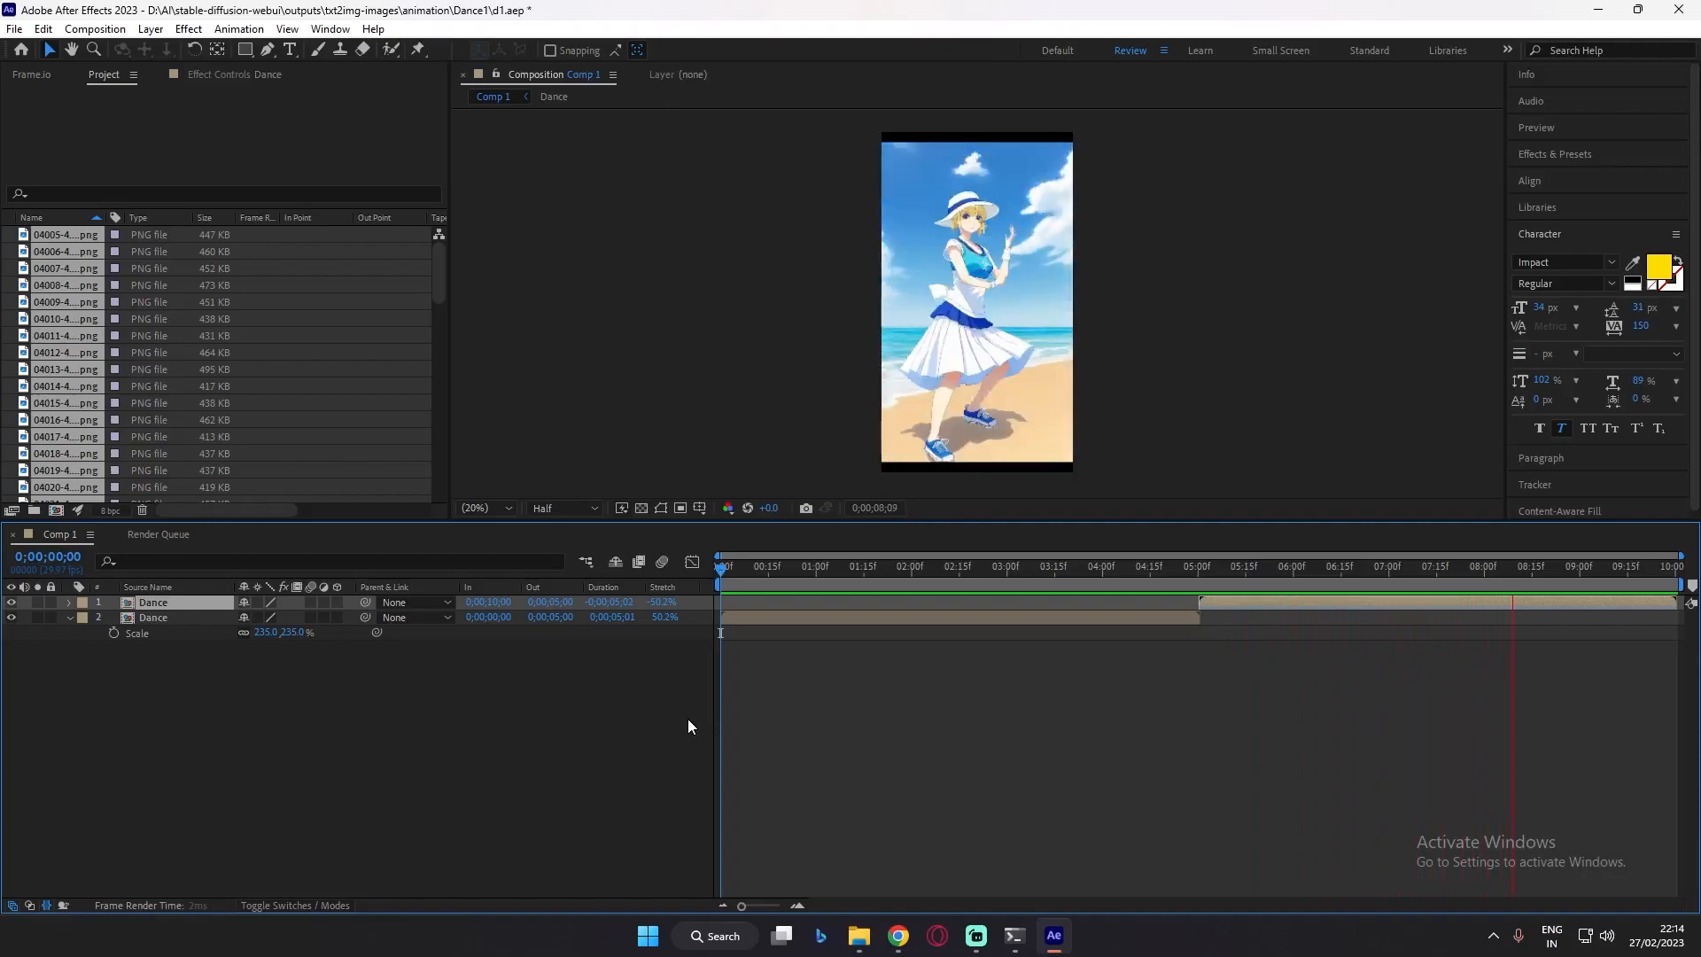
pyautogui.press('space')
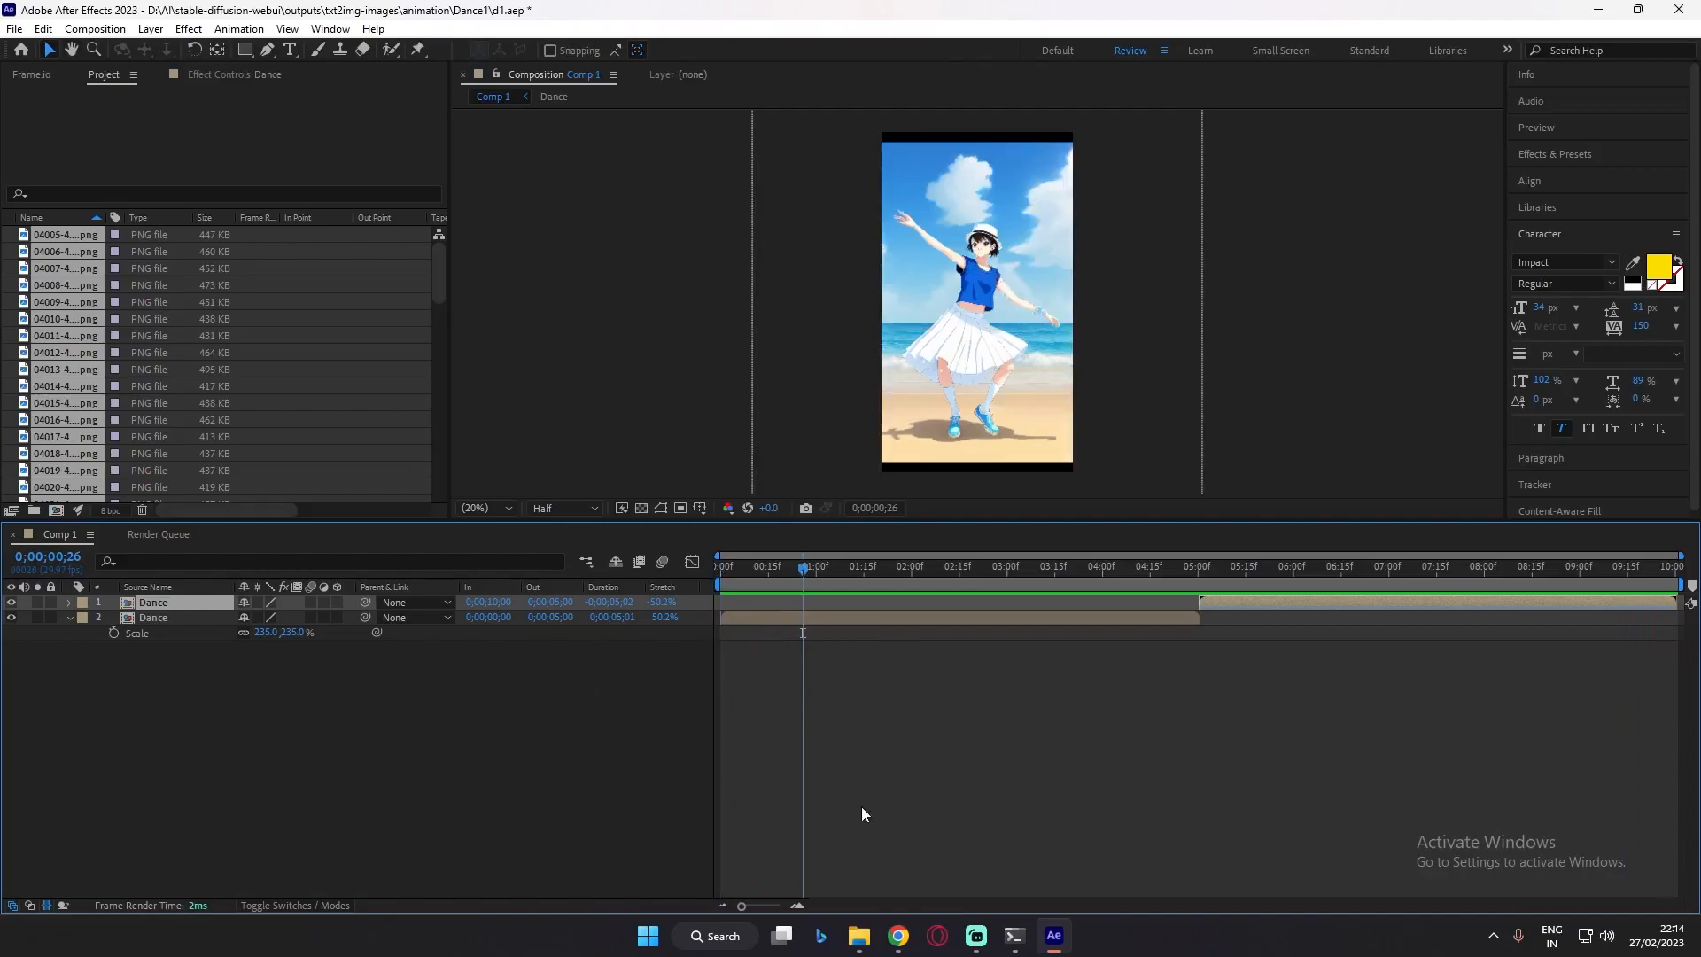
# Switch to Stable Diffusion in Chrome and review the OpenPose Editor pose and the txt2img prompt, generation and ControlNet settings
pyautogui.moveTo(899, 913)
pyautogui.click(885, 790)
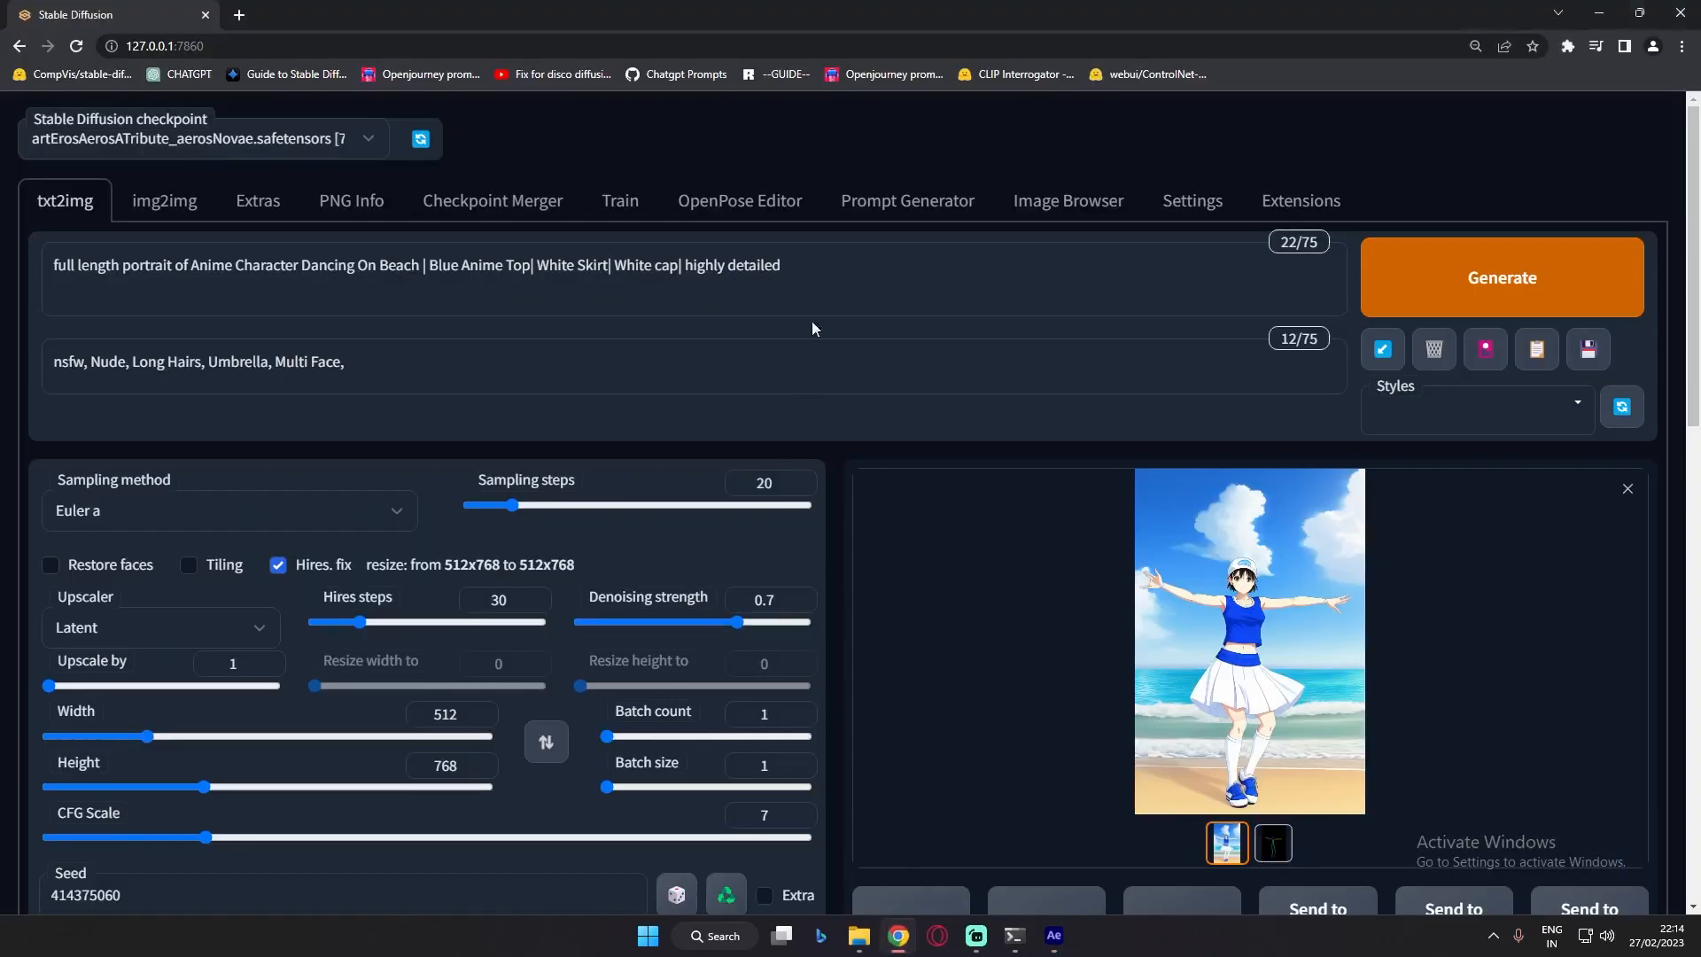
pyautogui.click(728, 206)
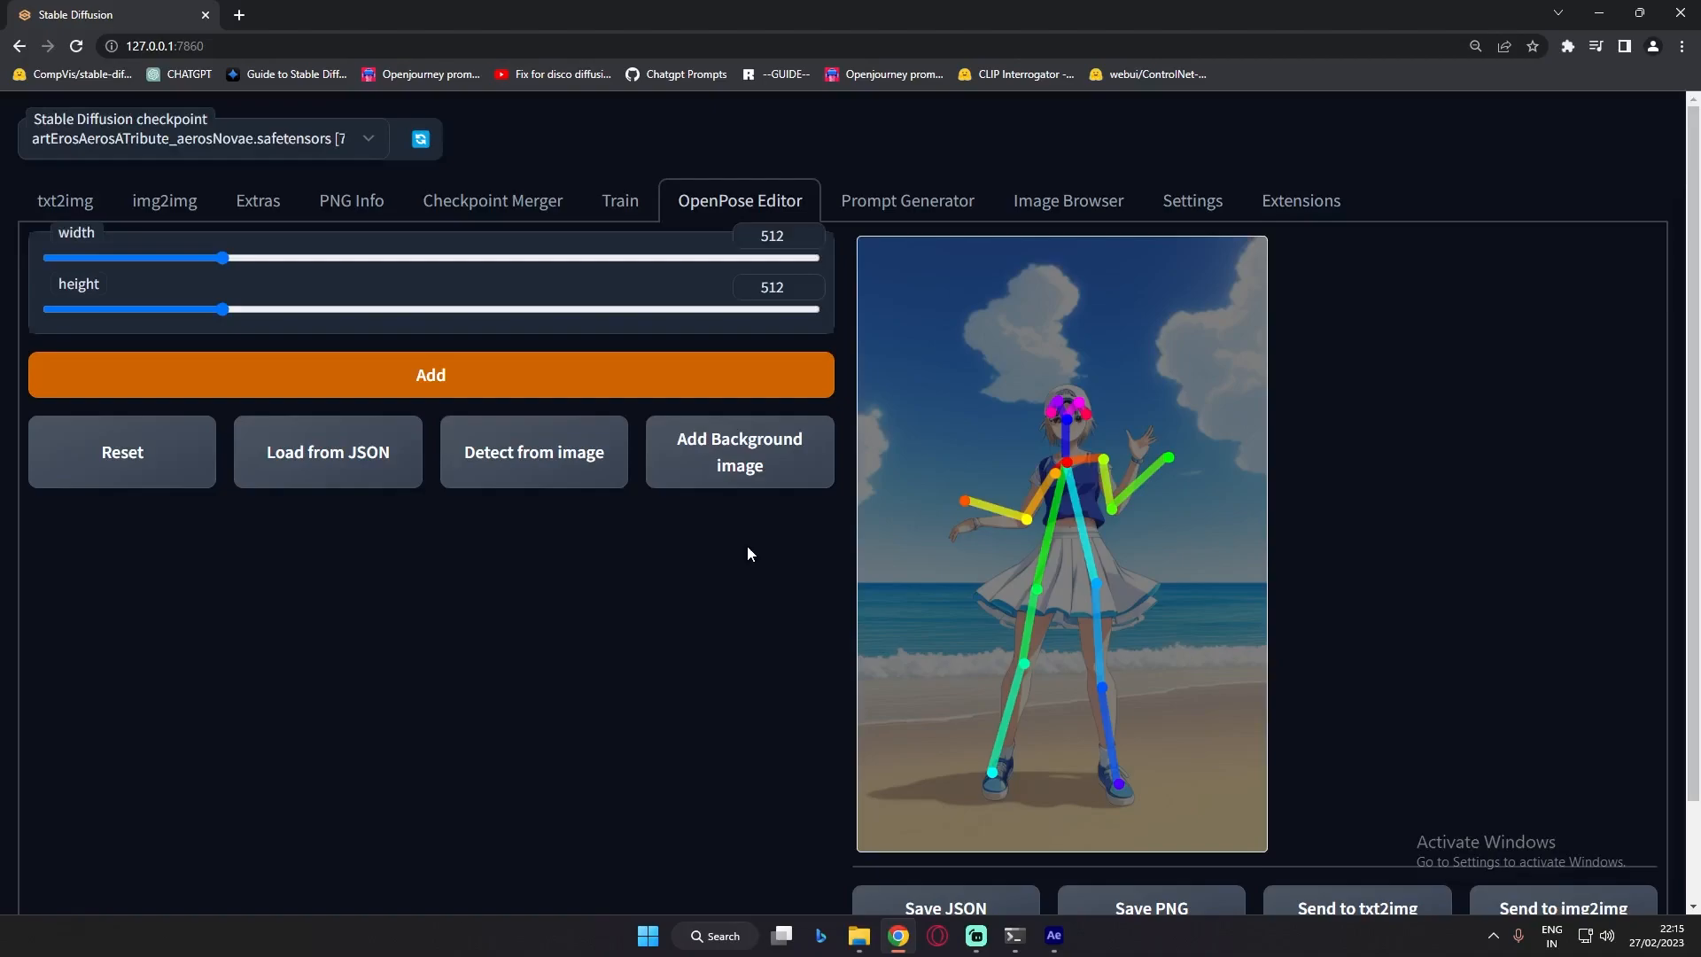
pyautogui.click(65, 201)
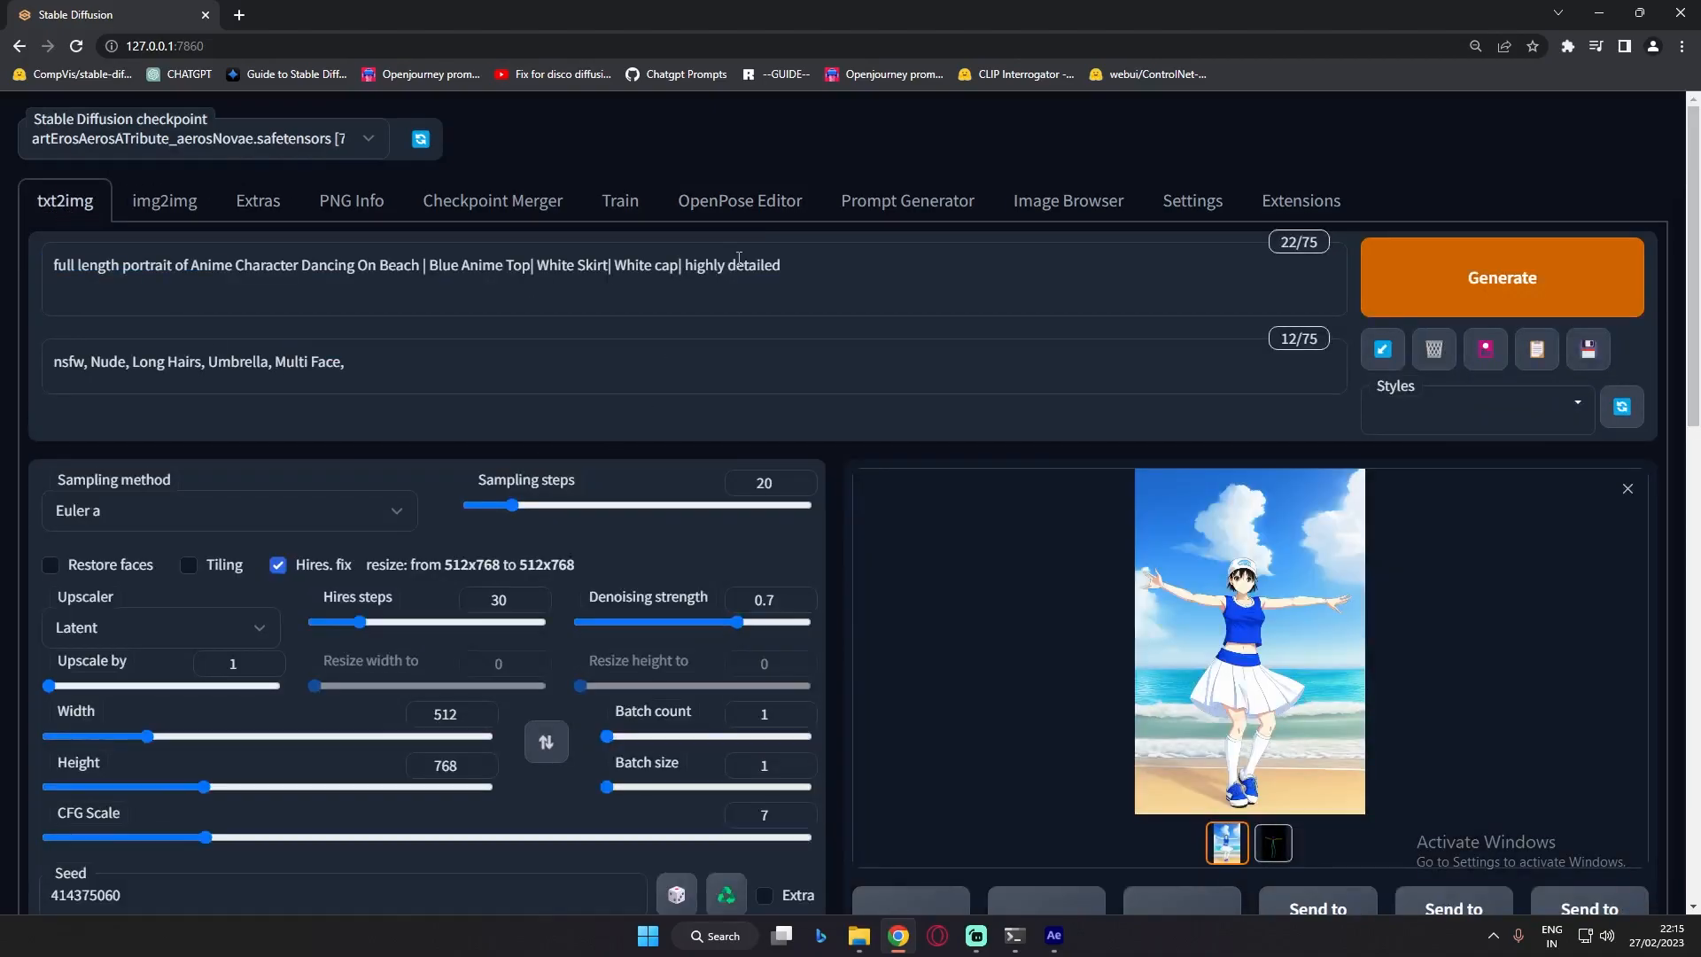
pyautogui.scroll(-7, 454, 684)
pyautogui.scroll(-1, 550, 875)
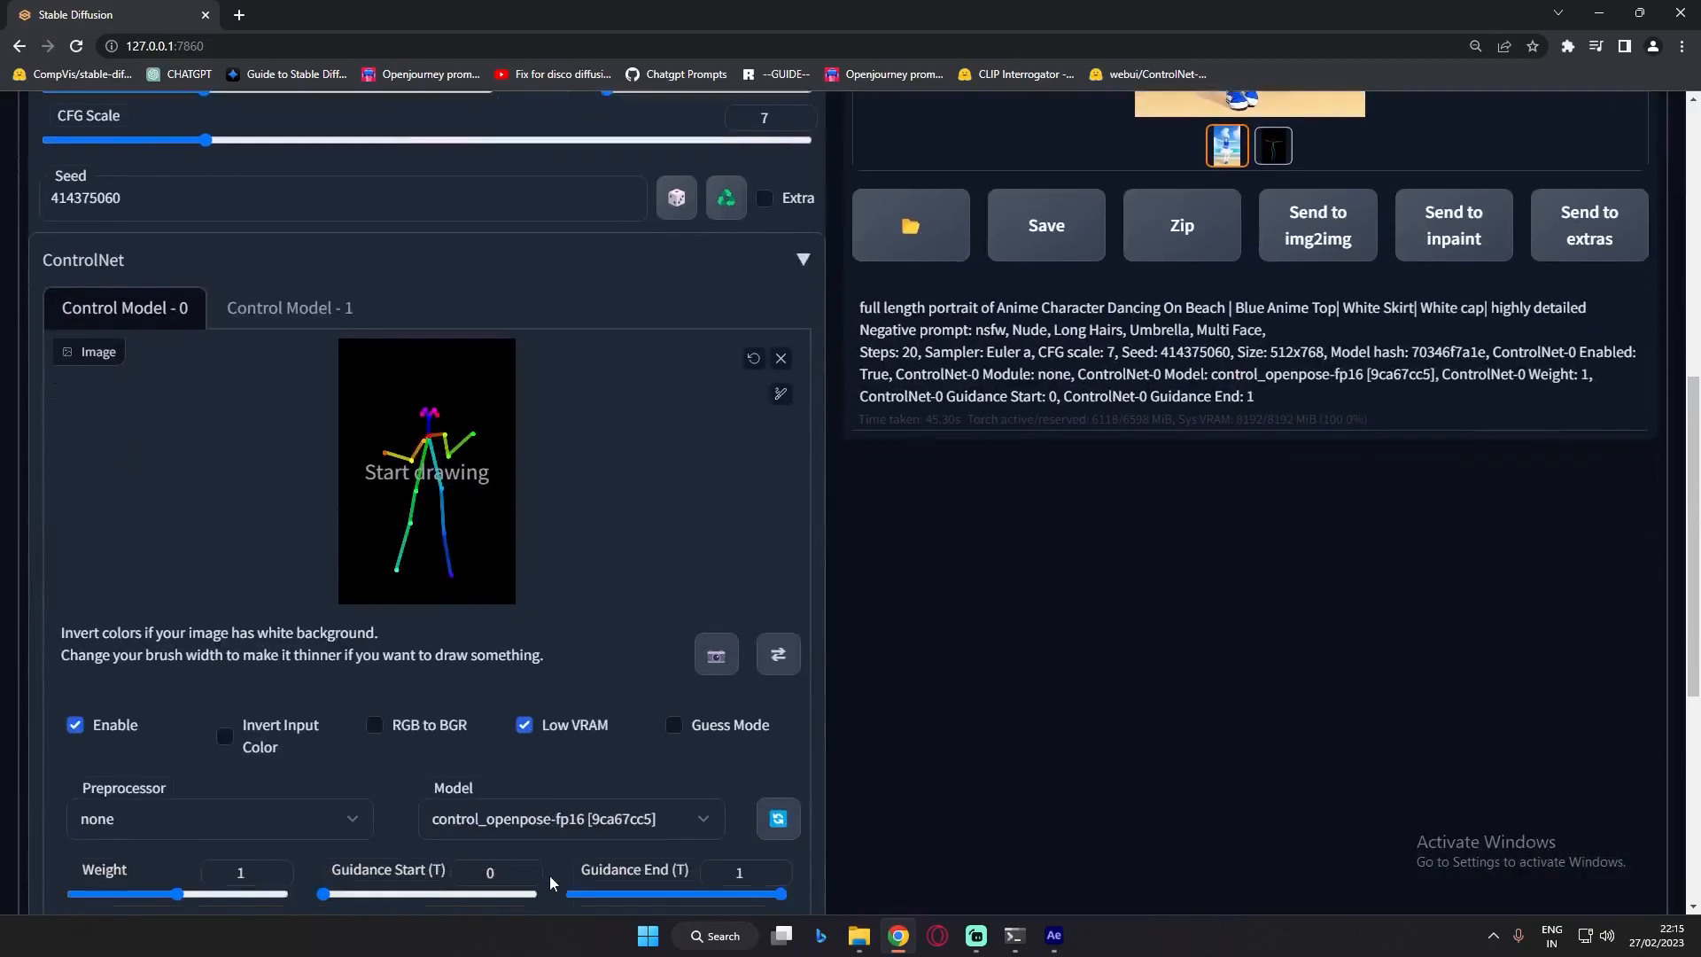
pyautogui.scroll(8, 549, 876)
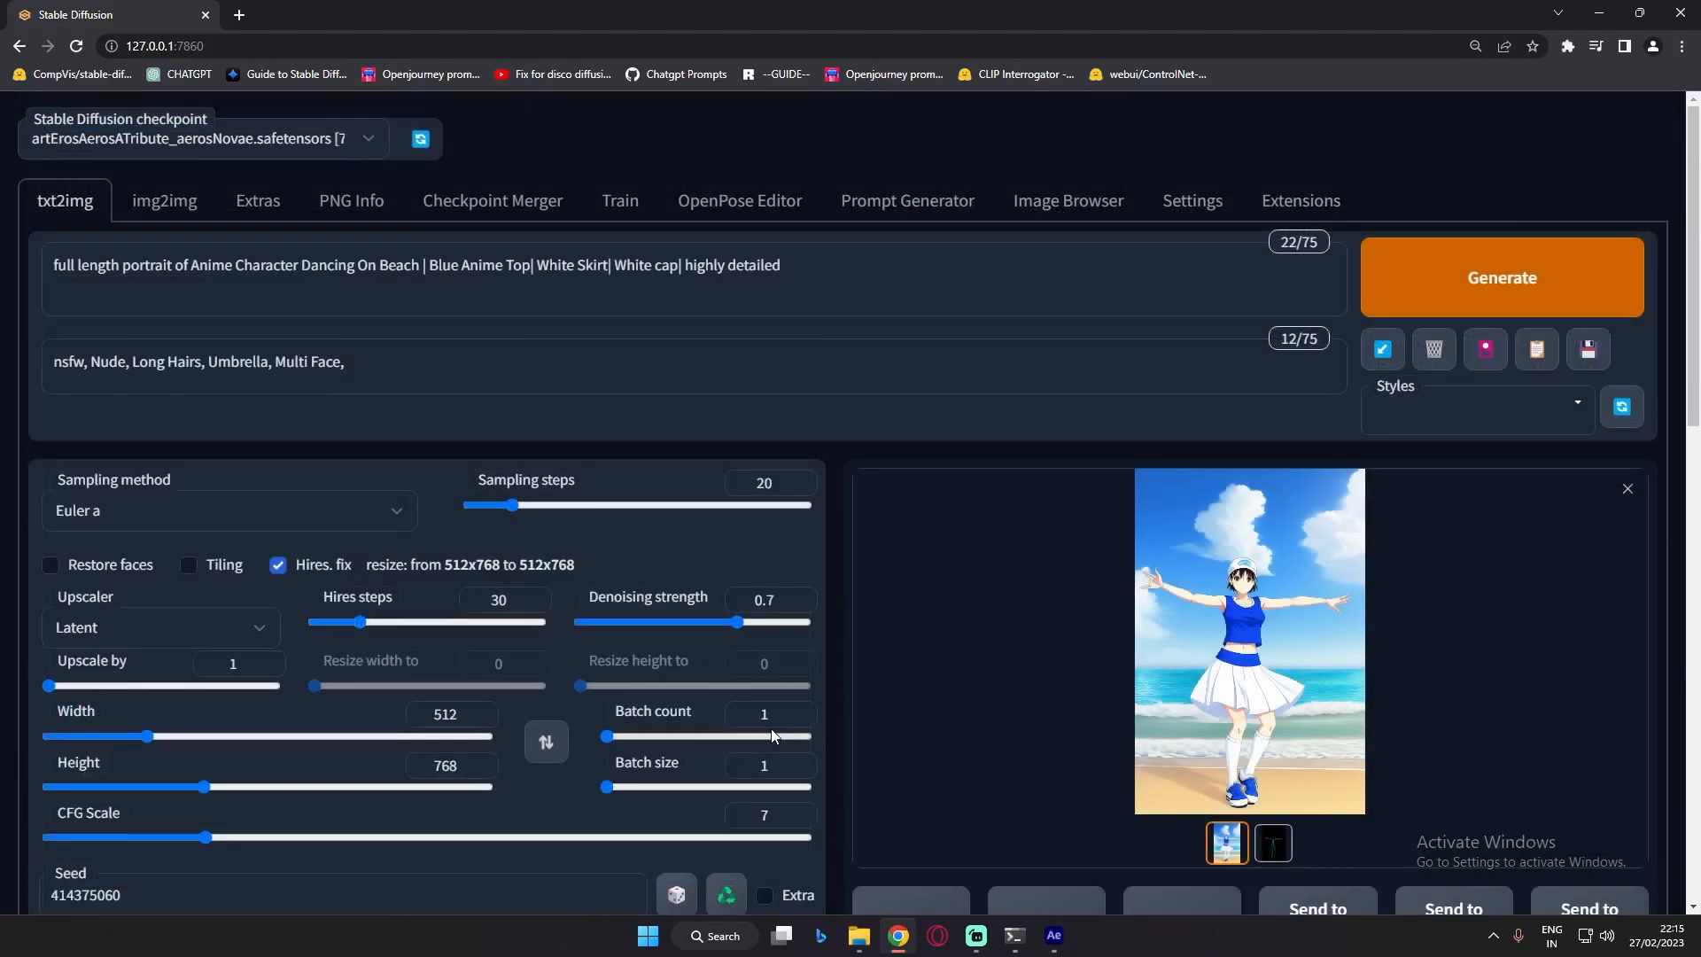